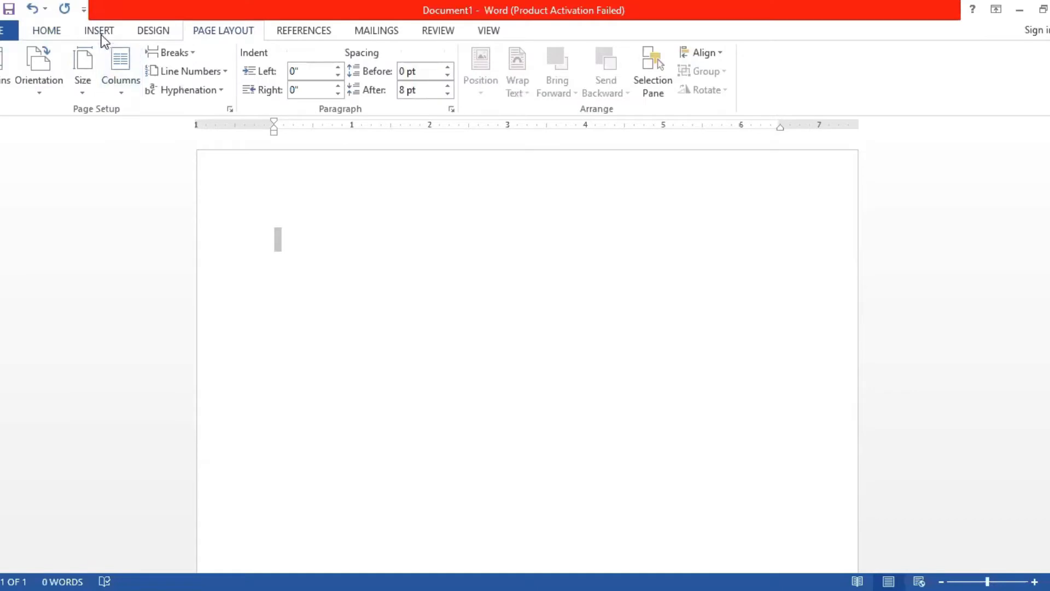
Step: Set the text font size to 30 and make it bold
click(53, 35)
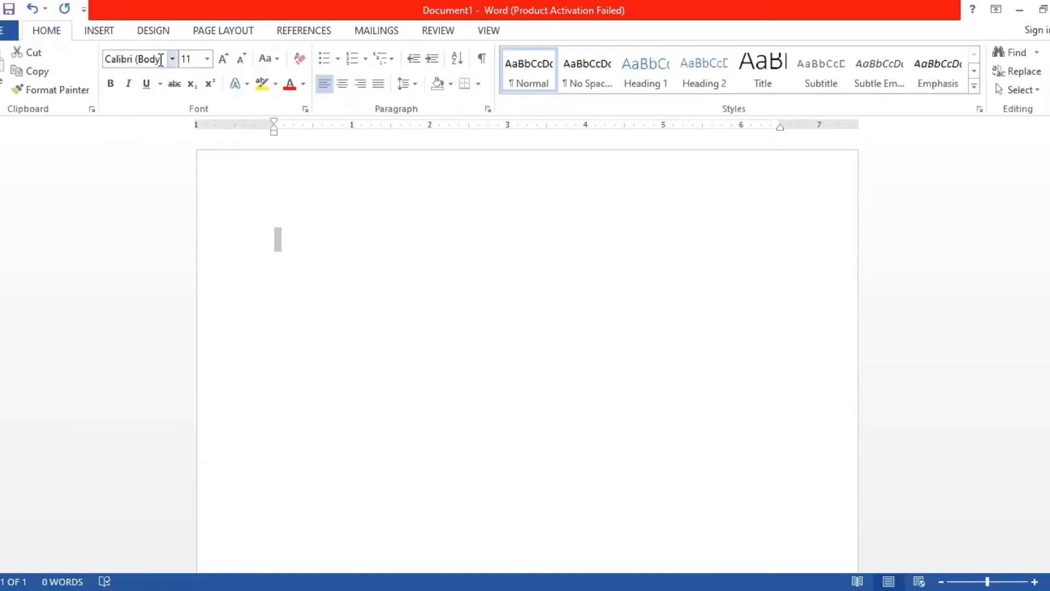
click(161, 59)
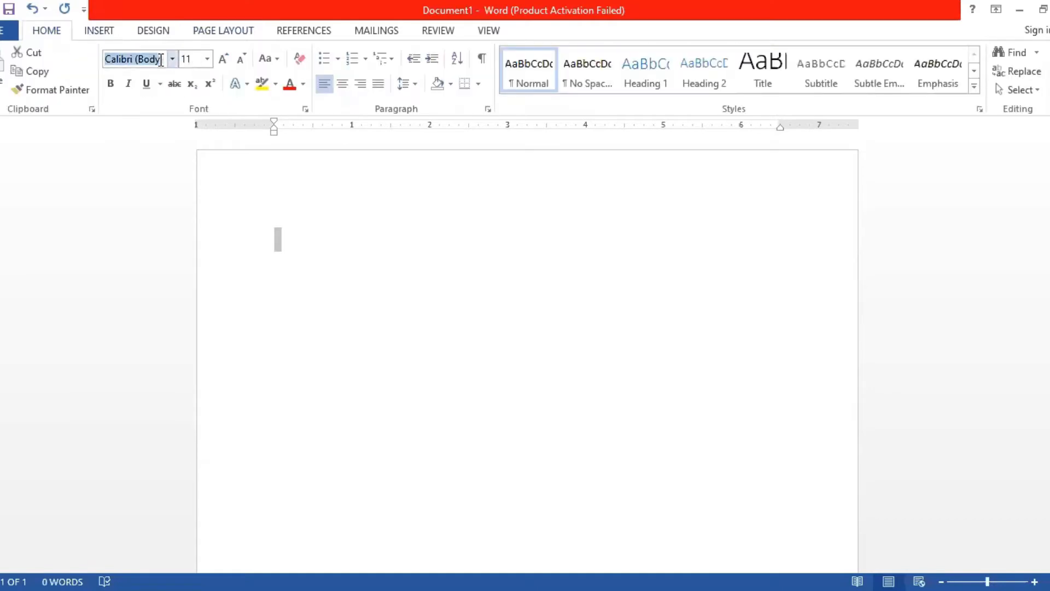
click(191, 58)
text(30)
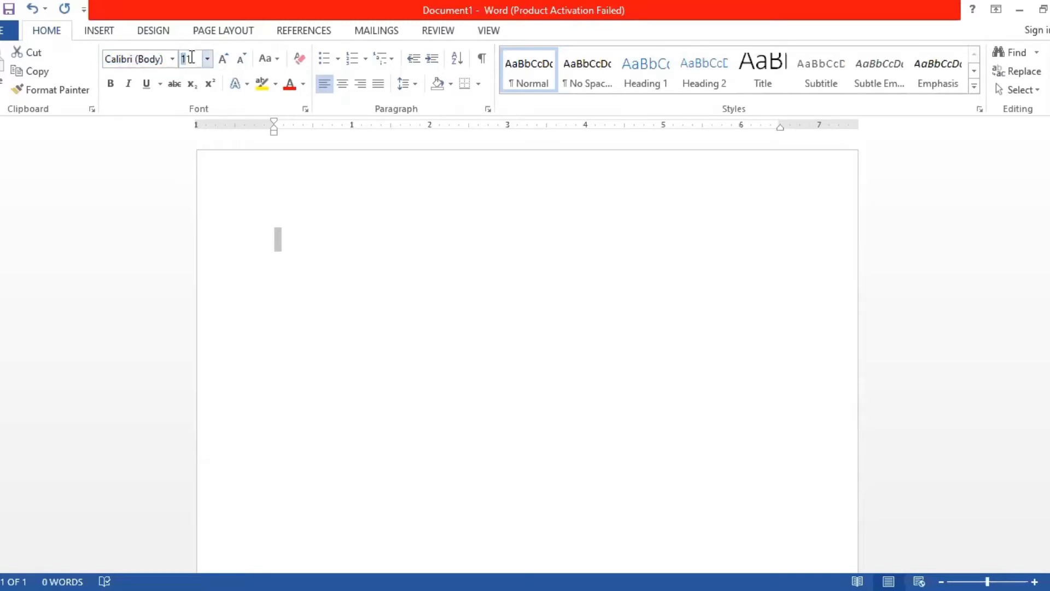
key(Return)
key(ctrl+b)
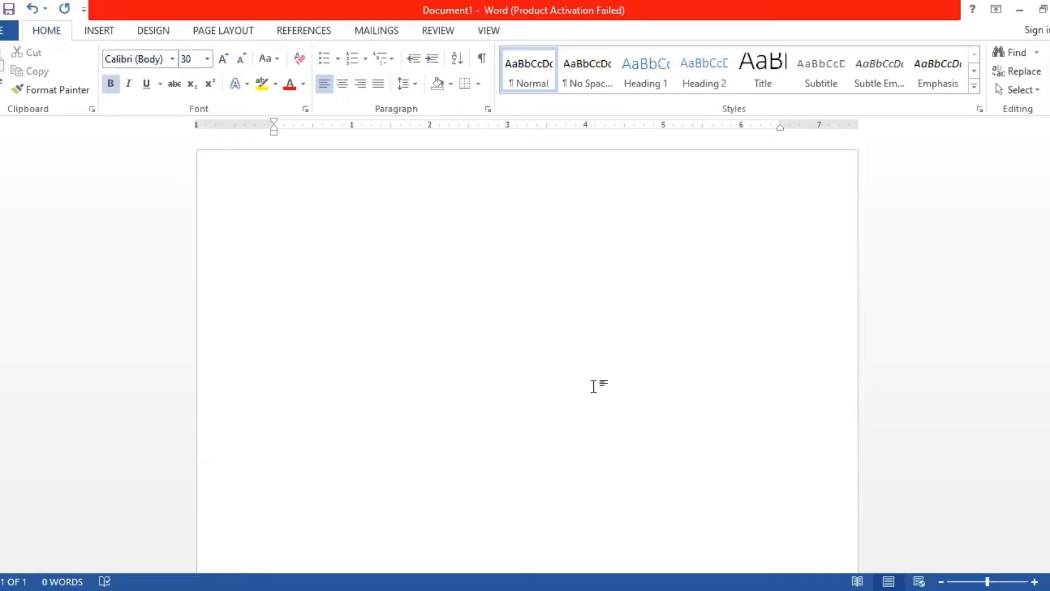
Step: Insert a blank equation placeholder in the empty document and delete it again
click(99, 31)
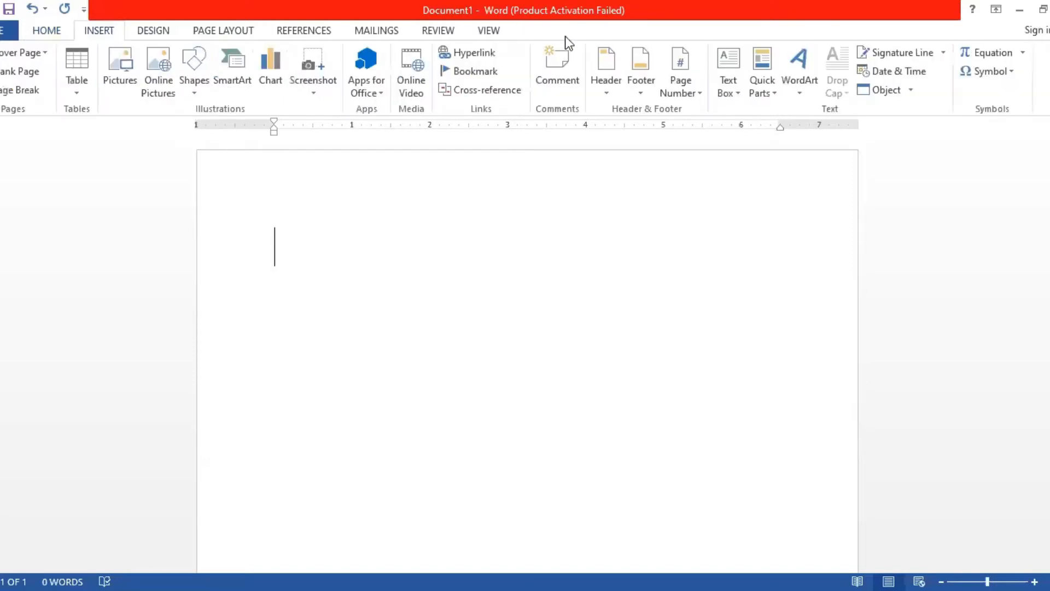
click(991, 52)
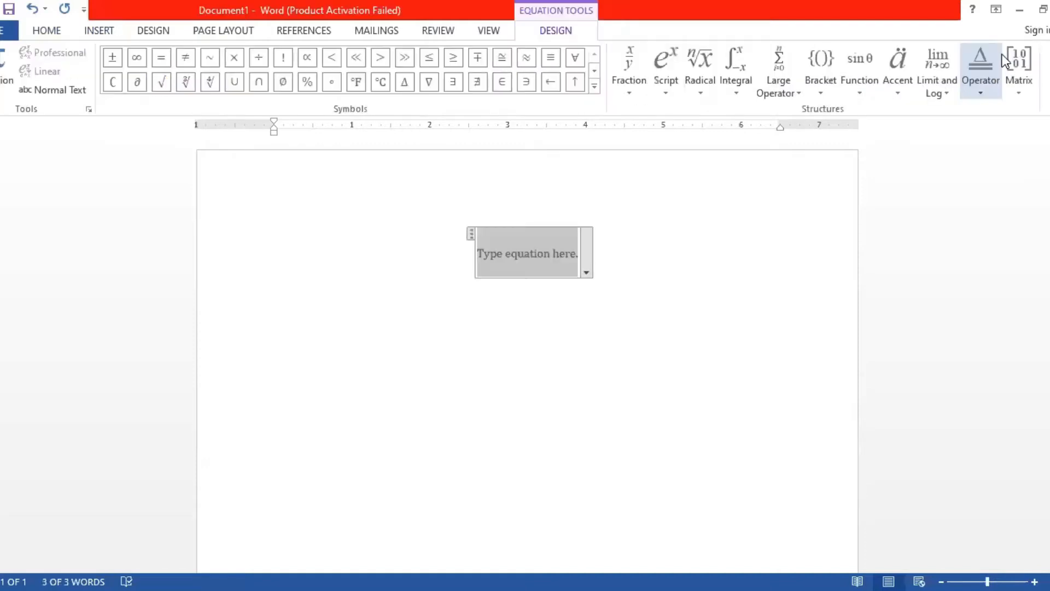
click(705, 233)
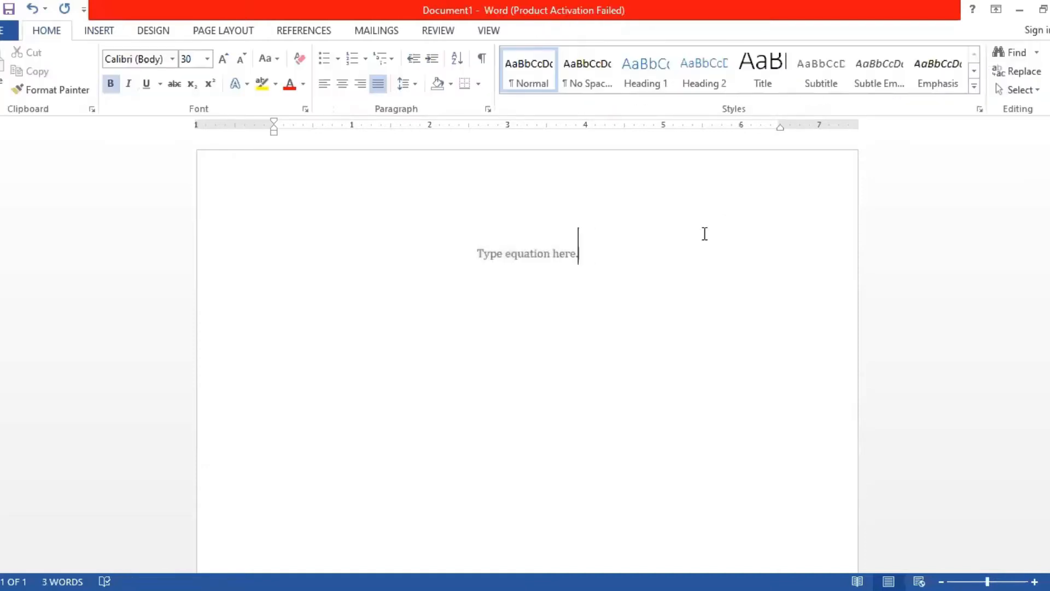
key(BackSpace)
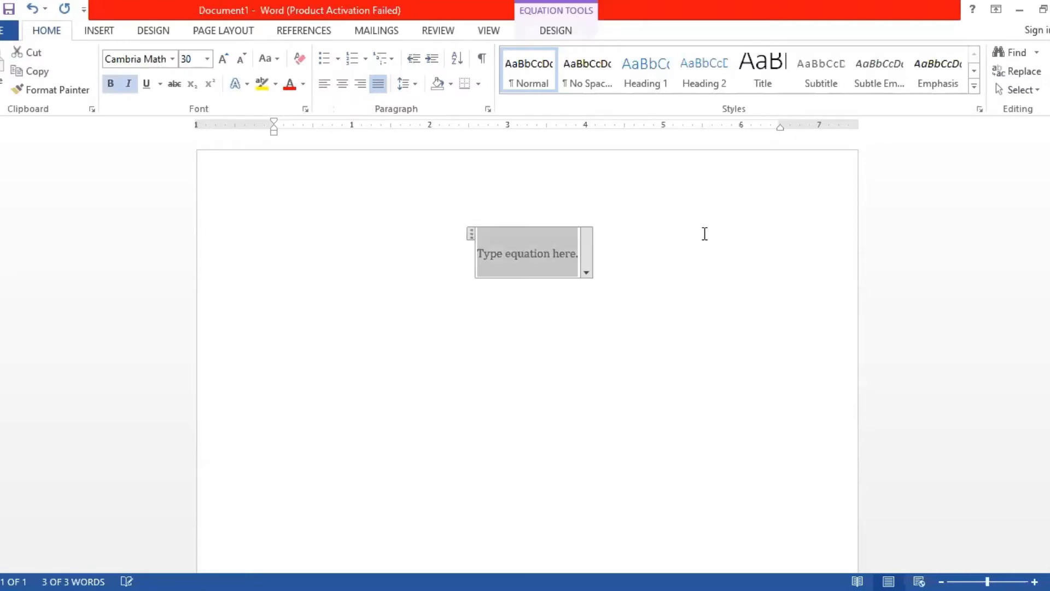
key(BackSpace)
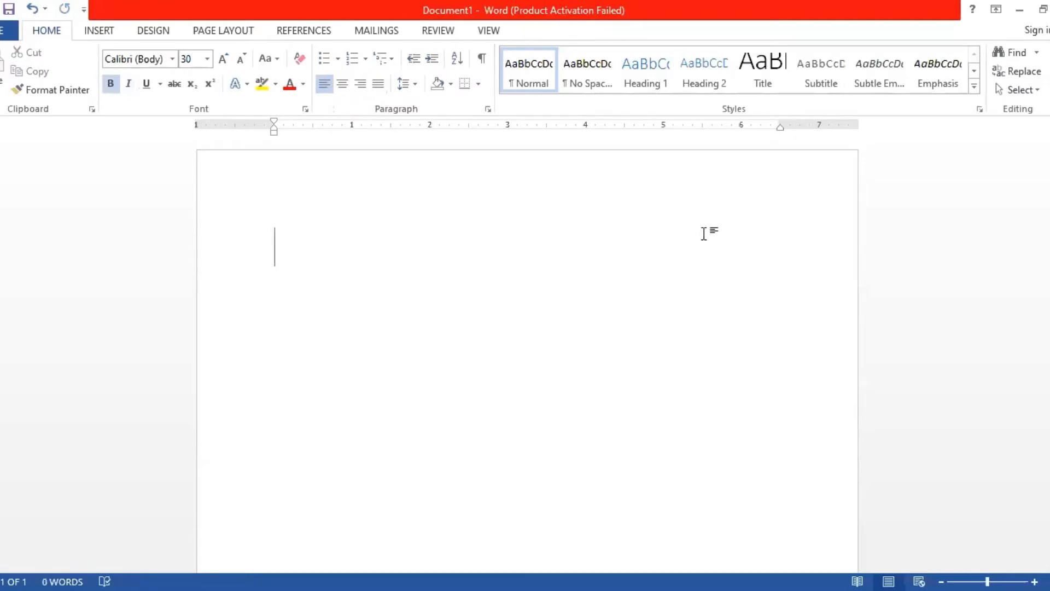
Step: Enter the first line "1) alt+ +" and try inserting a blank equation below it, undoing the insertion
text(1) )
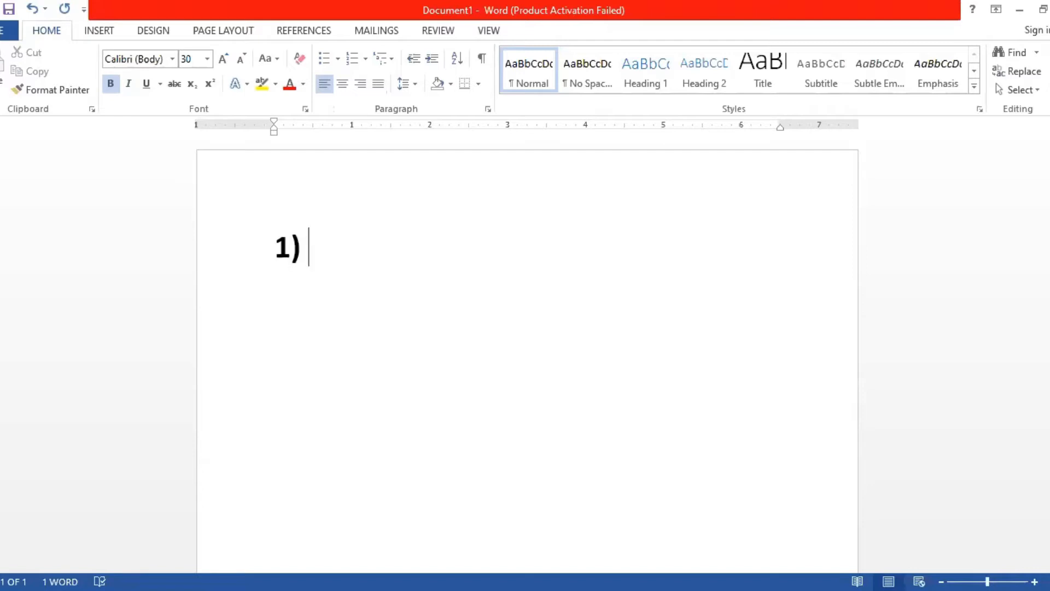
text(alt)
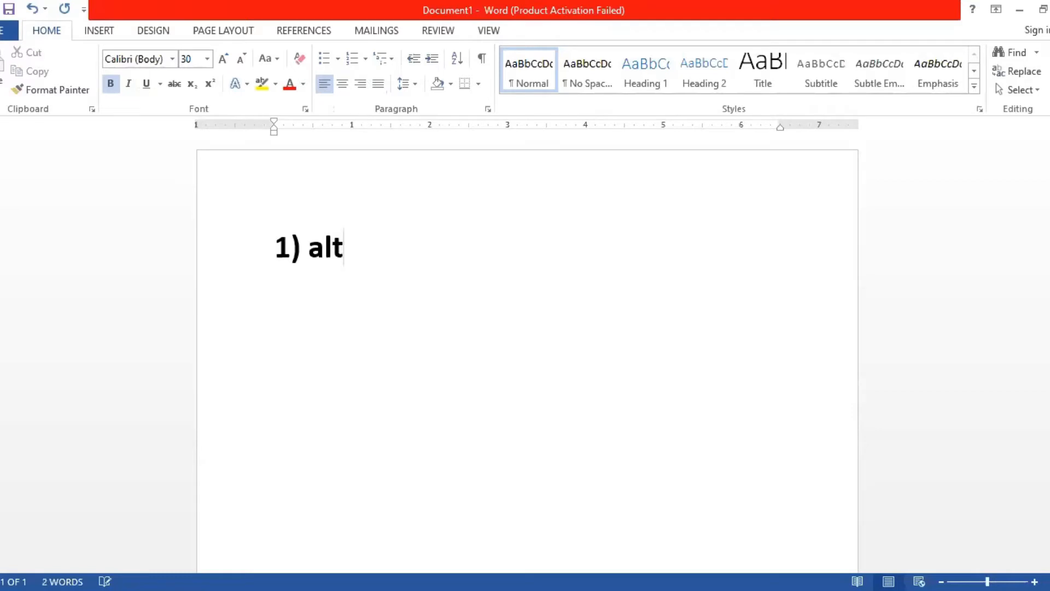
text(+ +)
key(Return)
key(alt+equal)
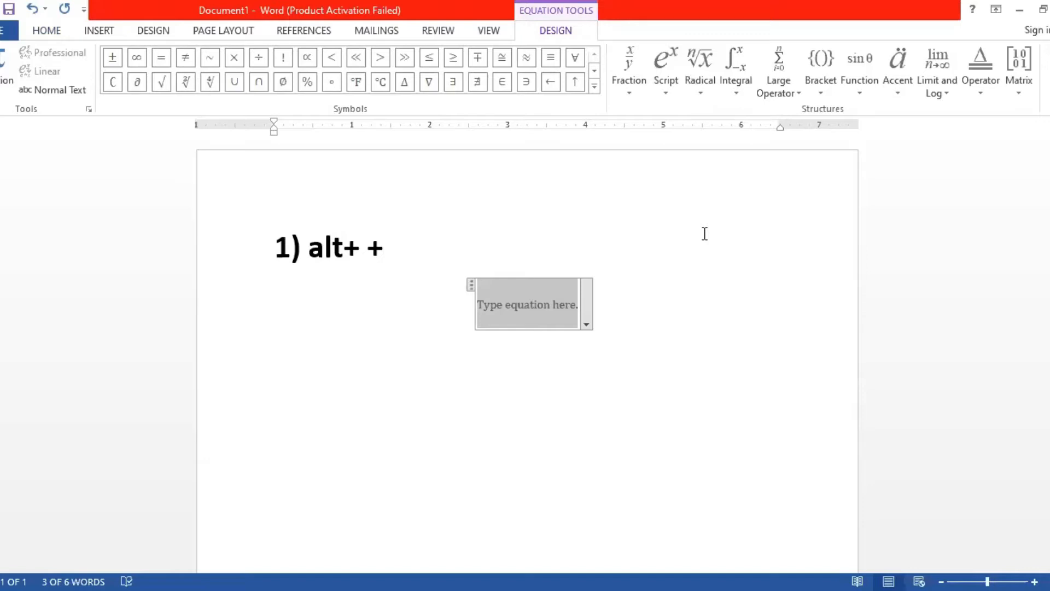
key(ctrl+z)
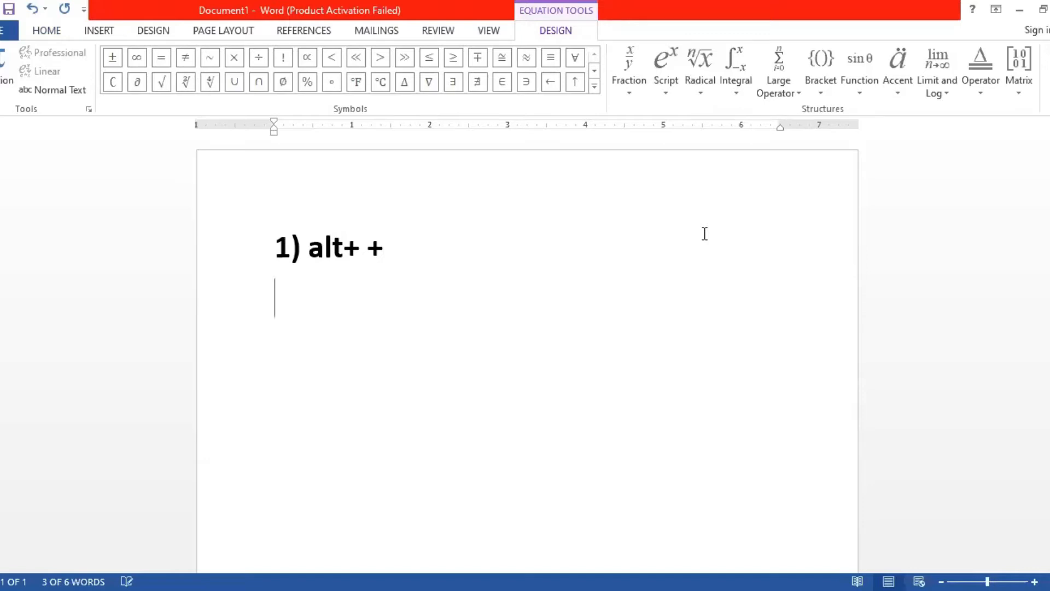
Step: Add the second line "2) Symbols" and insert a blank equation below it
text(2) Symbols)
key(Return)
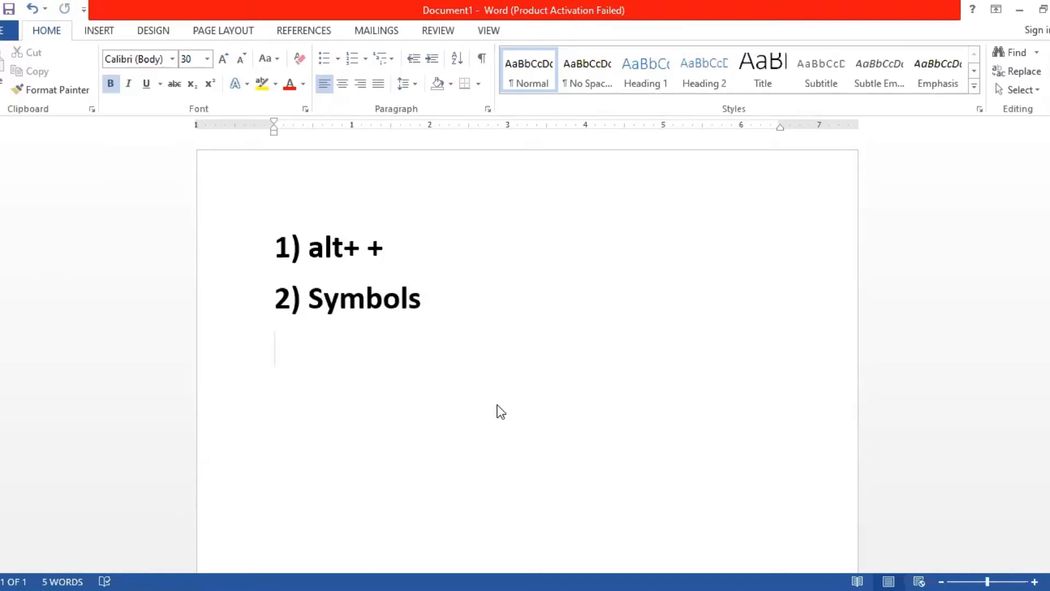
key(alt+equal)
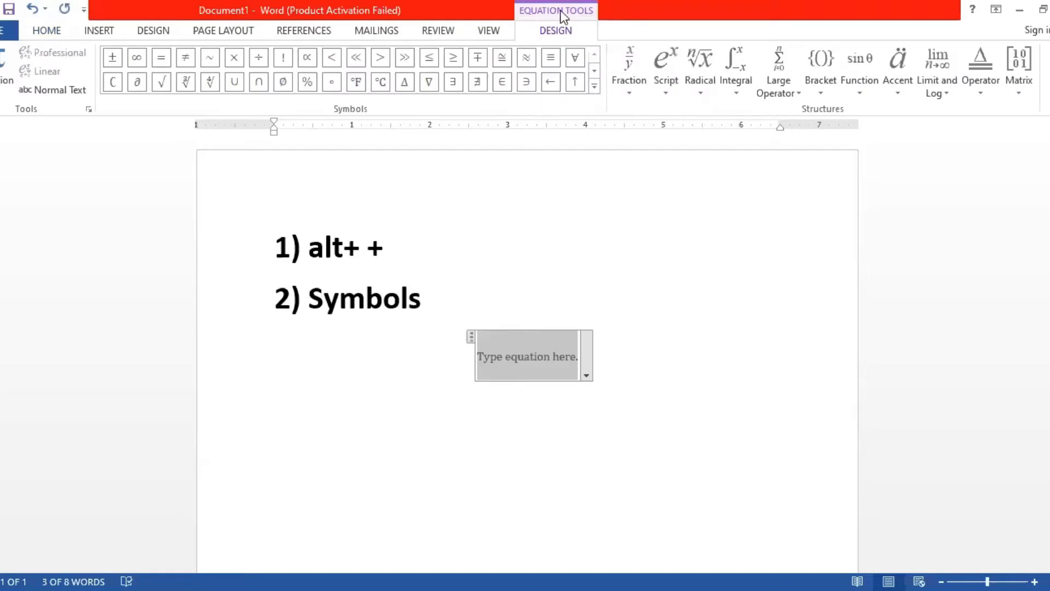
Step: View the equation symbol categories and enter the gamma symbol γ in the blank equation with the code \gamma
click(594, 86)
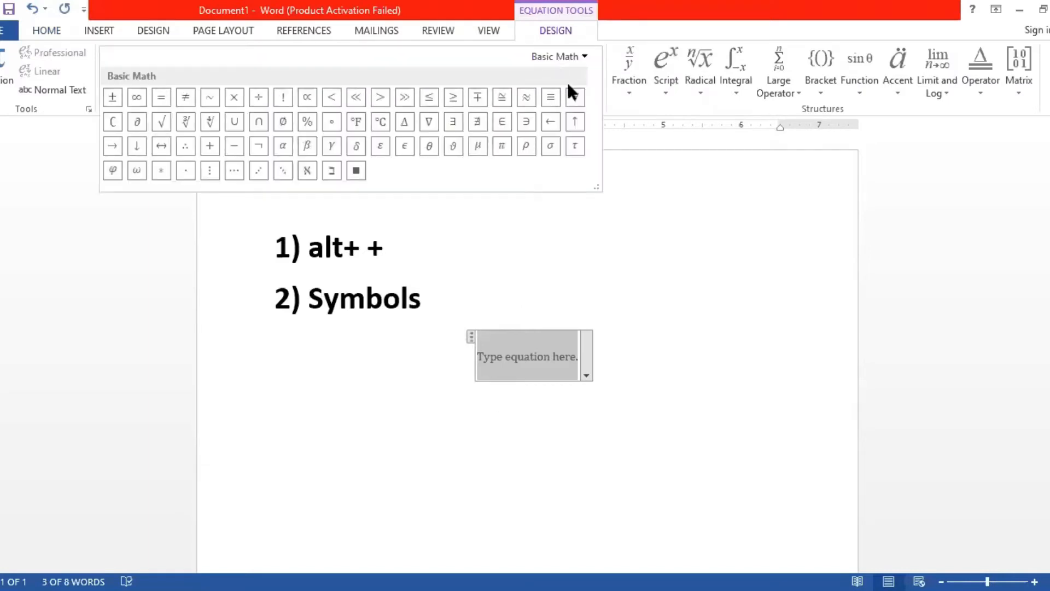
click(559, 56)
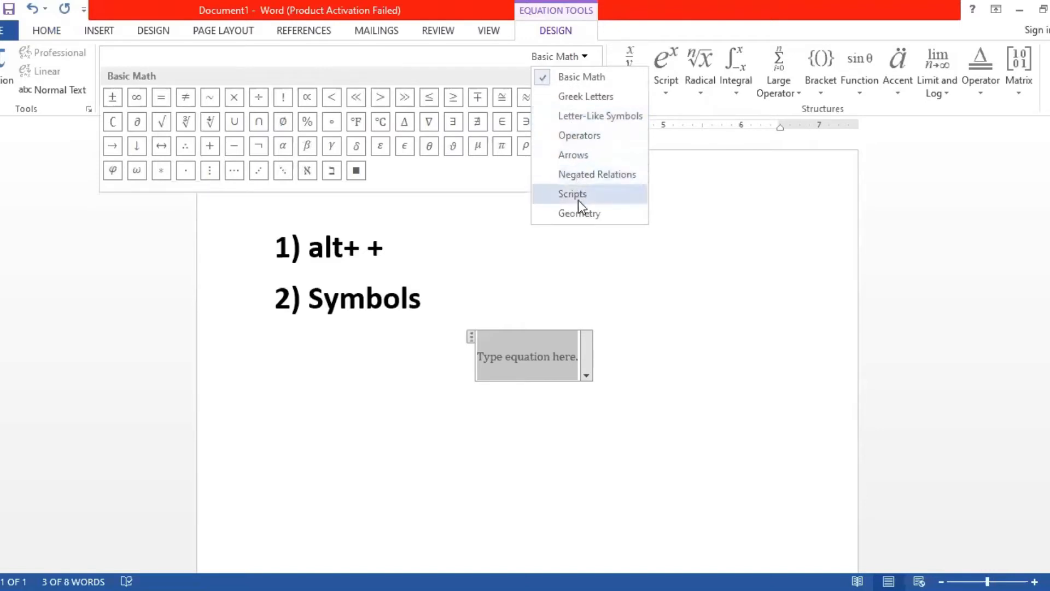
click(546, 353)
text(\)
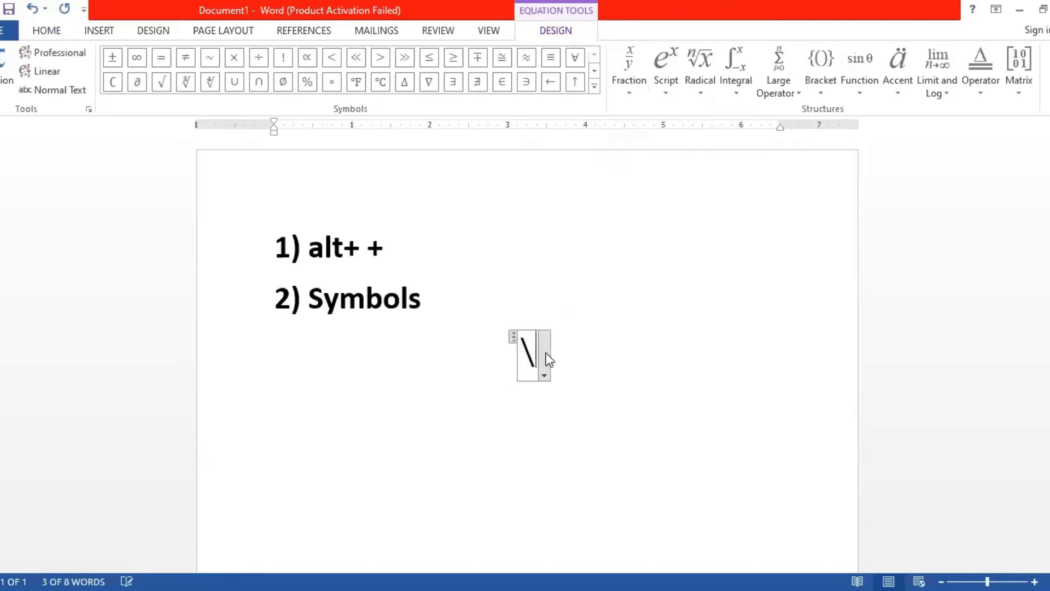
text(ga)
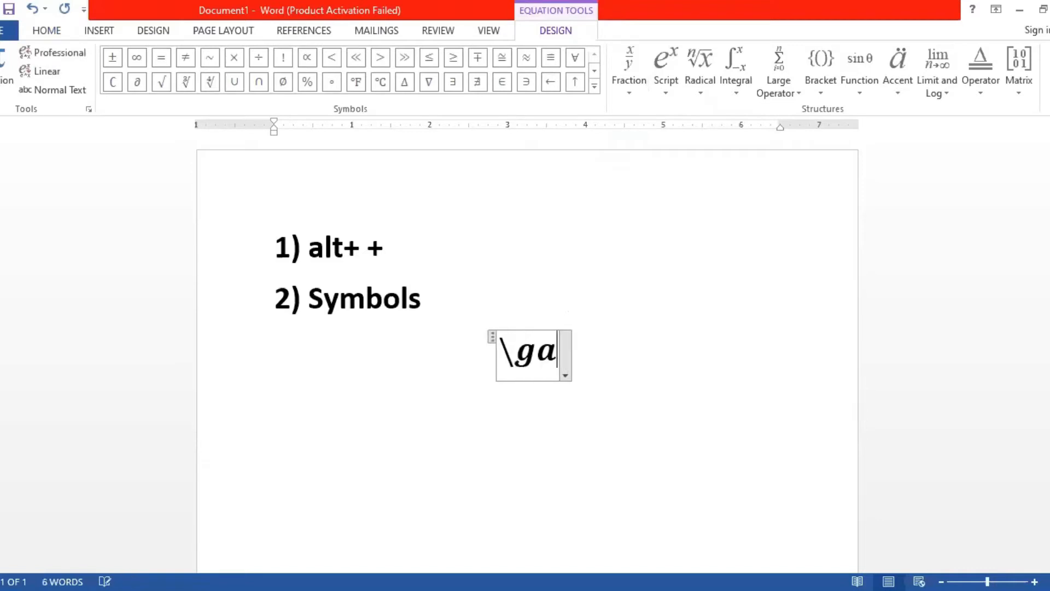
text(mma )
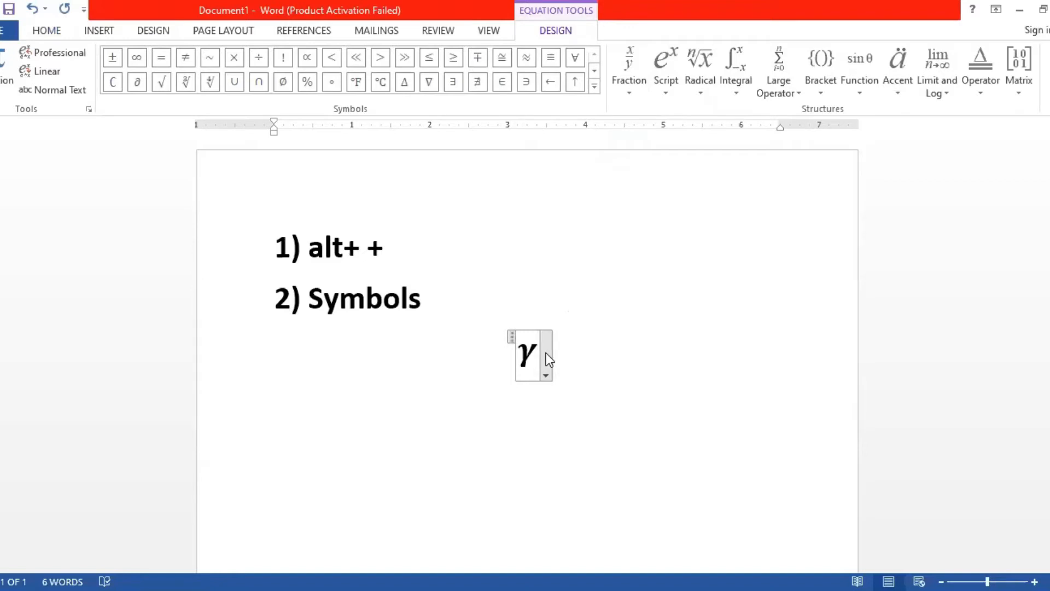
Step: Append a comma and the beta symbol β to the equation with the code \beta
text(,\)
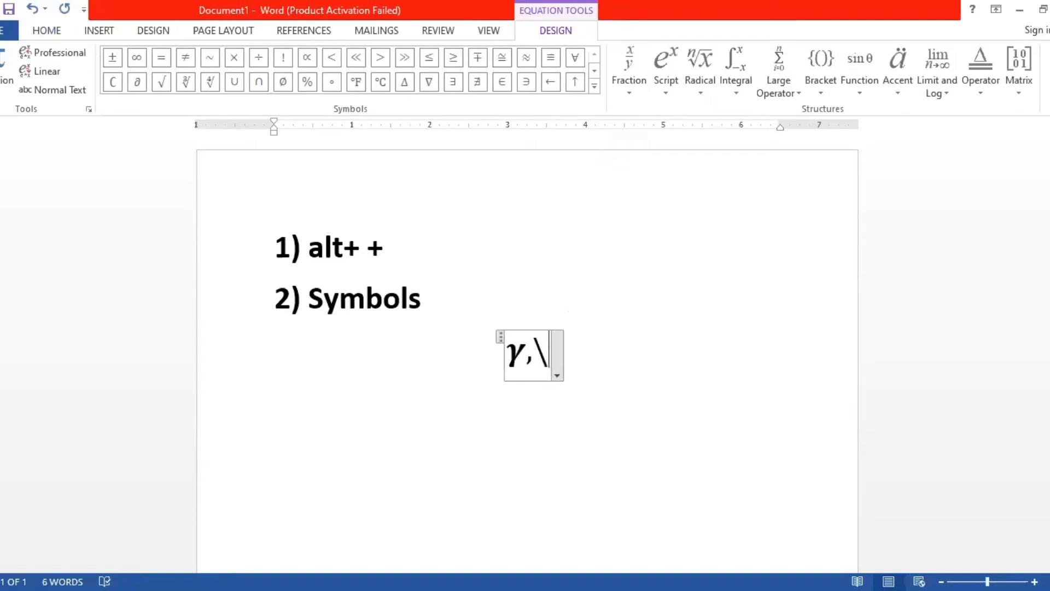
text(beta)
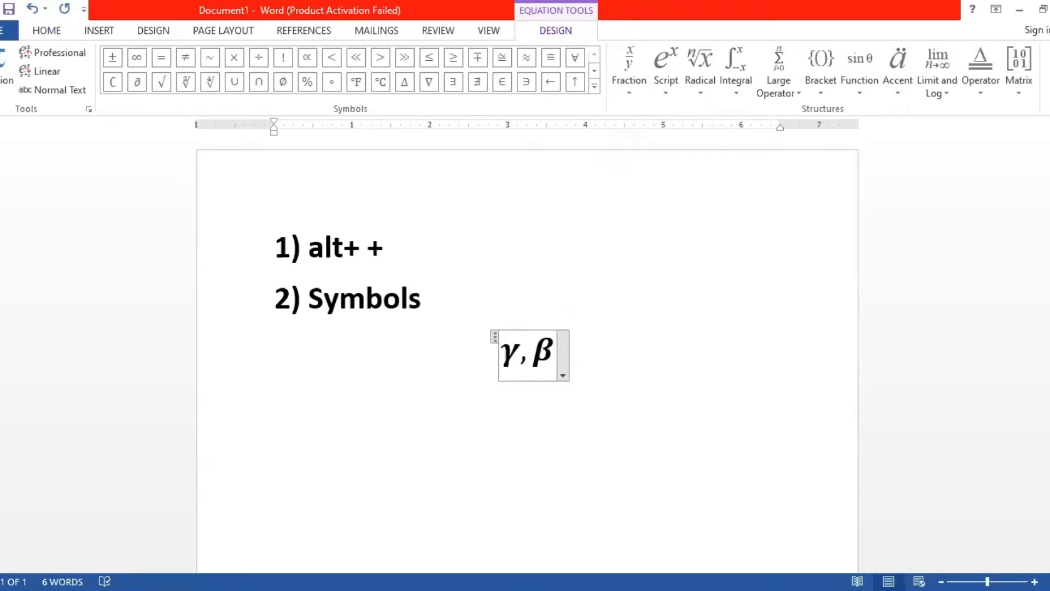
key(BackSpace)
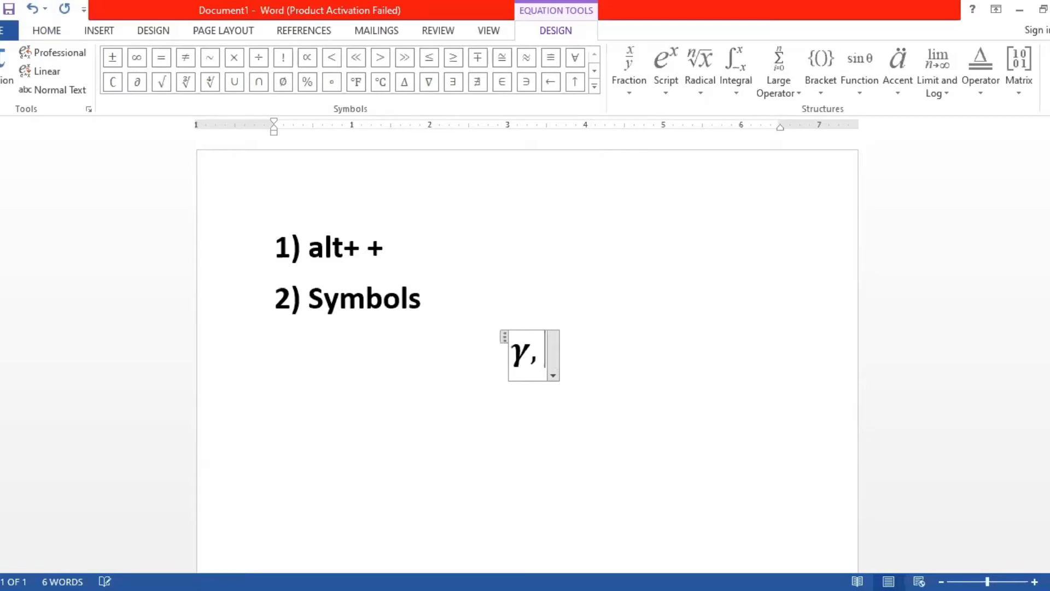
text(\b)
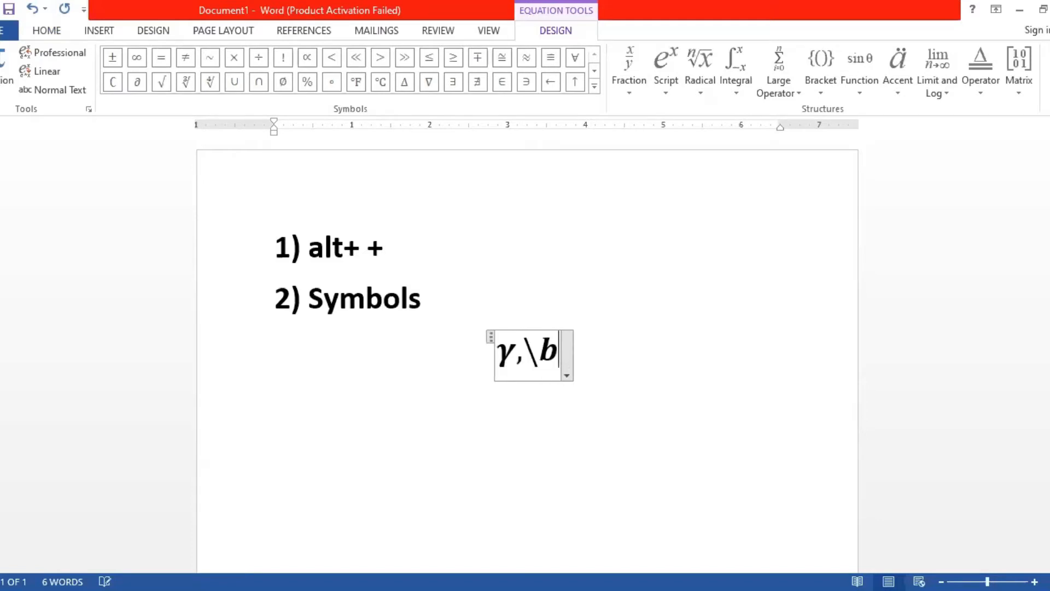
text(eta)
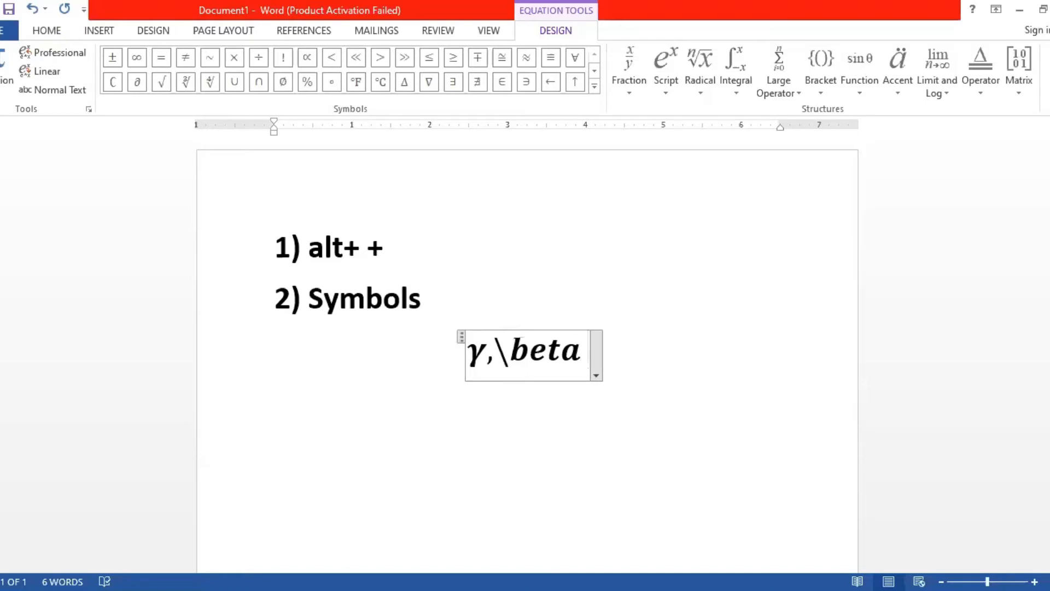
key(BackSpace)
key(BackSpace)
key(BackSpace)
key(BackSpace)
key(BackSpace)
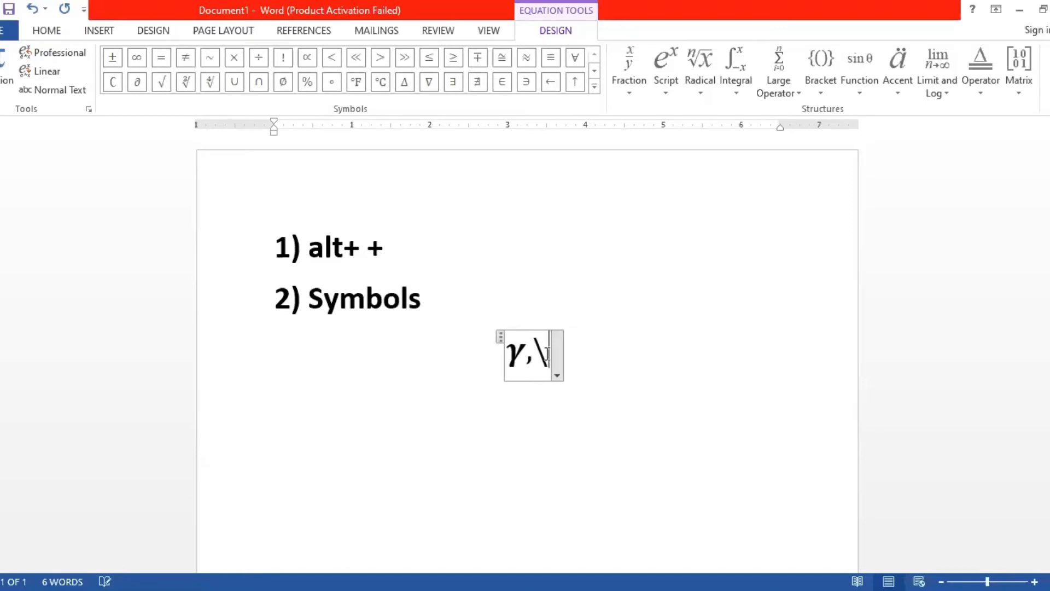
text(beta )
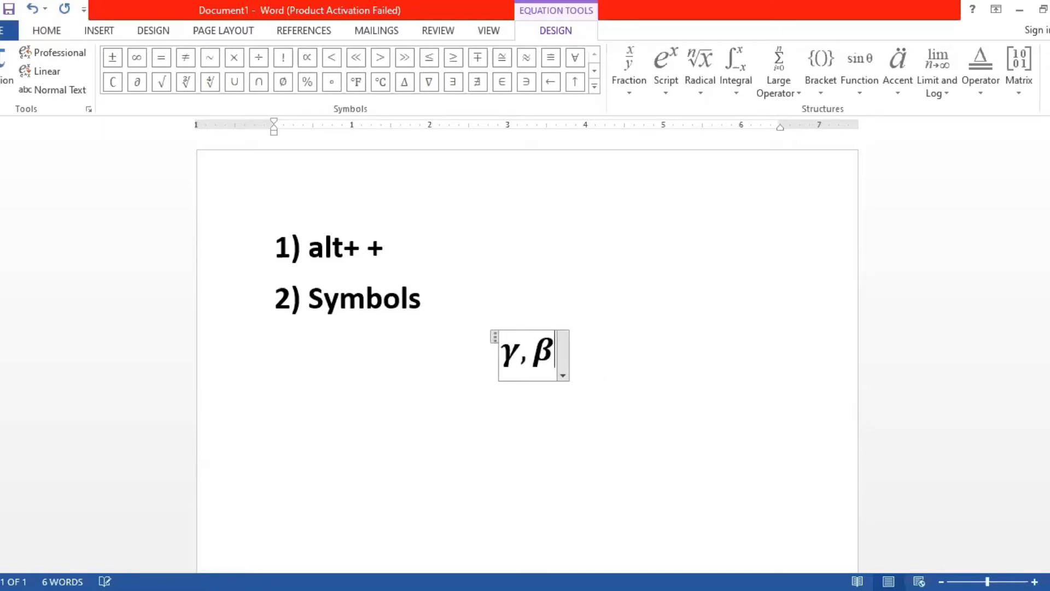
Step: Append a comma and the alpha symbol α after the beta with the code \alpha
text(,)
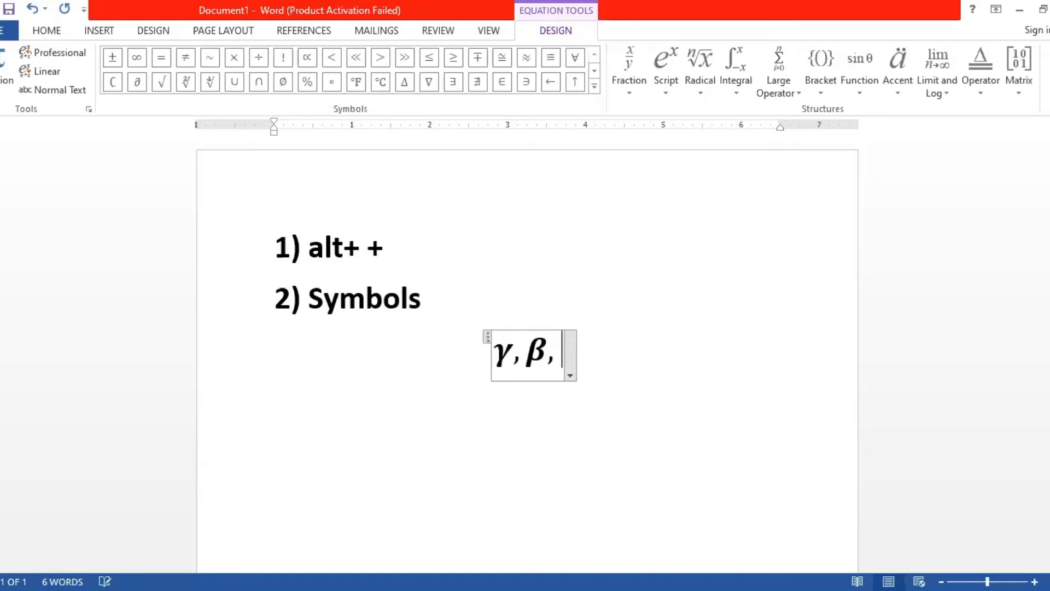
text(\g)
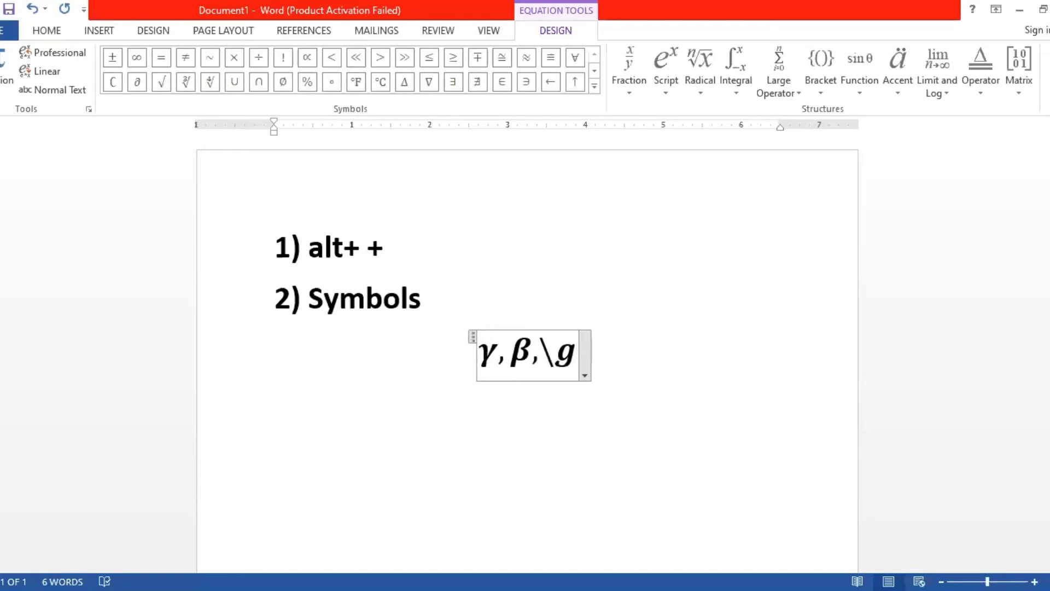
key(BackSpace)
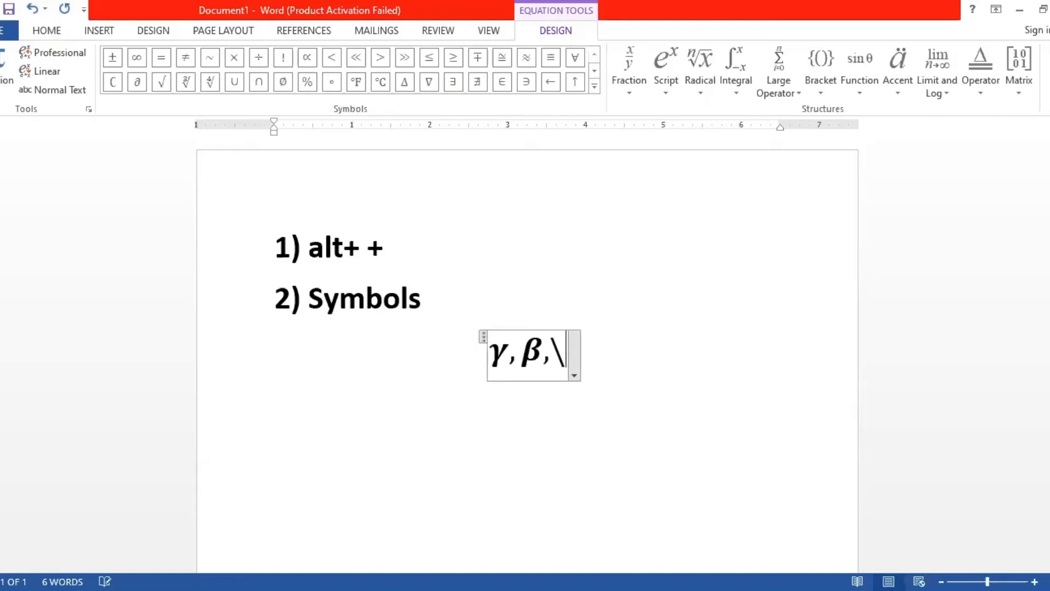
text(a)
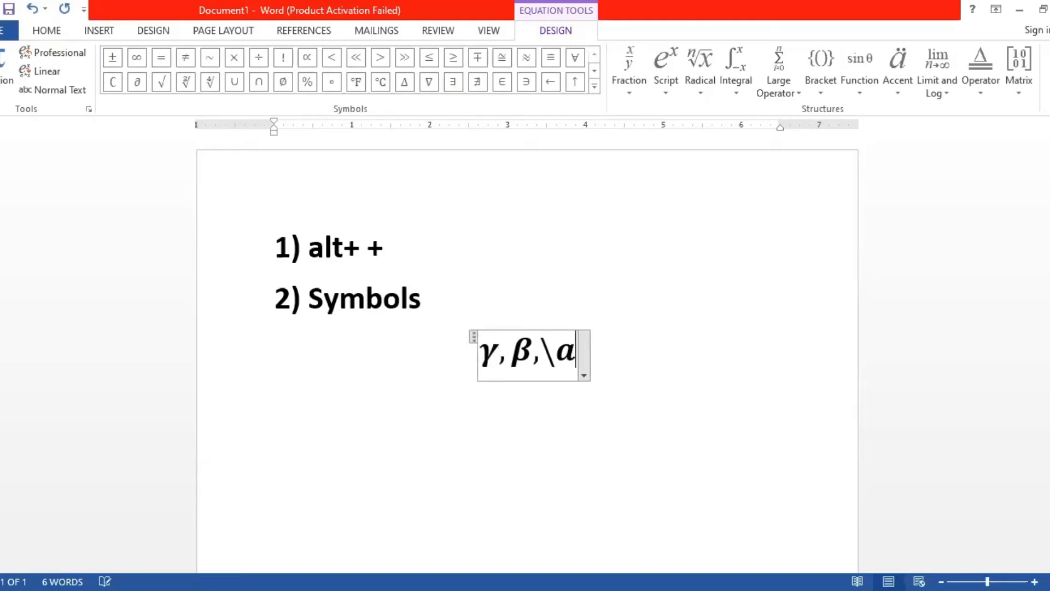
text(lpha )
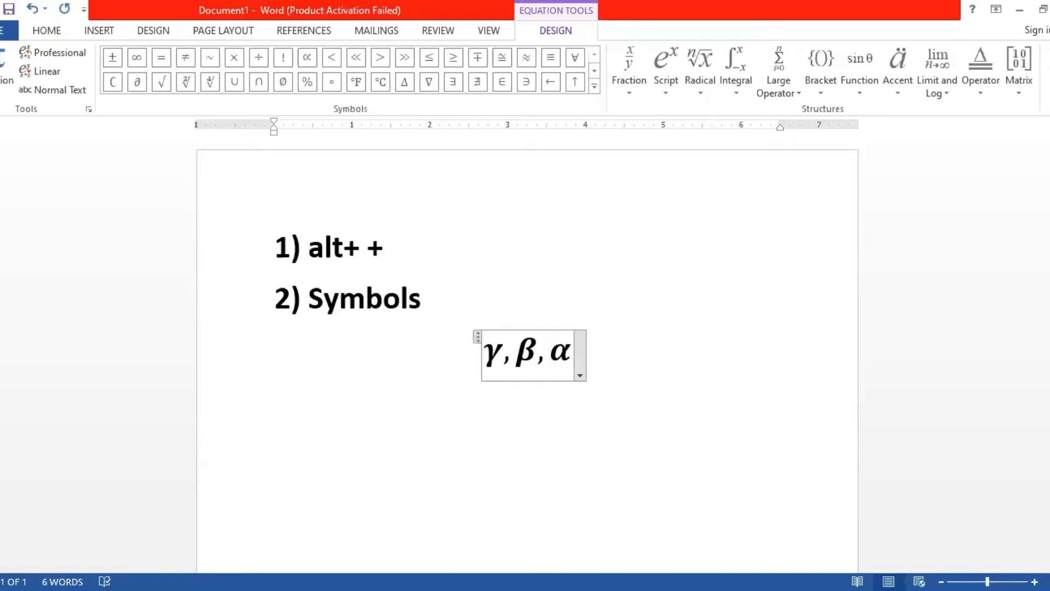
Step: Append a comma and the theta symbol θ at the end of the equation with the code \theta
text(,\)
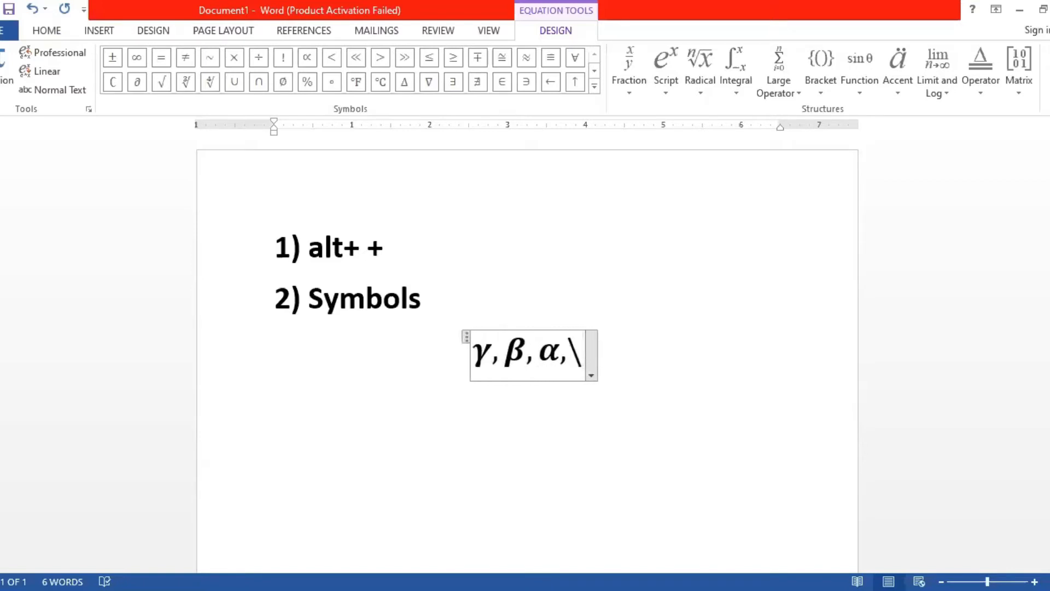
text(thet)
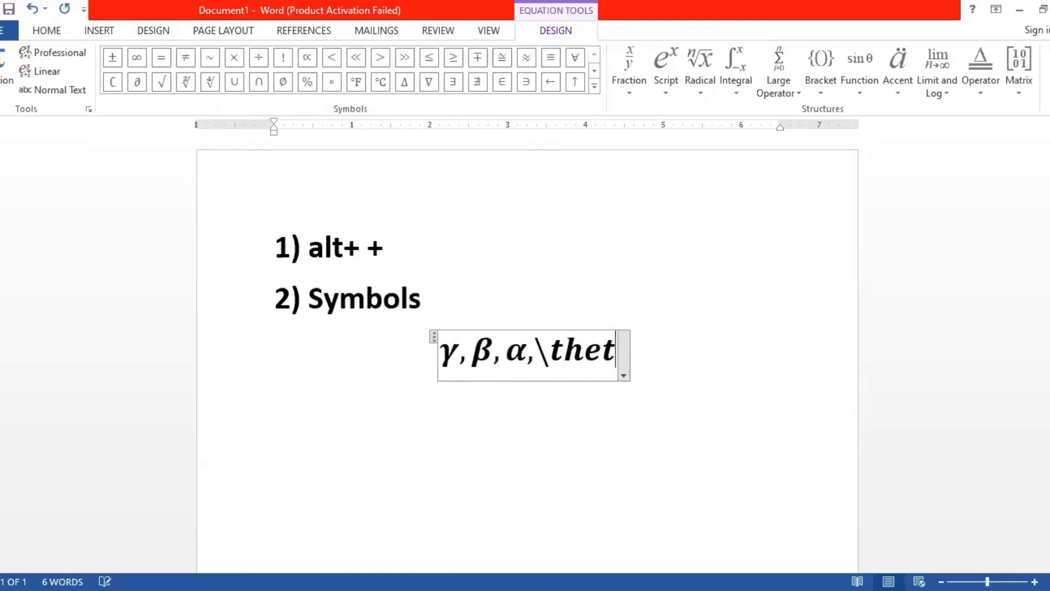
text(a )
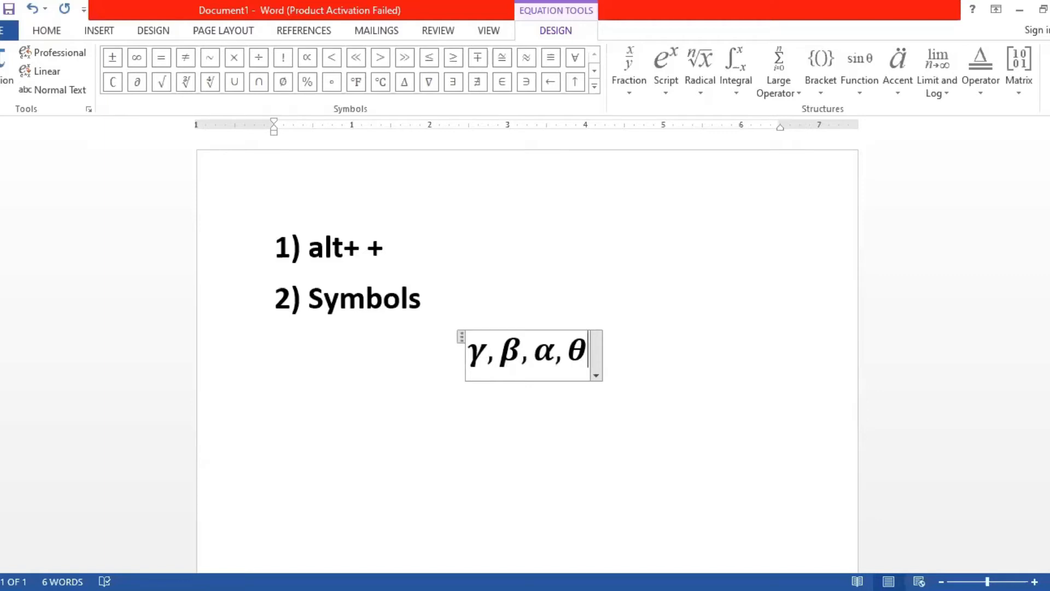
Step: Append the mu symbol μ after the theta with the code \mu, with a comma before and after it
text(,\)
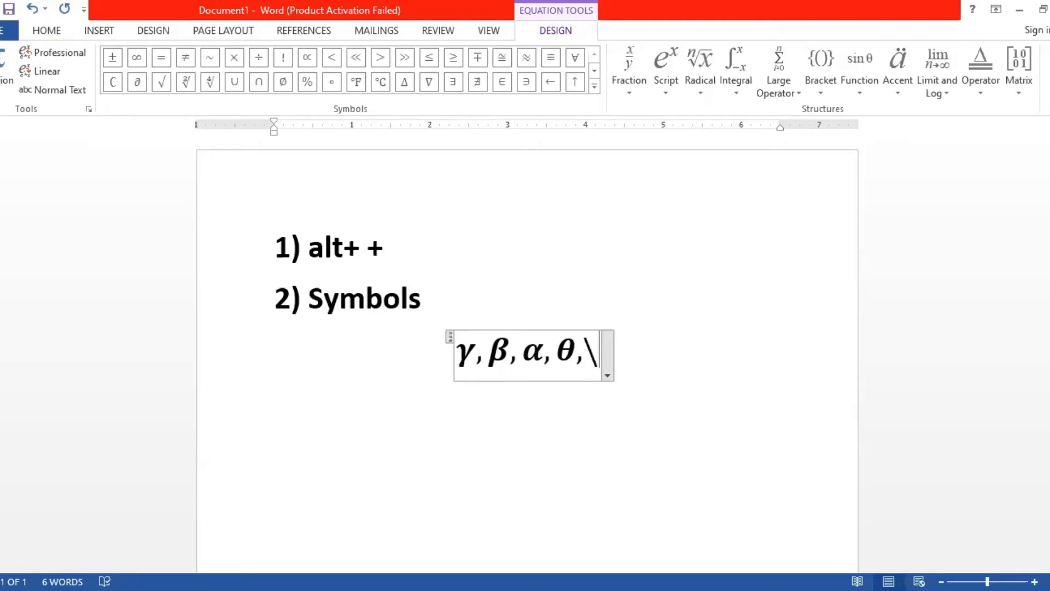
text(mu )
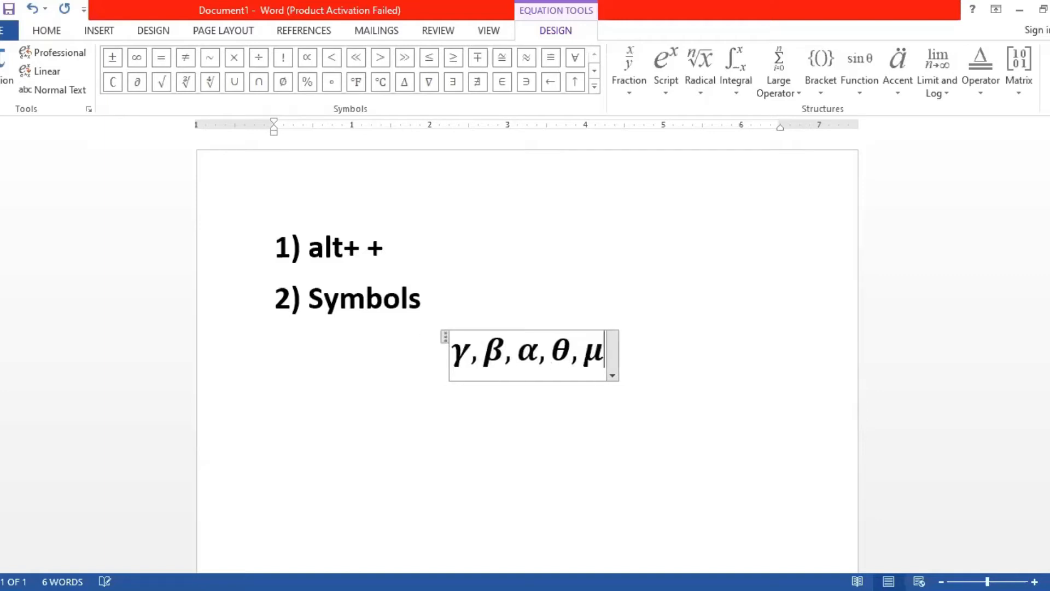
text(,\e)
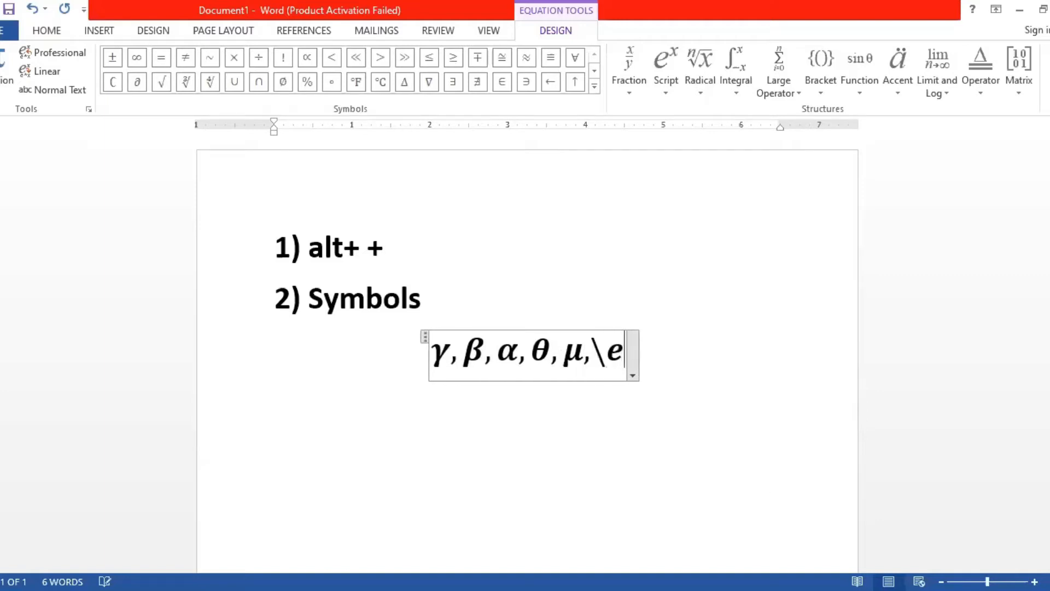
text(mpty)
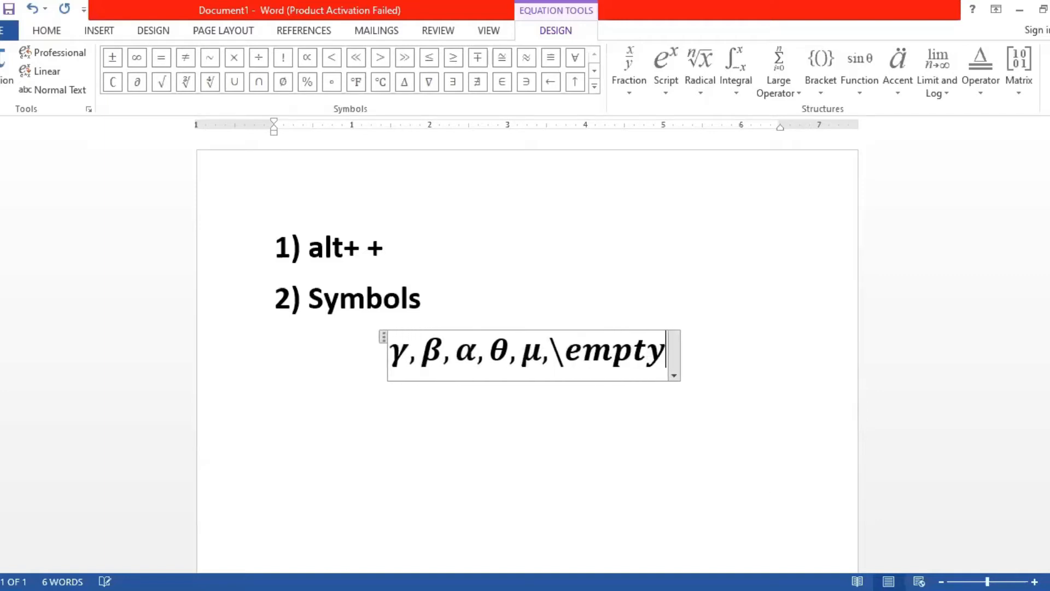
text(set)
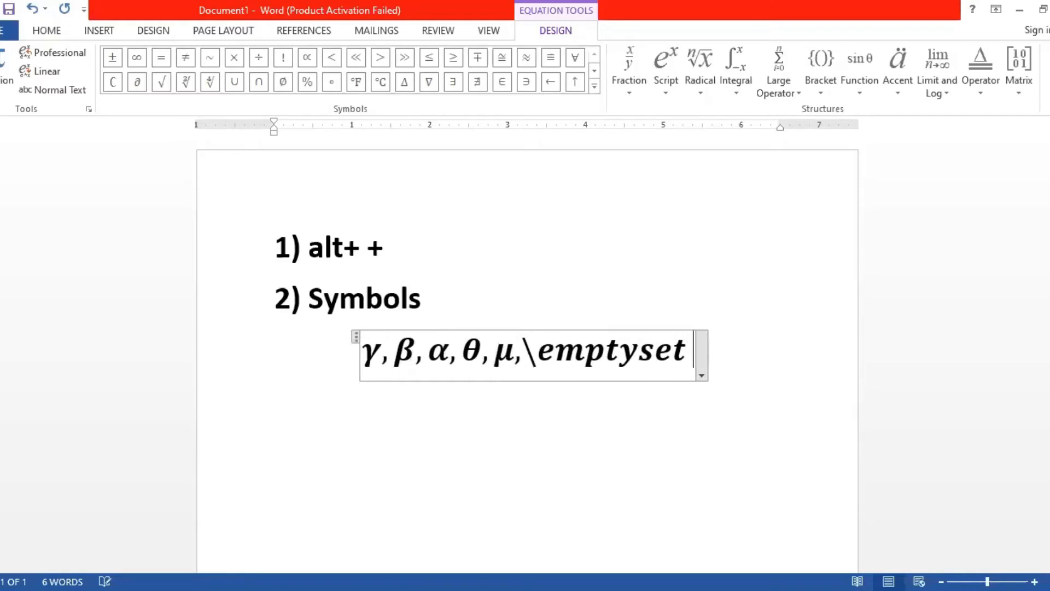
key(BackSpace)
key(BackSpace)
key(BackSpace)
key(BackSpace)
key(BackSpace)
key(BackSpace)
key(BackSpace)
key(BackSpace)
key(BackSpace)
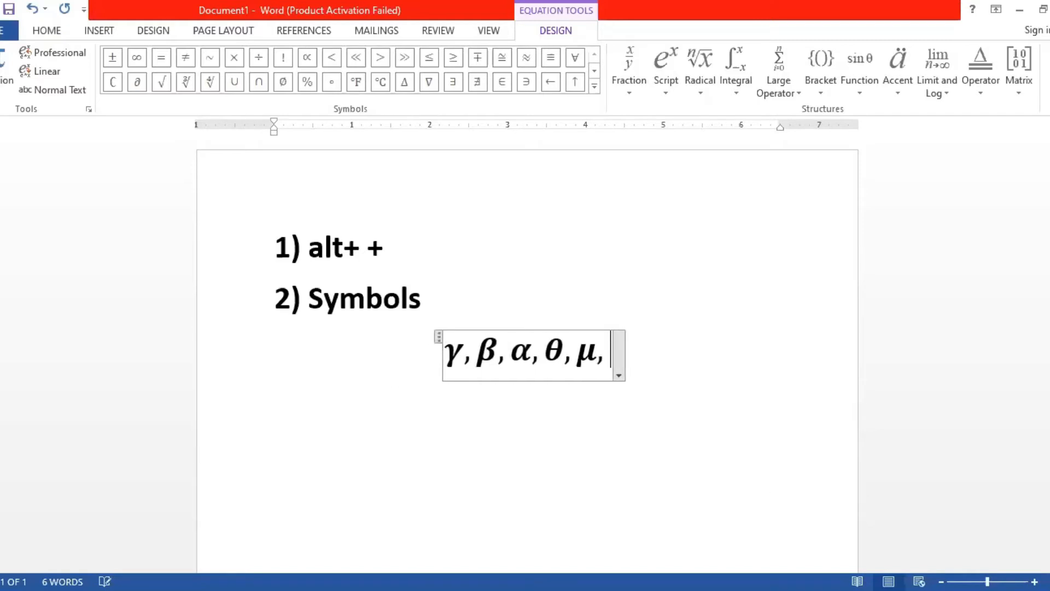
Step: Add the empty set symbol ∅ at the end of the equation with the code \emptyset
text(\em)
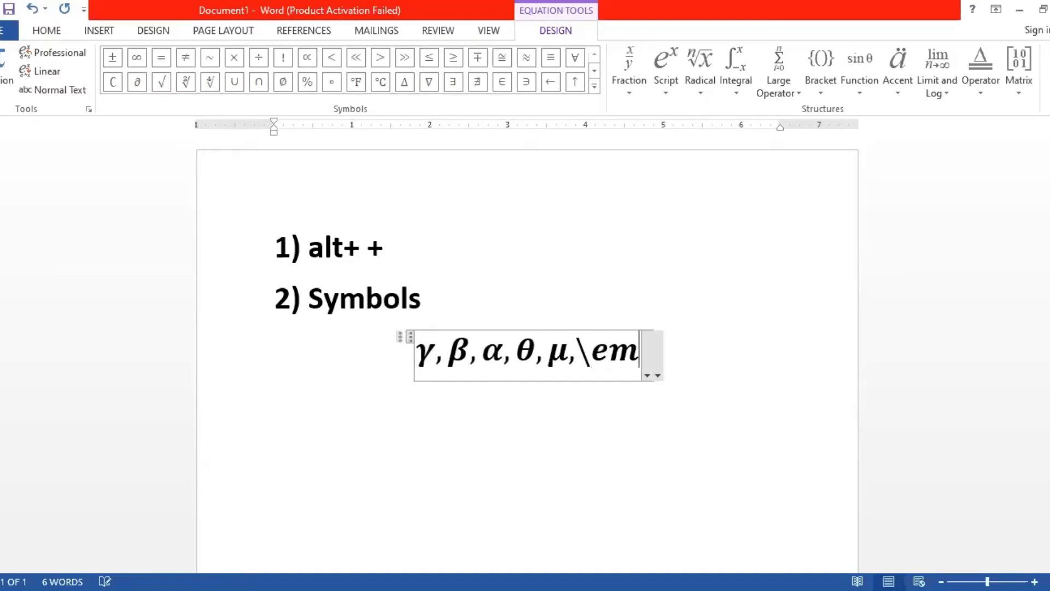
text(ptyset )
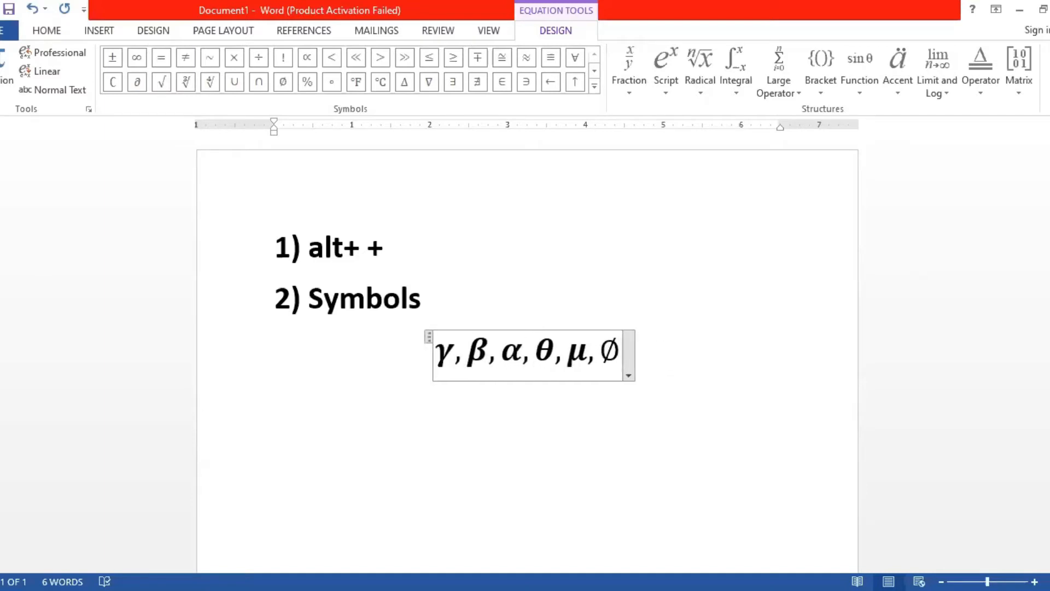
text(.)
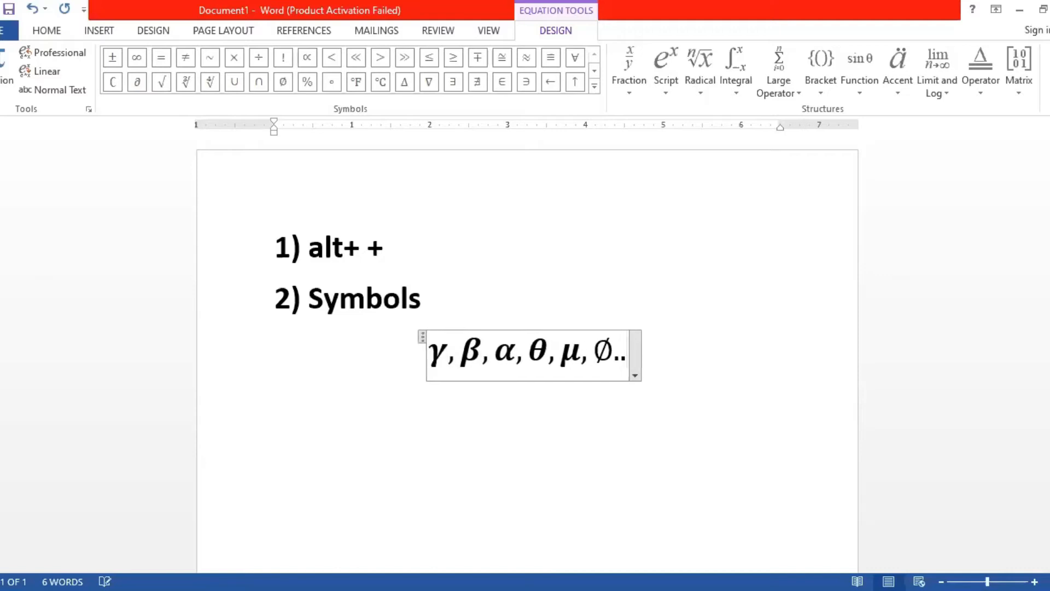
key(BackSpace)
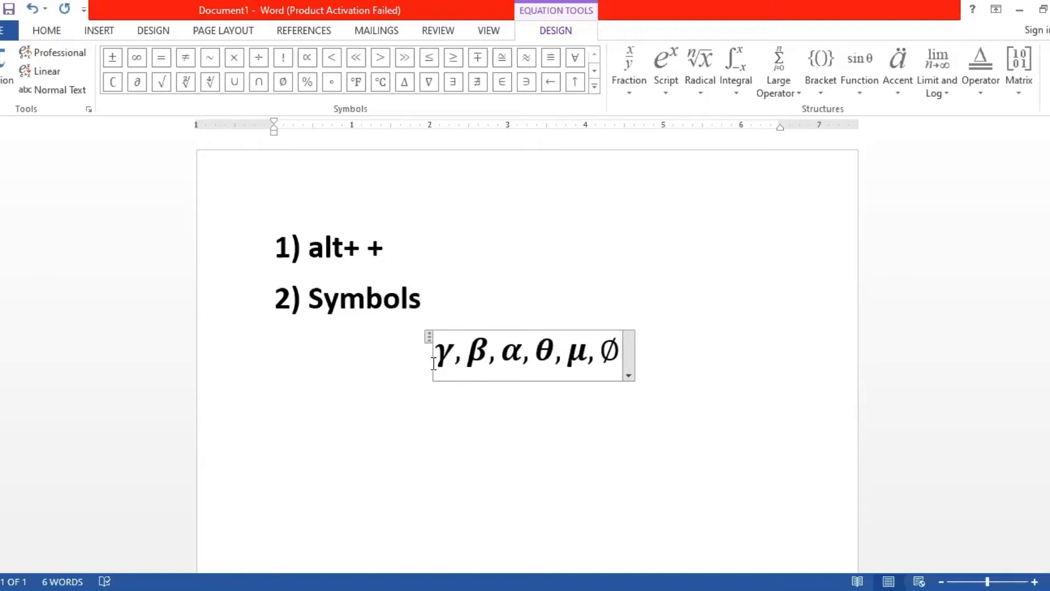
Step: Start a new line "3)" below the symbols and enter a summation sign ∑ in a new equation with the code \sum
click(687, 352)
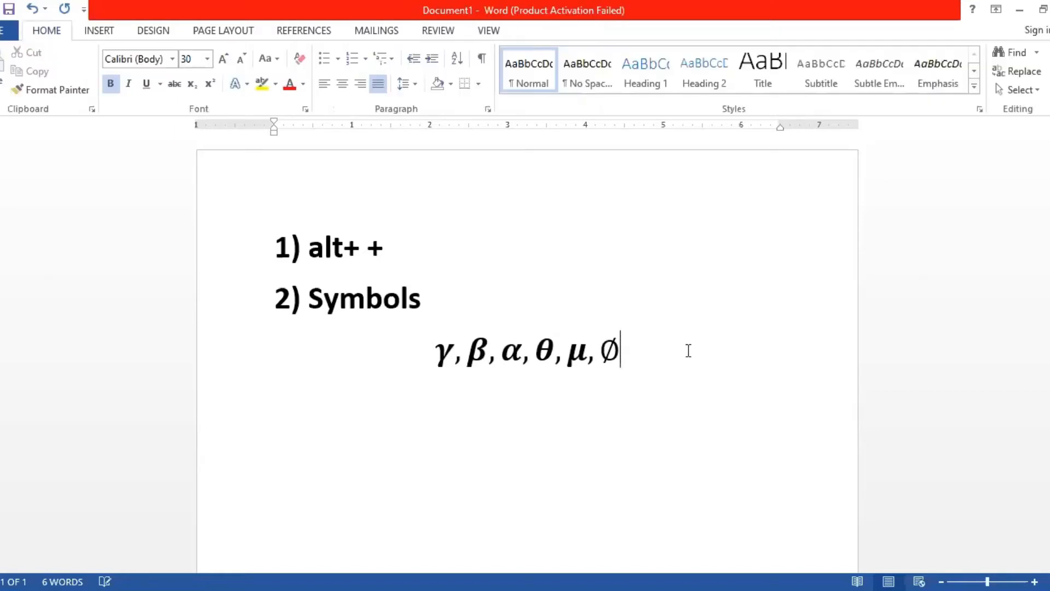
key(Return)
text(3)
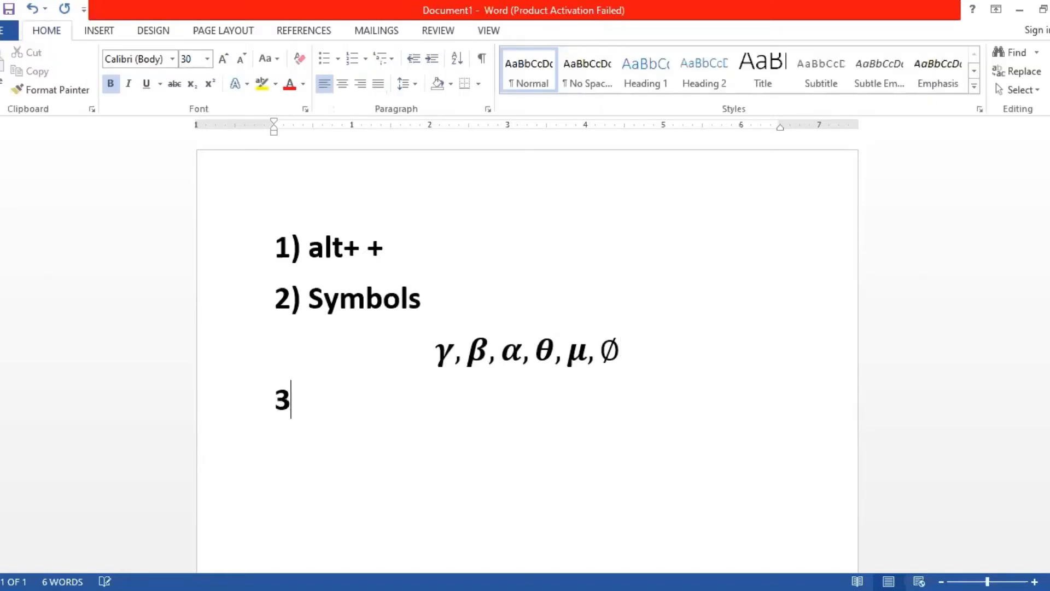
text())
key(alt+equal)
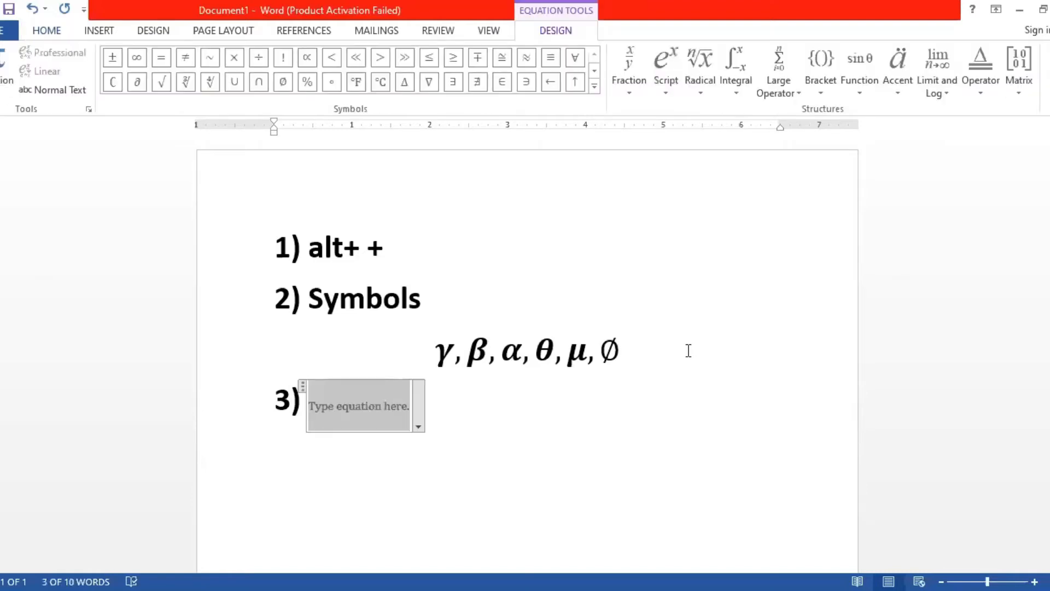
text(\sum)
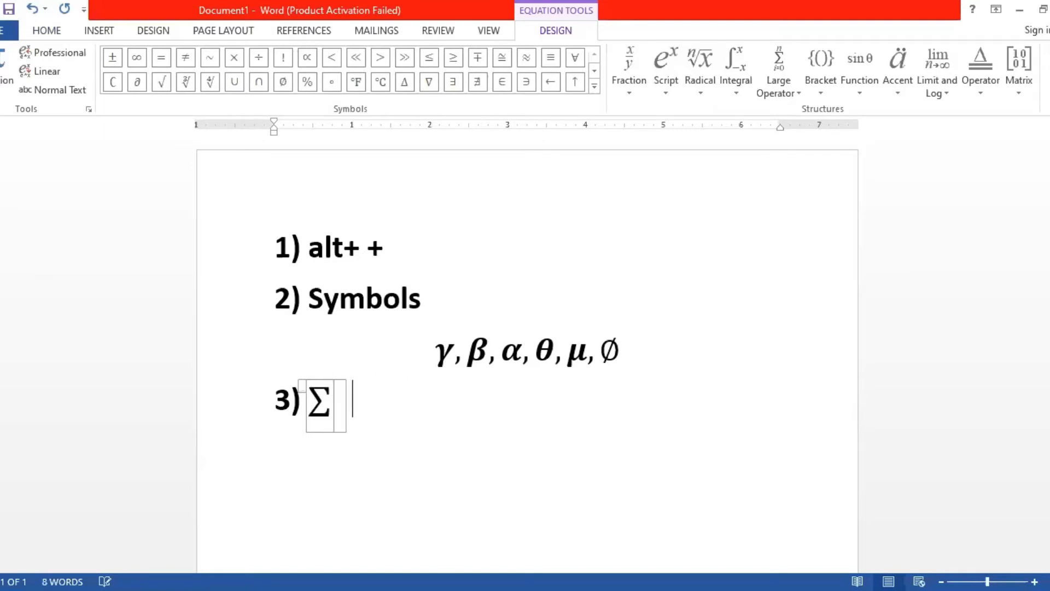
key(Right)
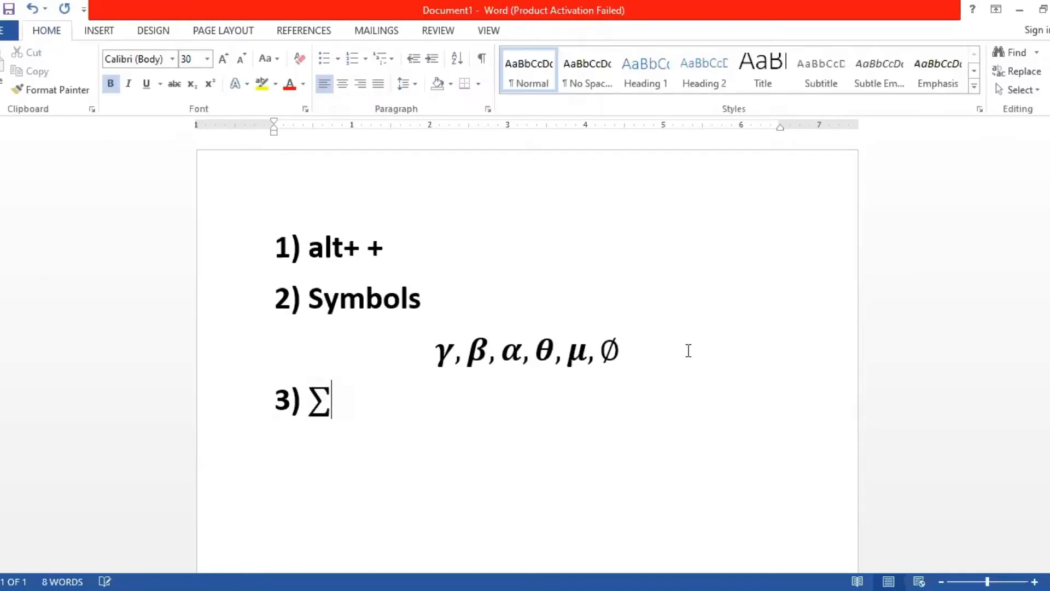
Step: Insert another equation after the summation sign and fill it with the ready-made integral formula using the code \integral
key(alt+equal)
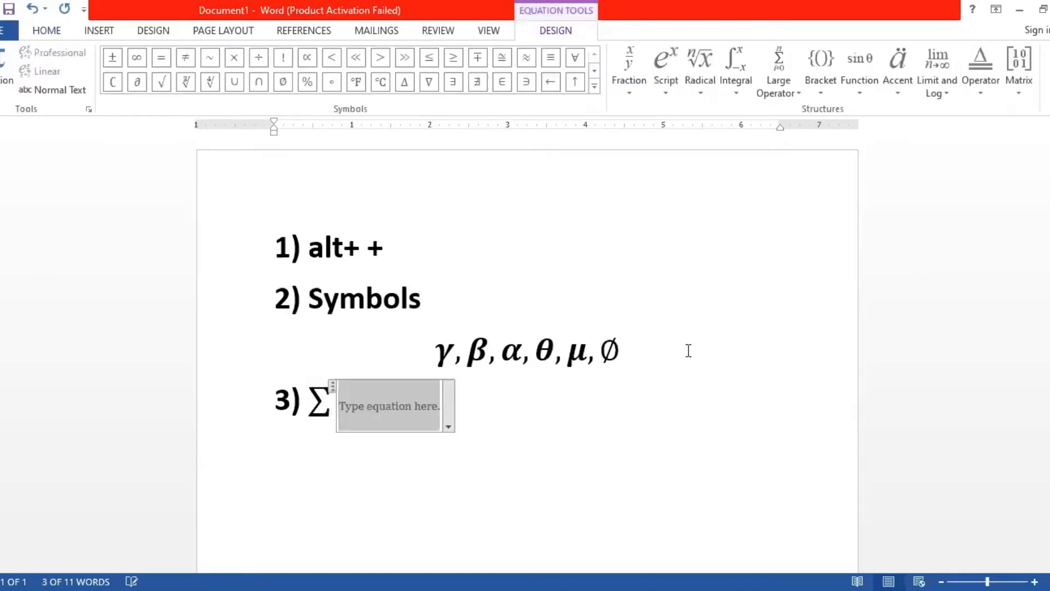
text(\)
click(736, 68)
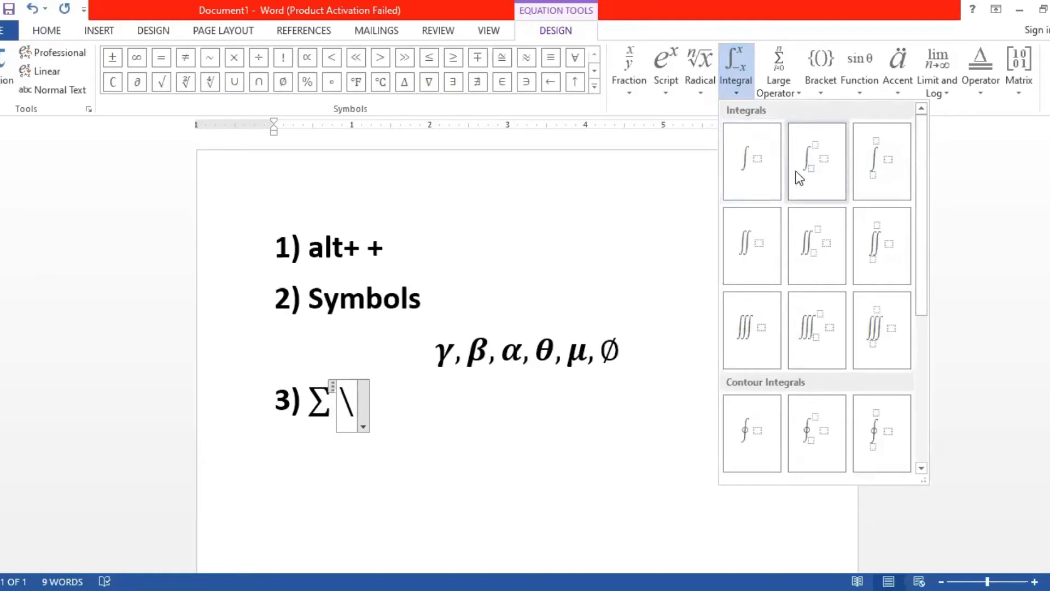
click(355, 392)
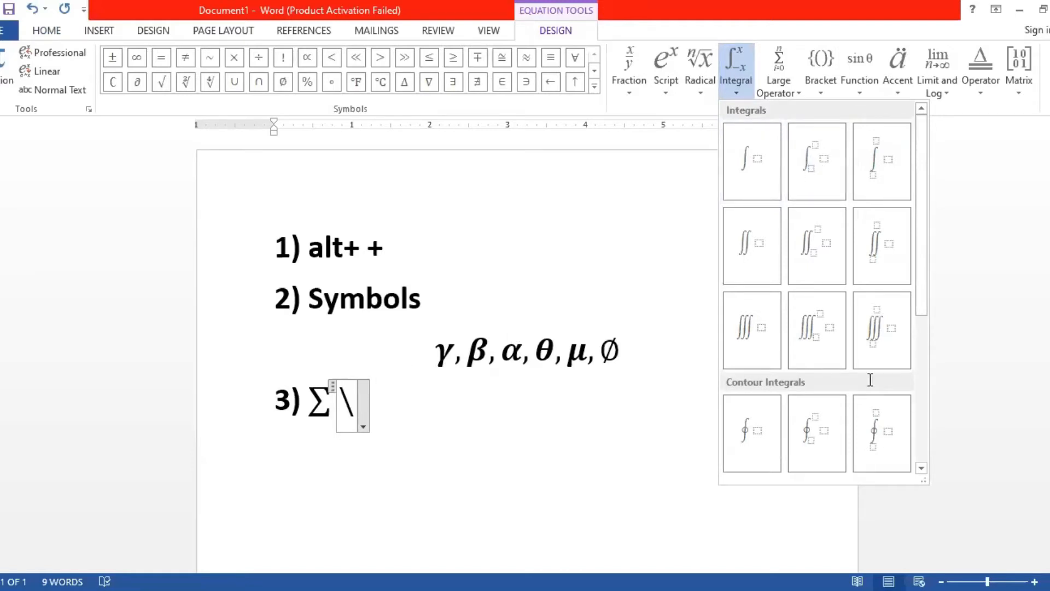
key(BackSpace)
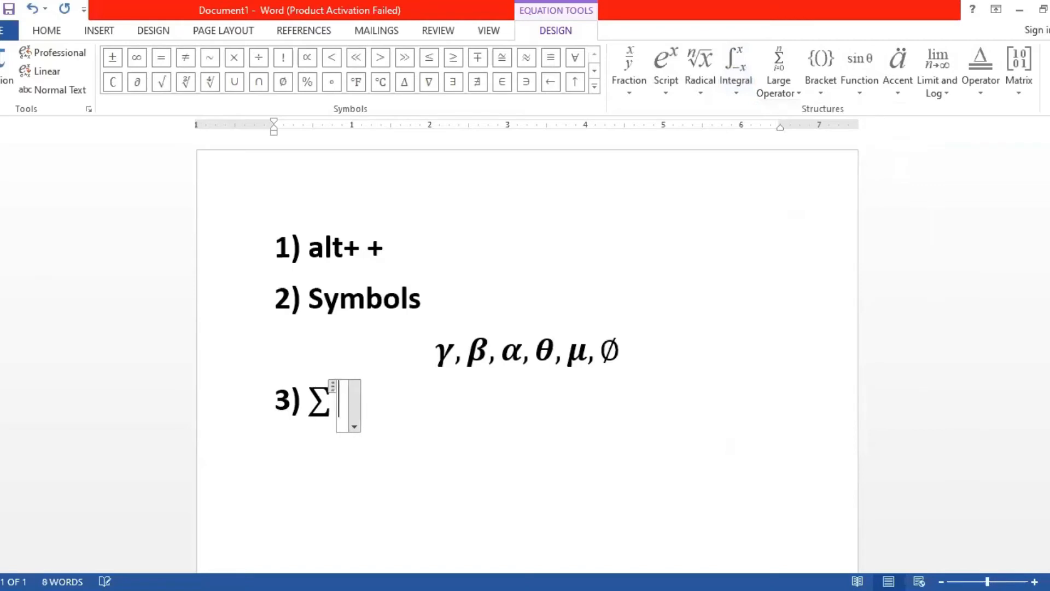
text(\)
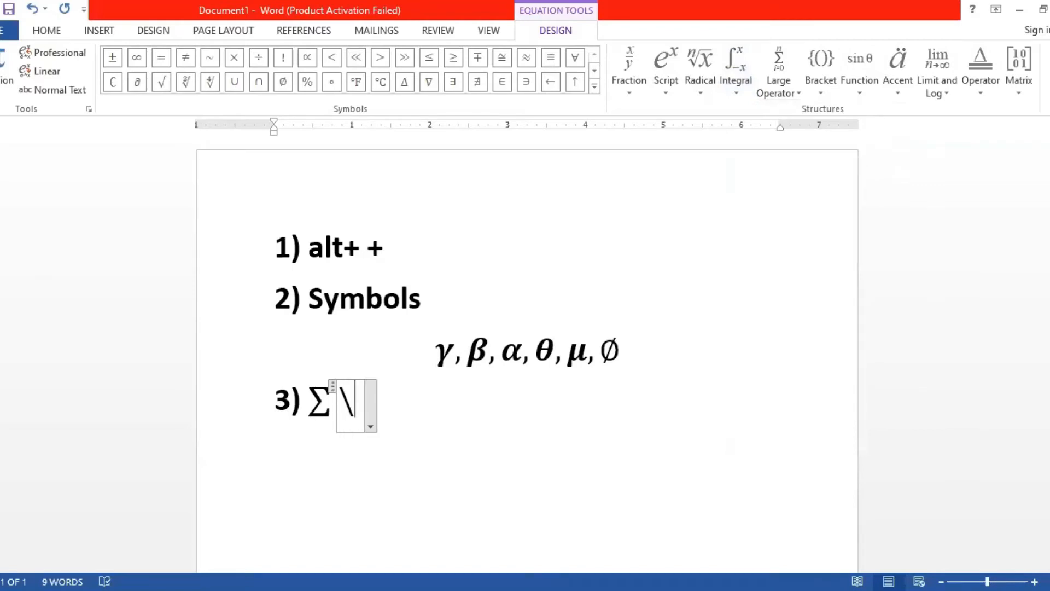
text(integral)
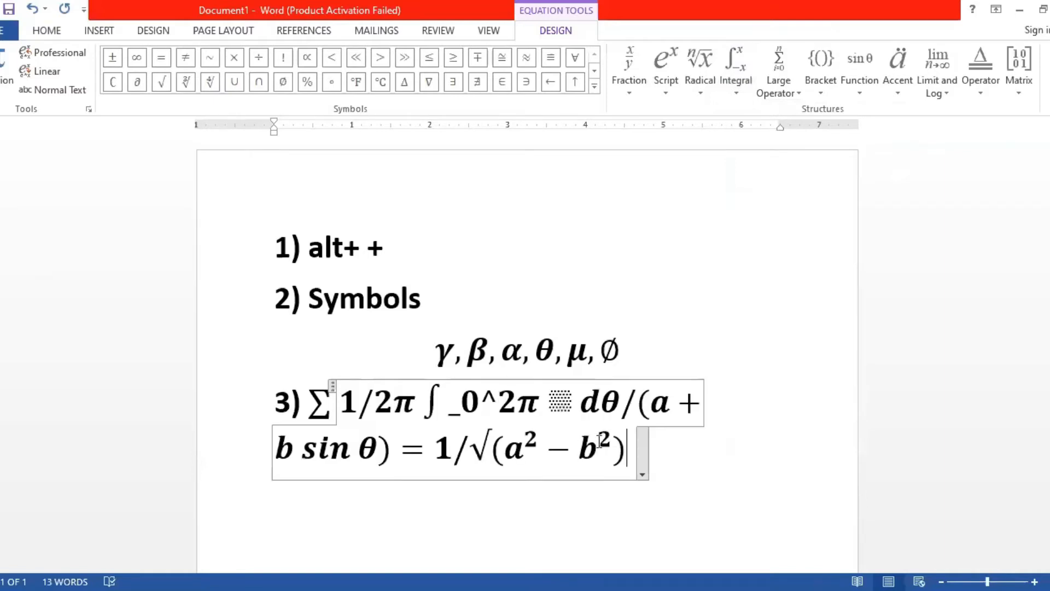
Step: Replace the integral formula in the equation with the increment symbol ∆ using the code \inc
drag(630, 445, 341, 412)
text(\)
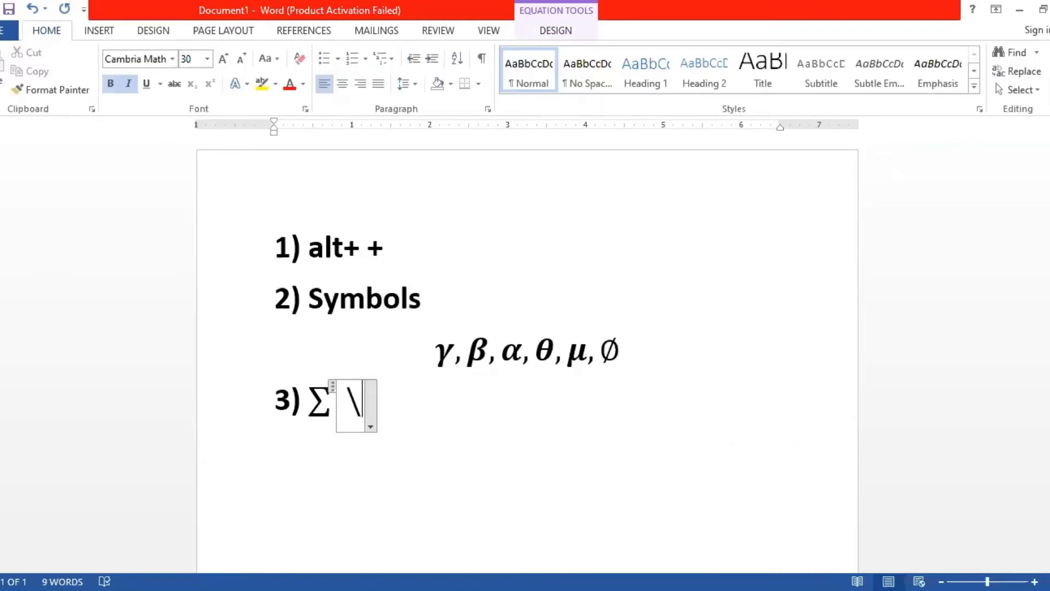
text(i)
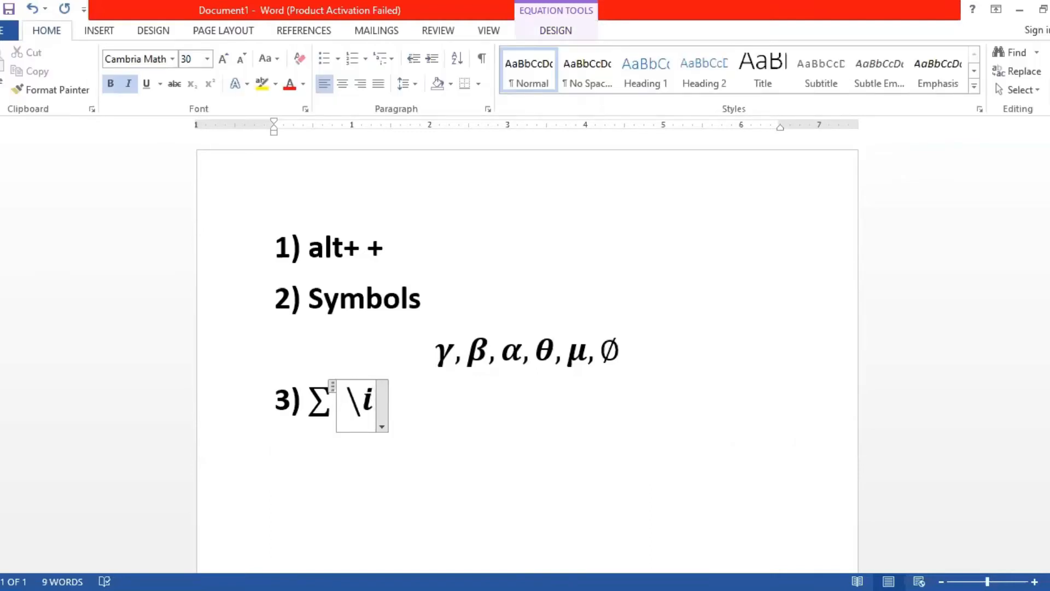
text(nc )
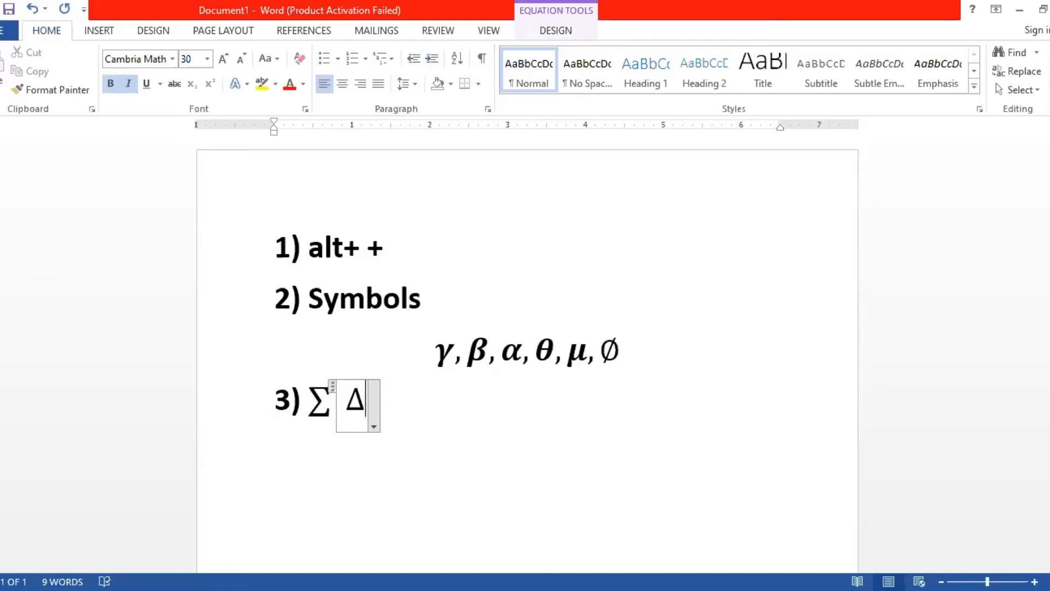
text( \)
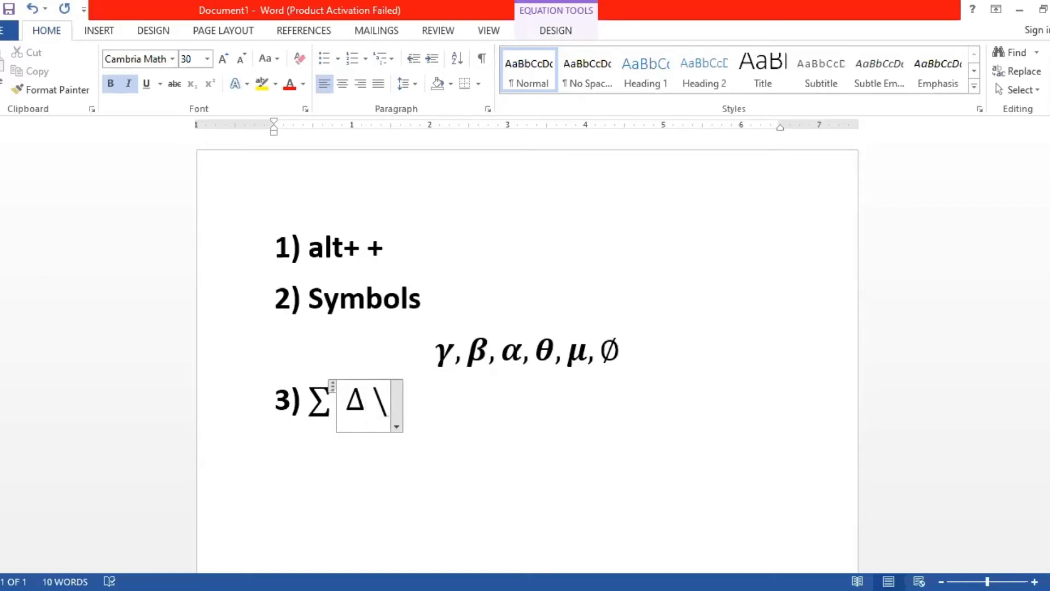
text(inc)
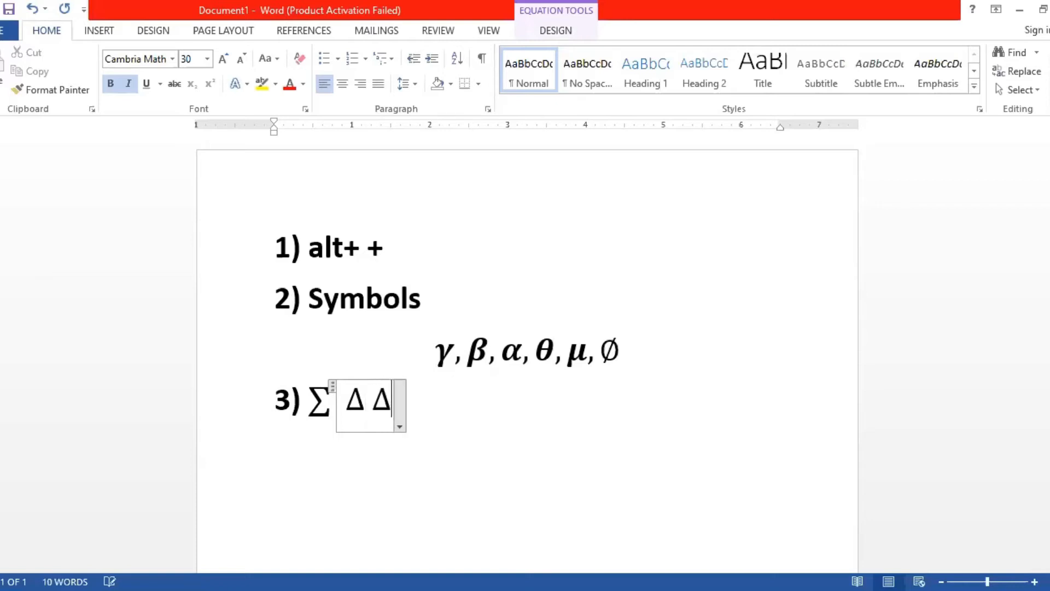
key(BackSpace)
key(BackSpace)
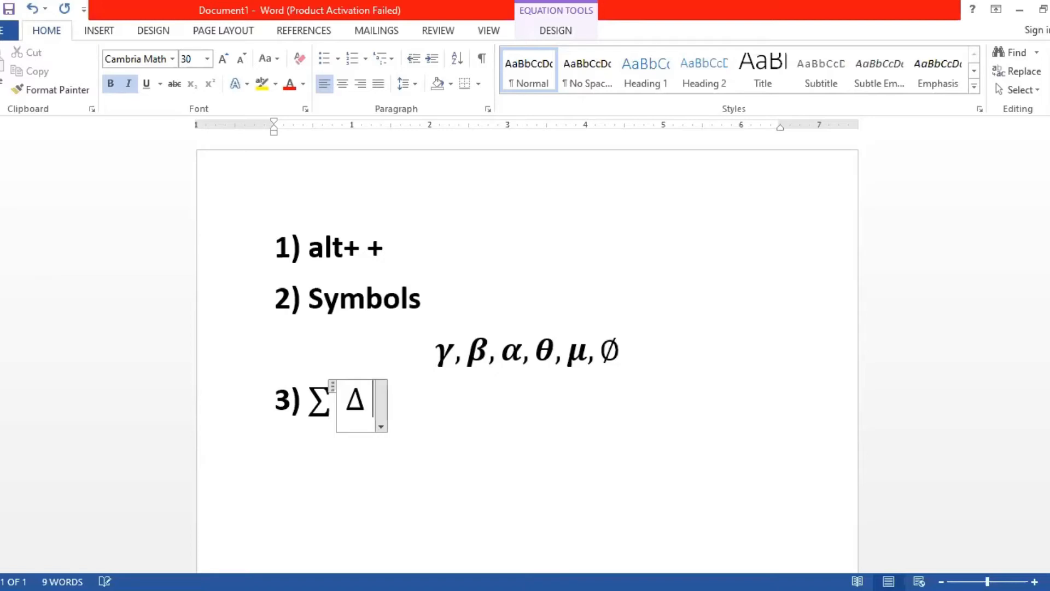
Step: Insert a blank equation after the increment symbol and view the available integral, limit and log structures
key(Right)
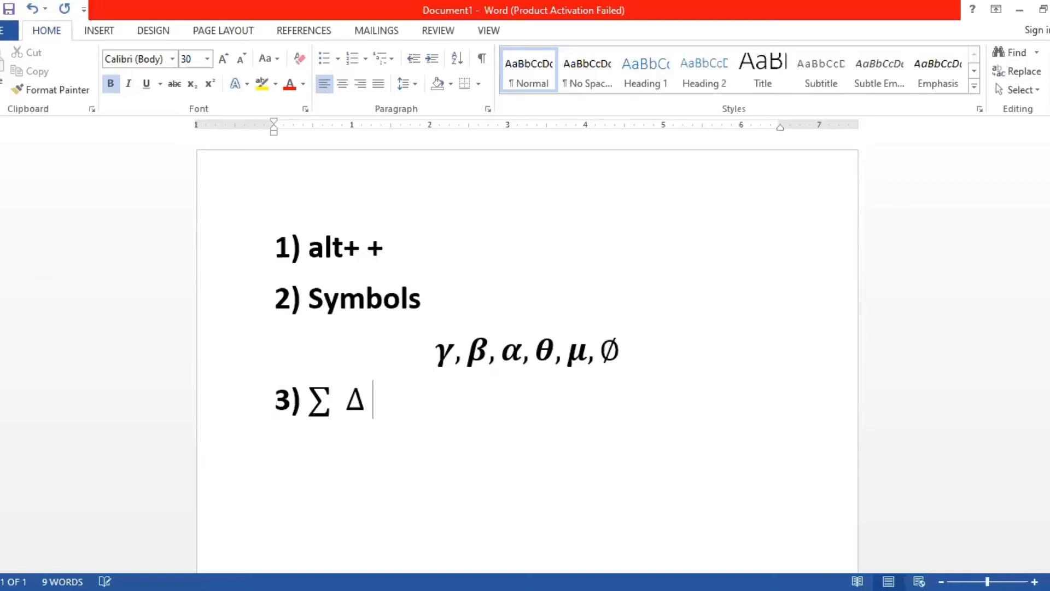
key(alt+equal)
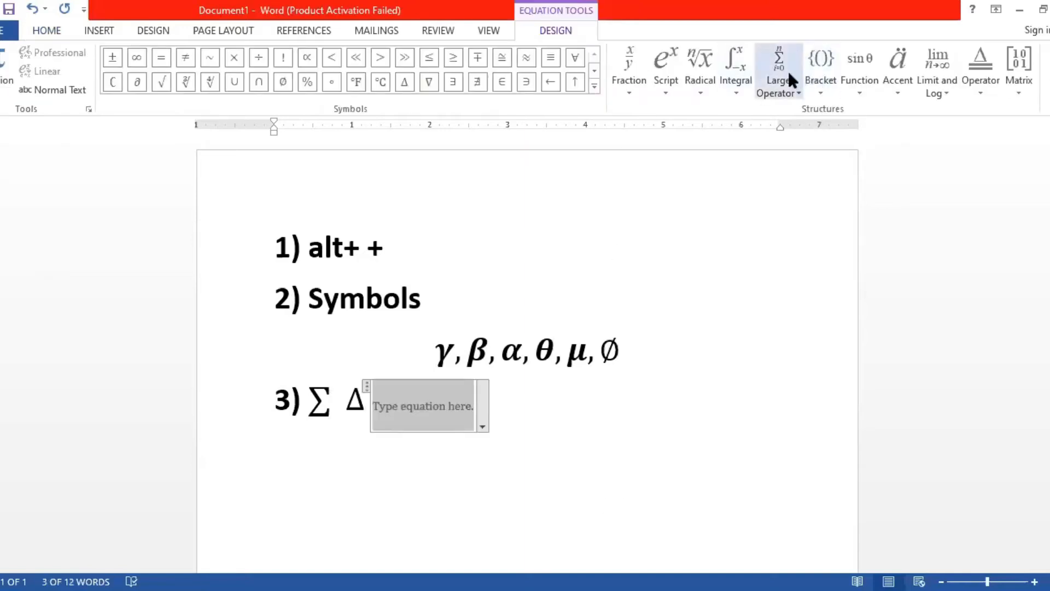
click(698, 85)
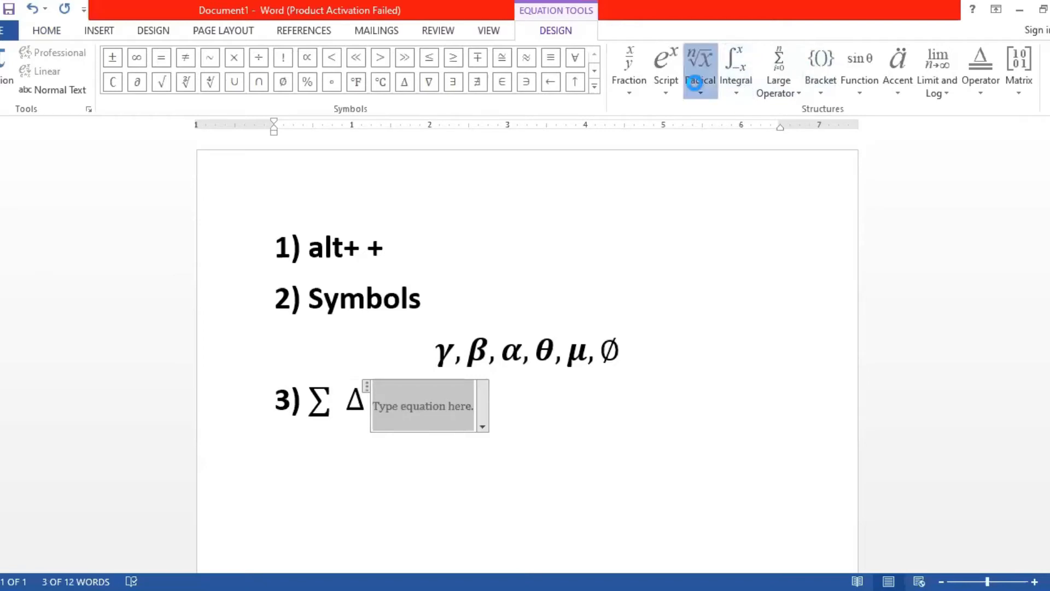
click(749, 88)
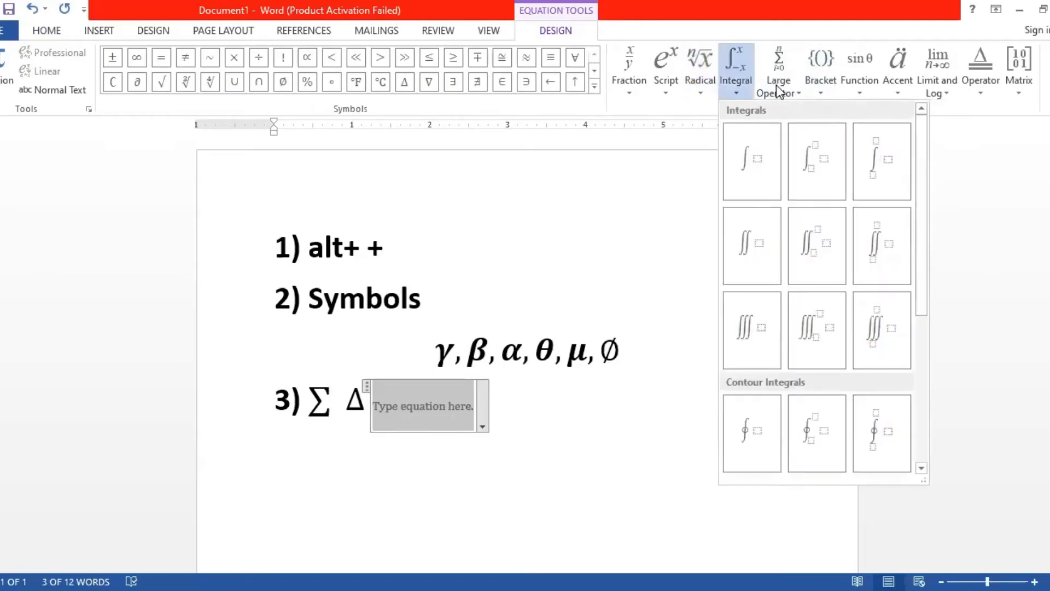
click(777, 86)
click(946, 66)
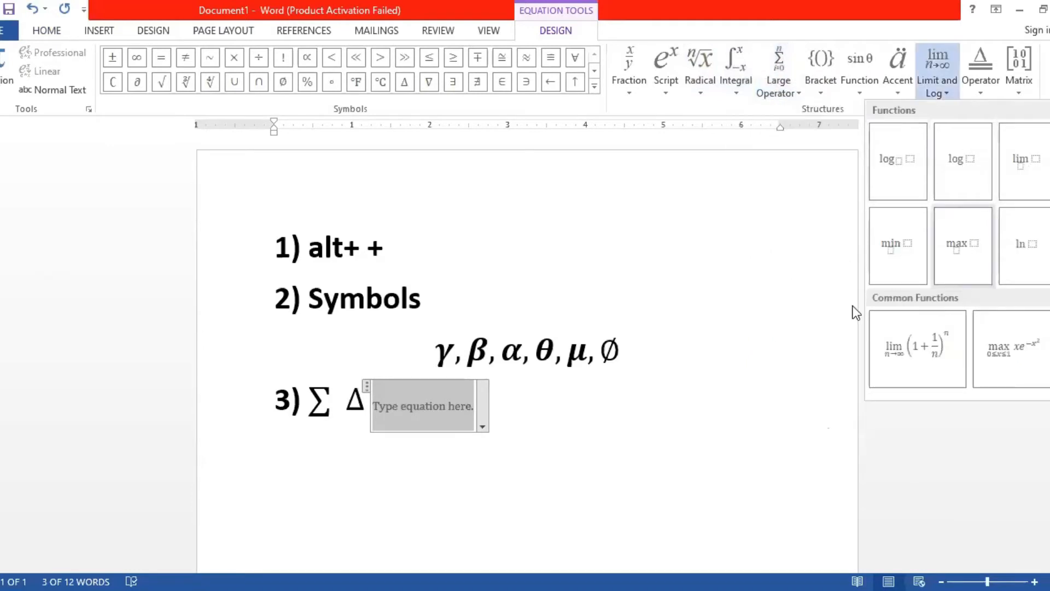
click(424, 399)
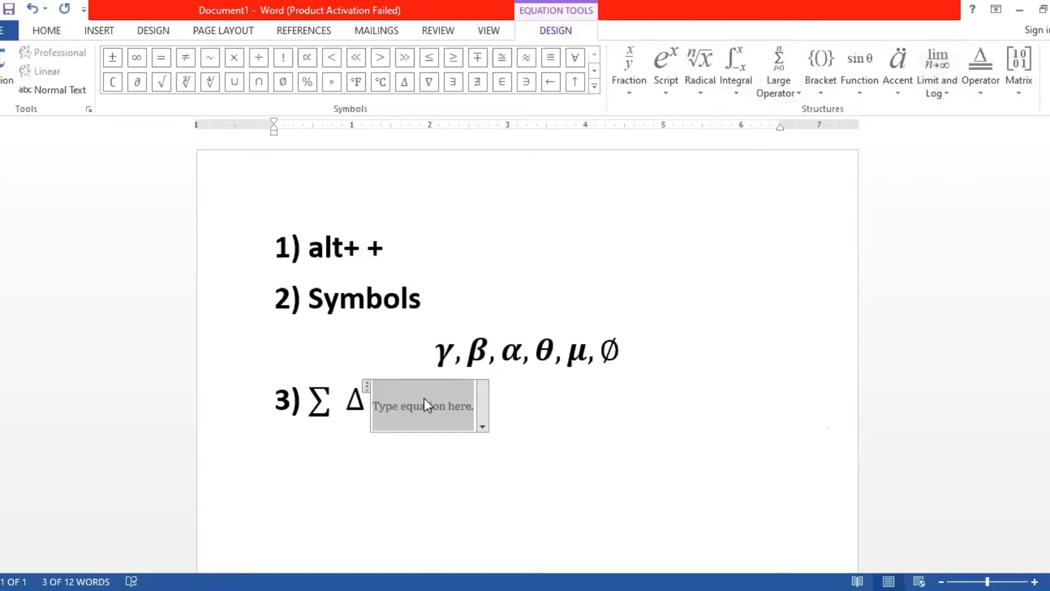
text(\)
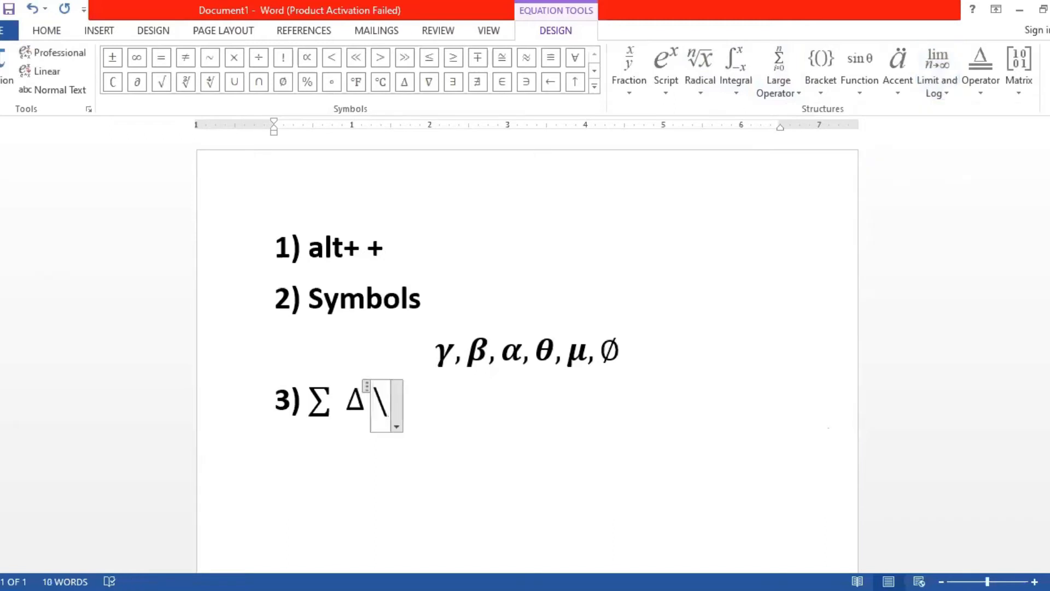
text(Limit)
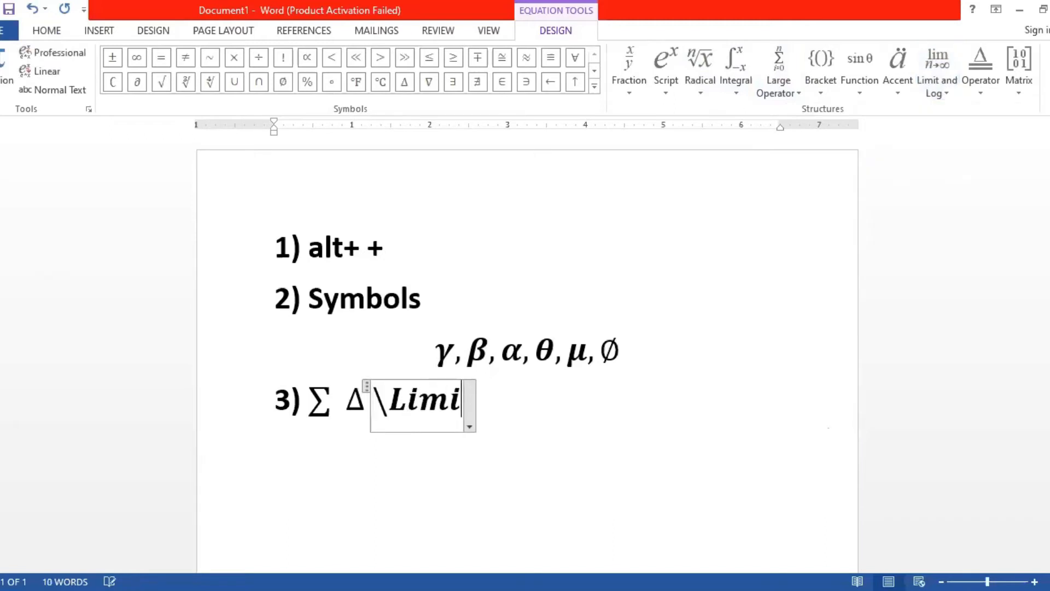
key(BackSpace)
key(BackSpace)
key(BackSpace)
key(BackSpace)
key(BackSpace)
key(BackSpace)
key(BackSpace)
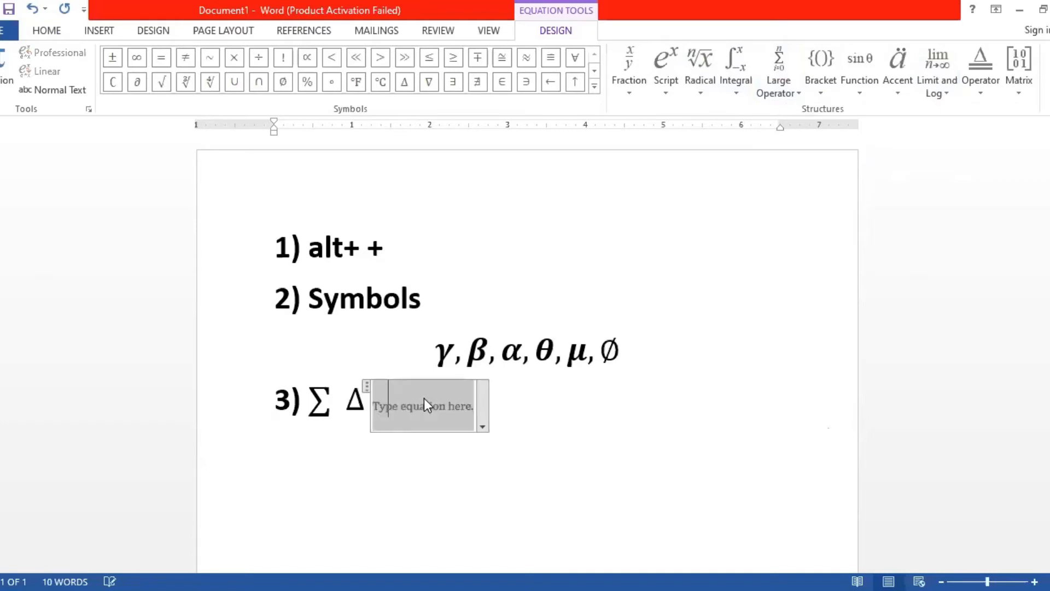
Step: Delete the blank equation after the increment symbol and start a new line "4)" below
click(425, 400)
key(BackSpace)
key(Return)
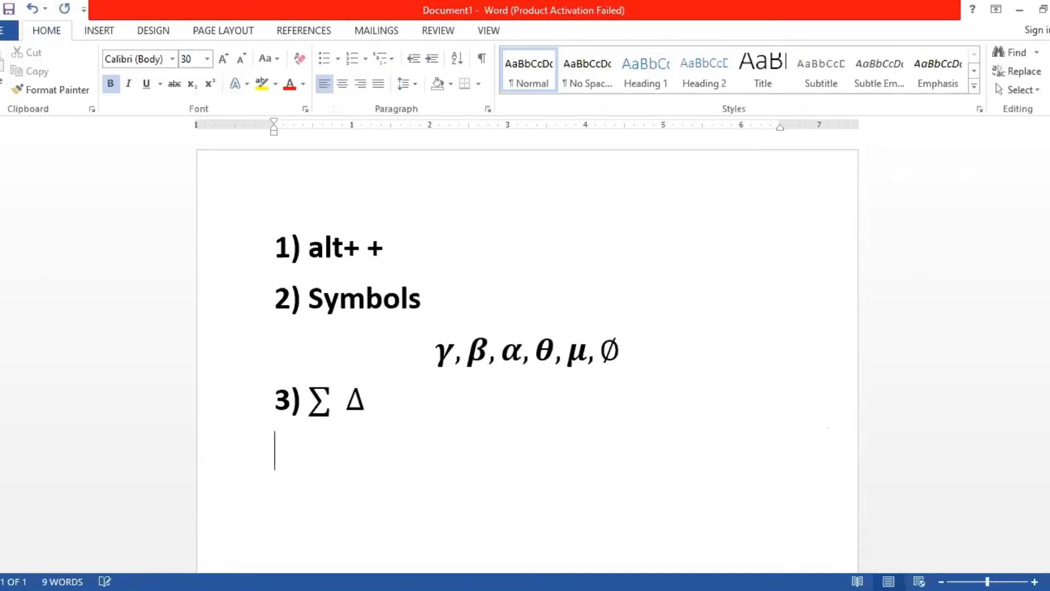
text(4))
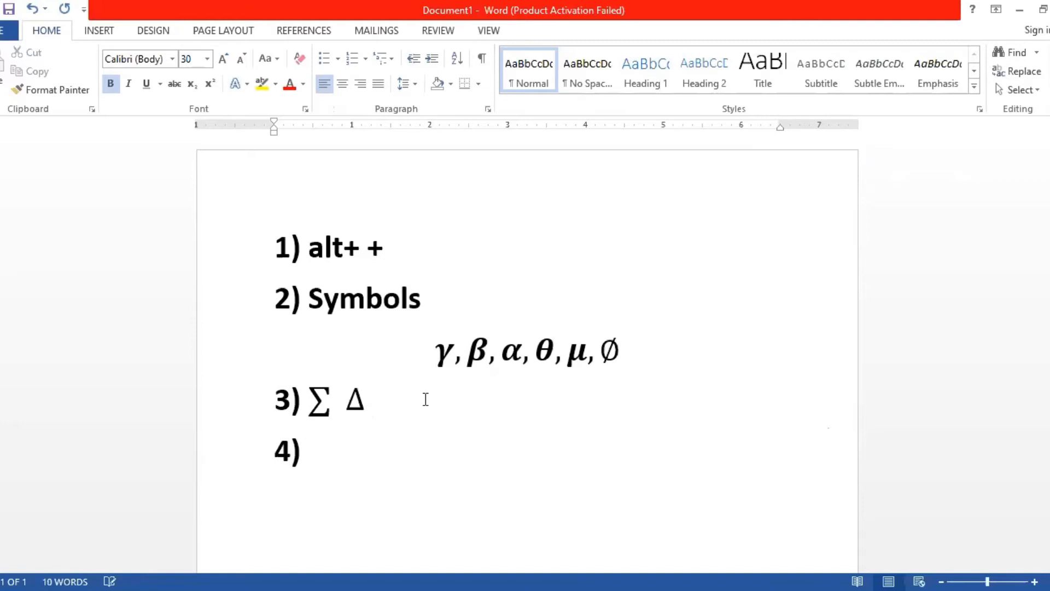
Step: Insert an equation after "4)" and enter a with superscript 3 using the code a^3
key(alt+equal)
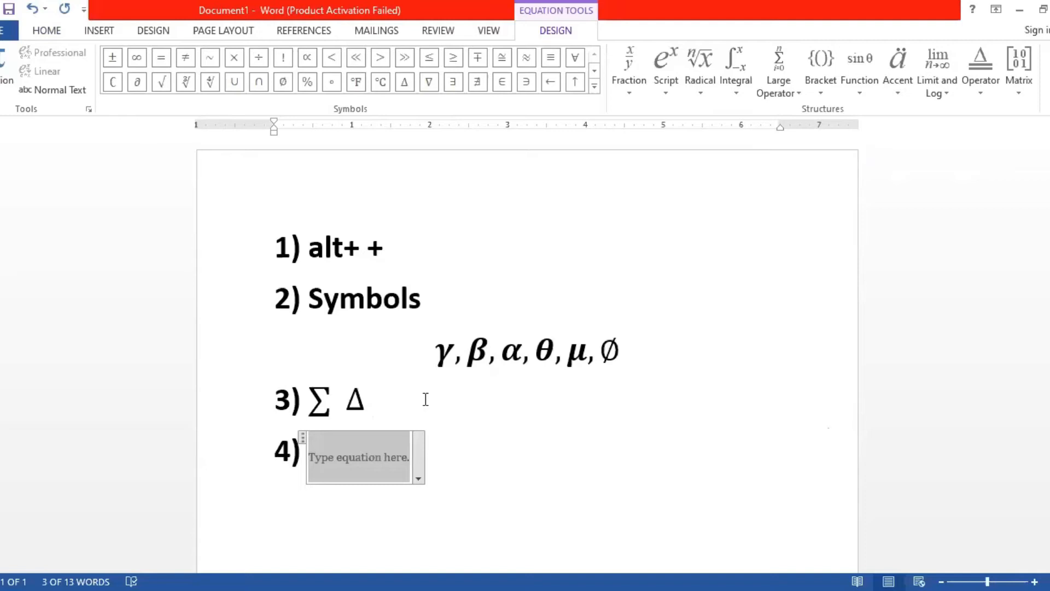
text(a)
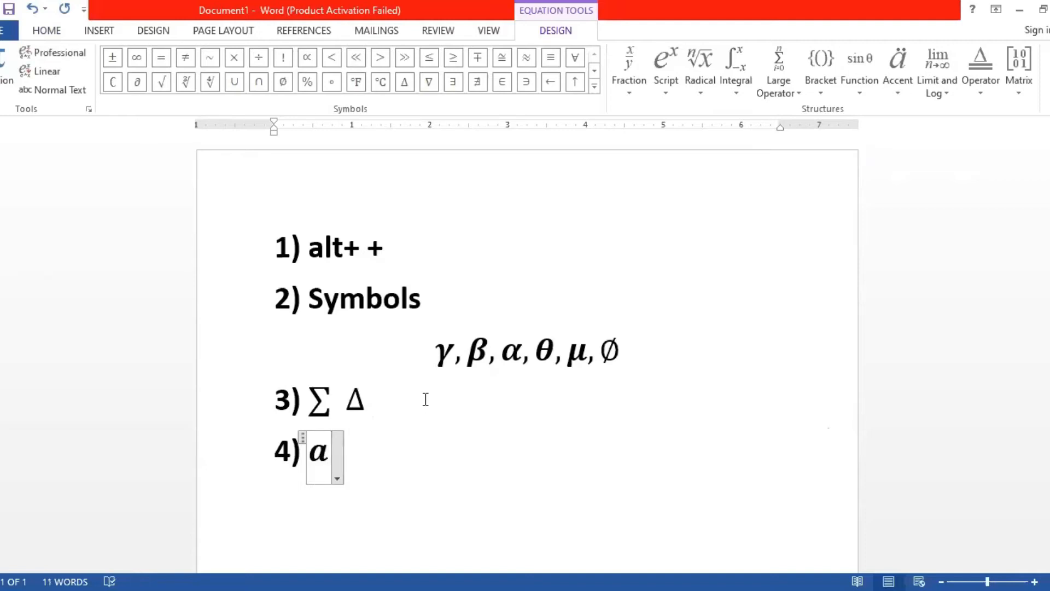
text(^3)
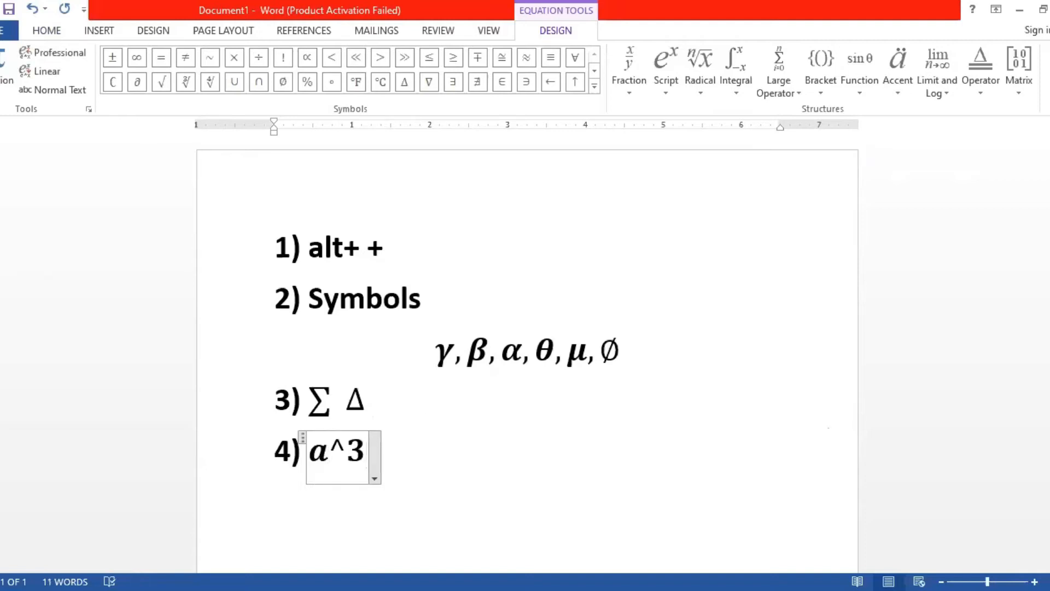
key(space)
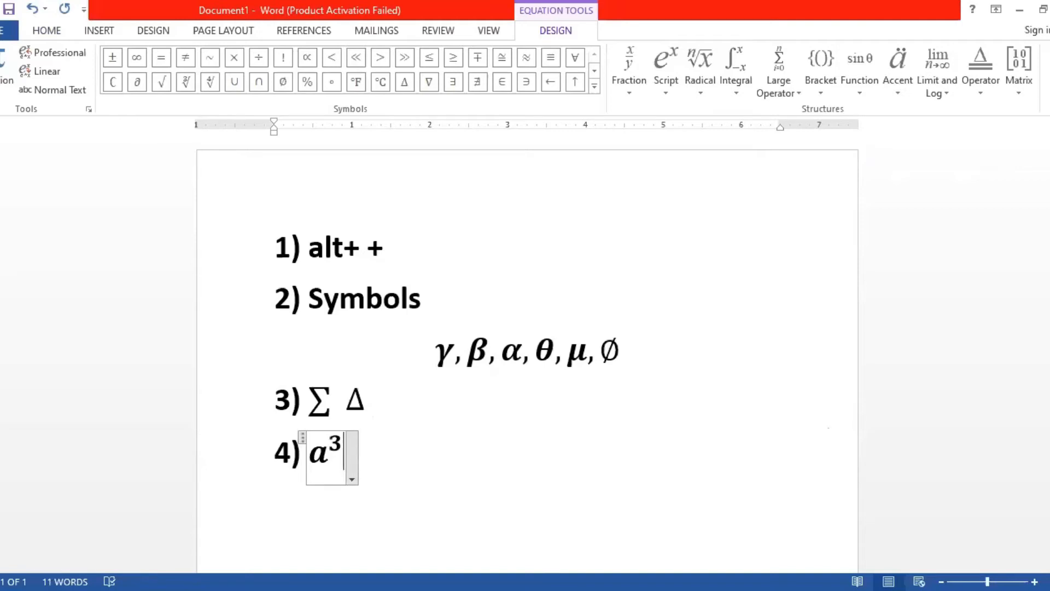
Step: Add b with subscript 4 using the code b_4, followed by a double-primed a'', separating the terms with commas
text(, )
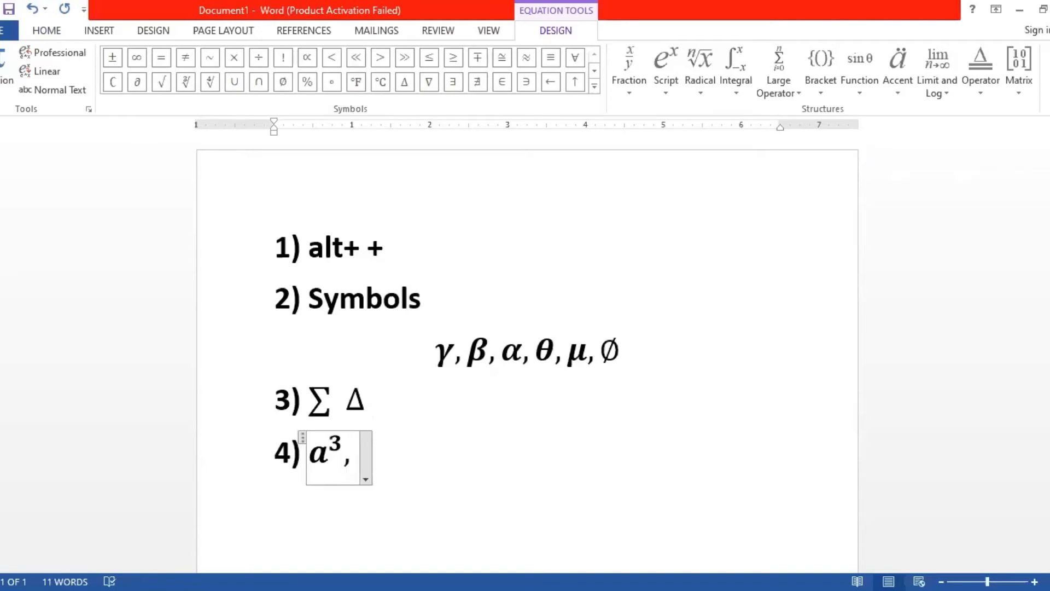
text(b_)
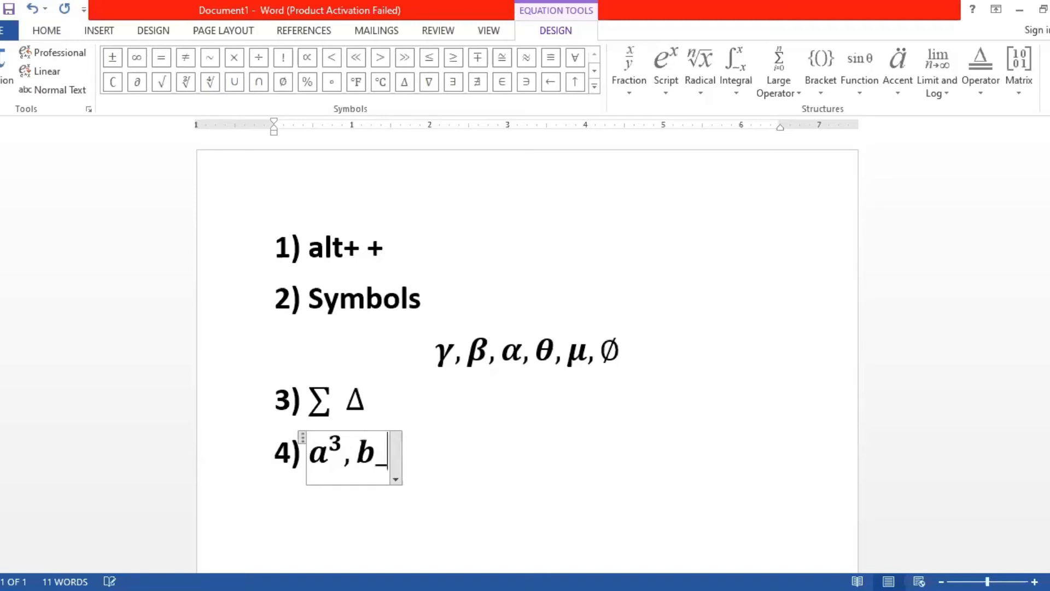
text(4)
key(space)
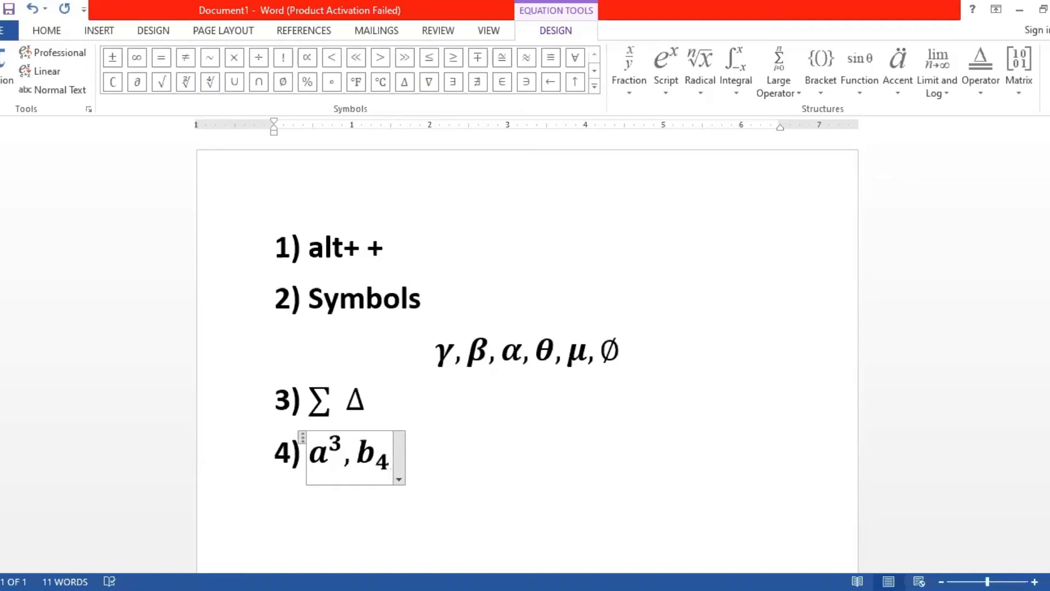
text(,)
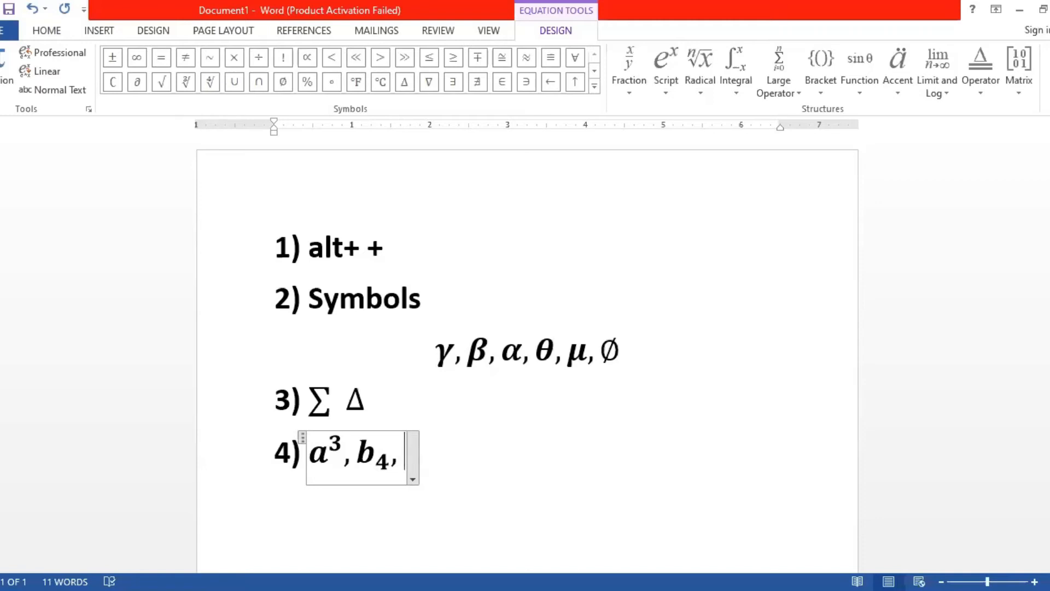
text(a)
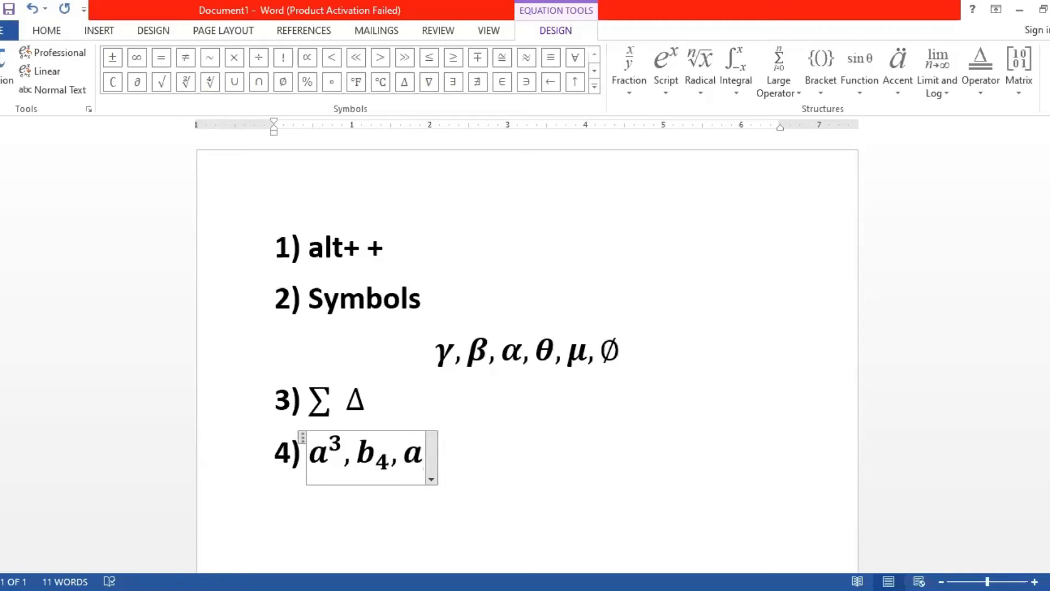
text('')
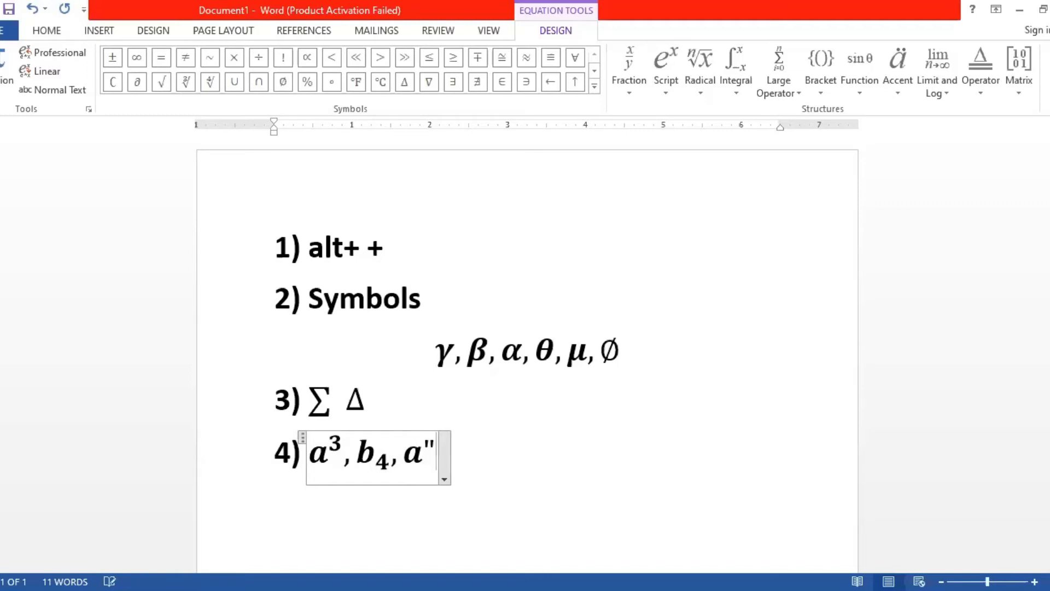
Step: Try to add a squared after the a'' term with the code a^2, and strip the ^2 to keep only the base letter a
text( a^2)
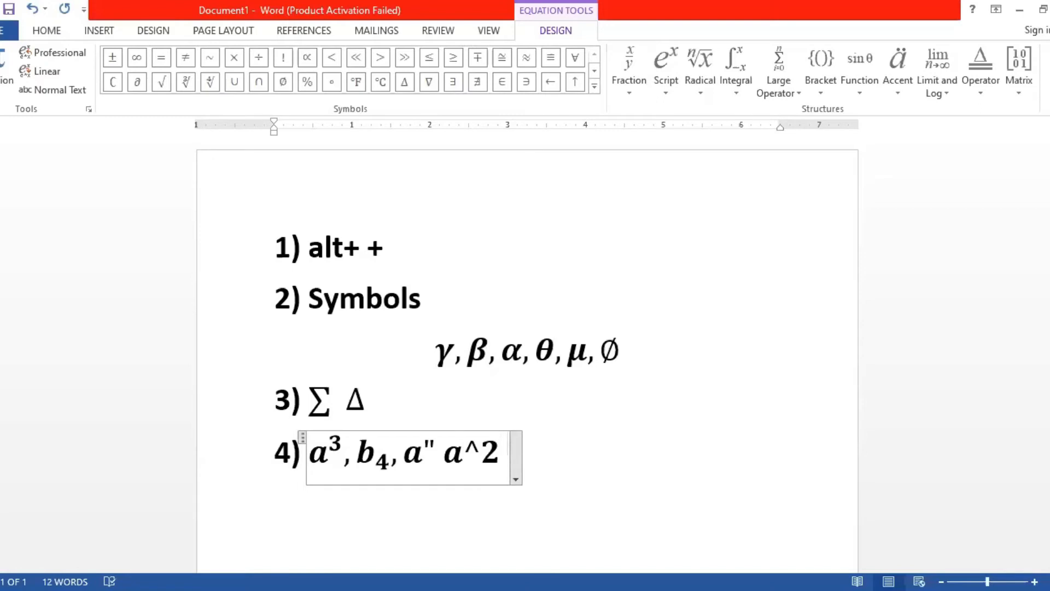
key(BackSpace)
key(BackSpace)
key(BackSpace)
key(BackSpace)
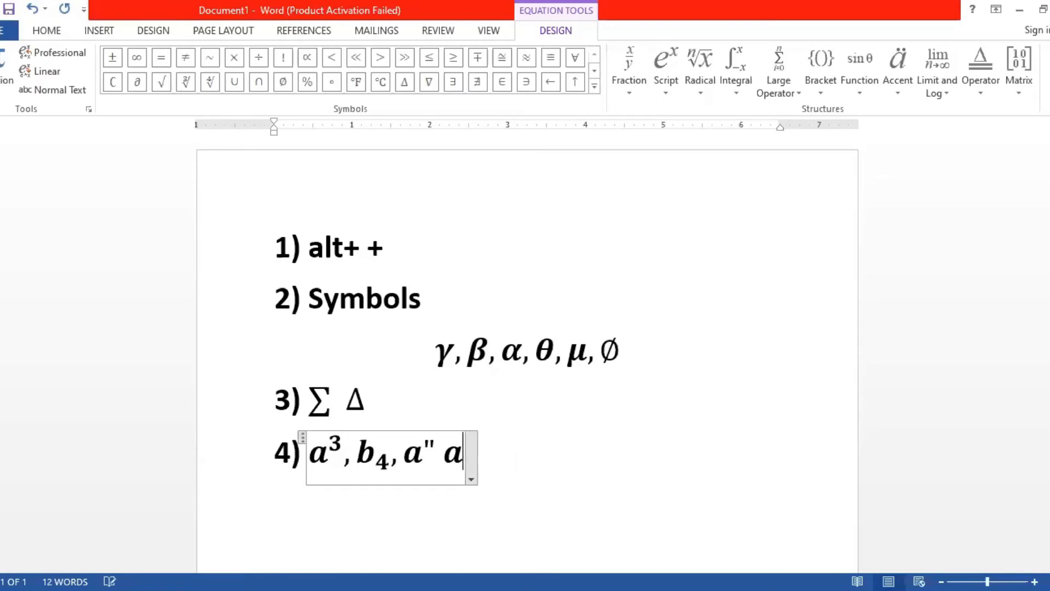
text(a^2)
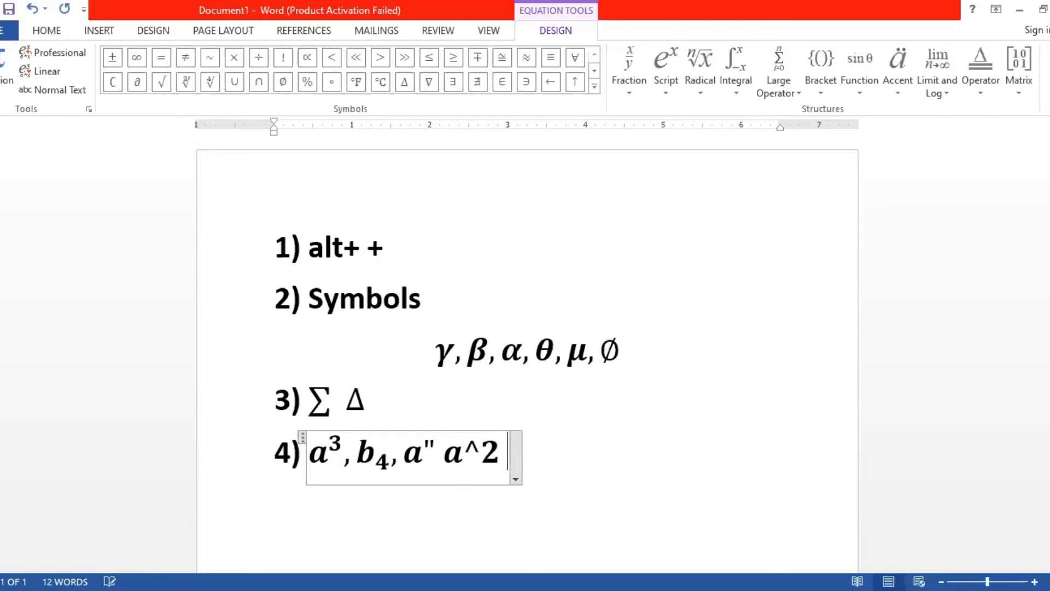
key(BackSpace)
key(BackSpace)
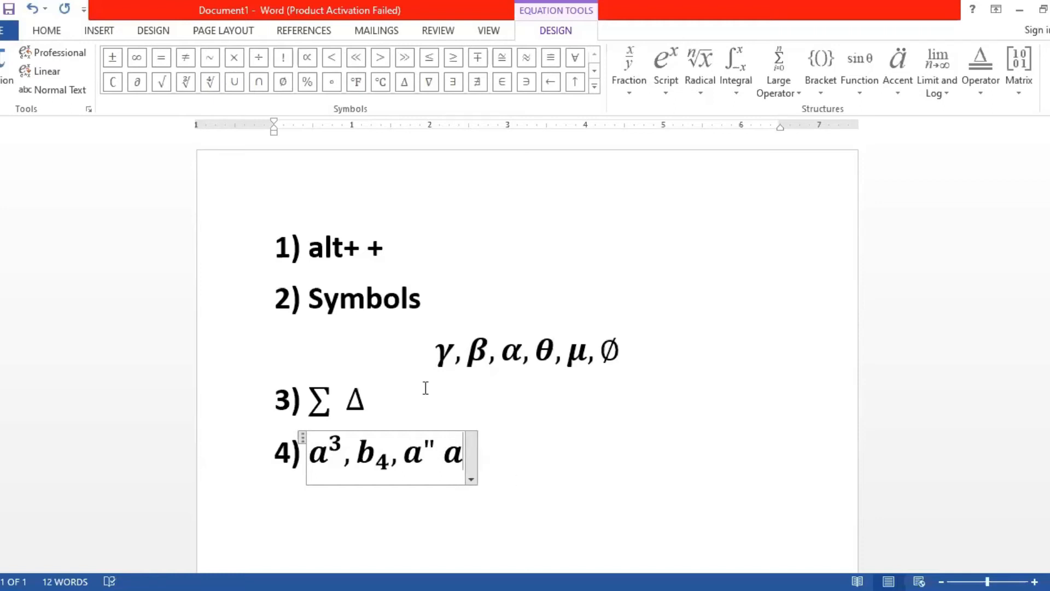
Step: Apply the Superscript structure to the last a on line 4), enter 2 as its exponent and leave the equation
drag(444, 458, 458, 462)
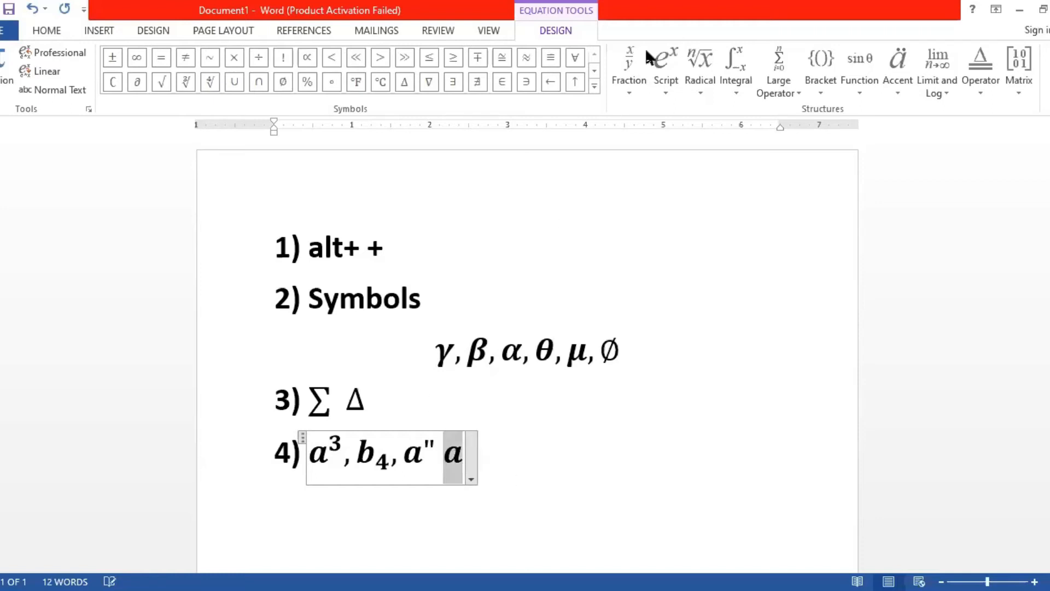
click(667, 60)
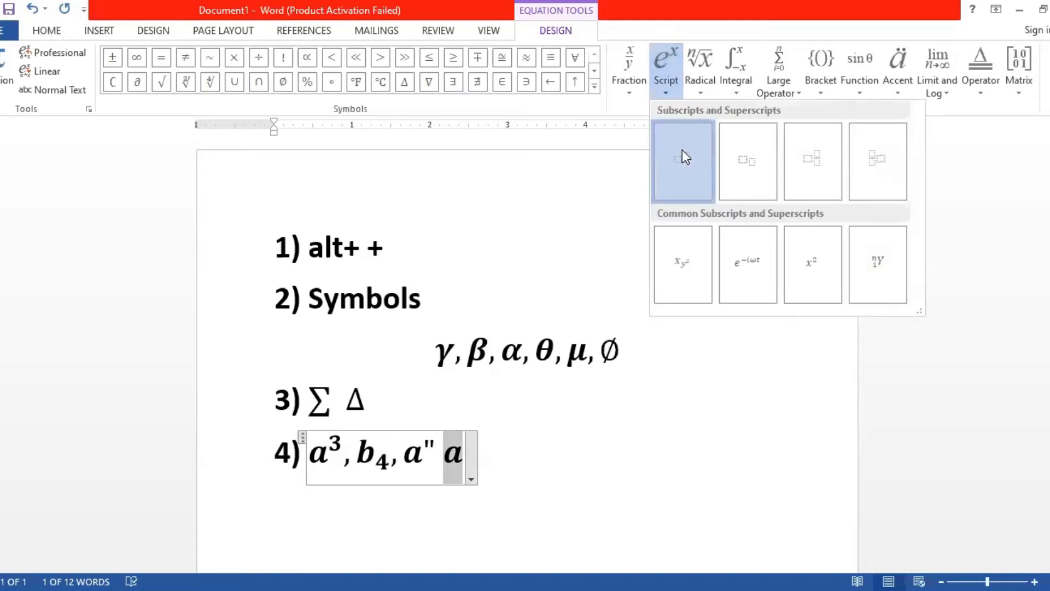
click(682, 150)
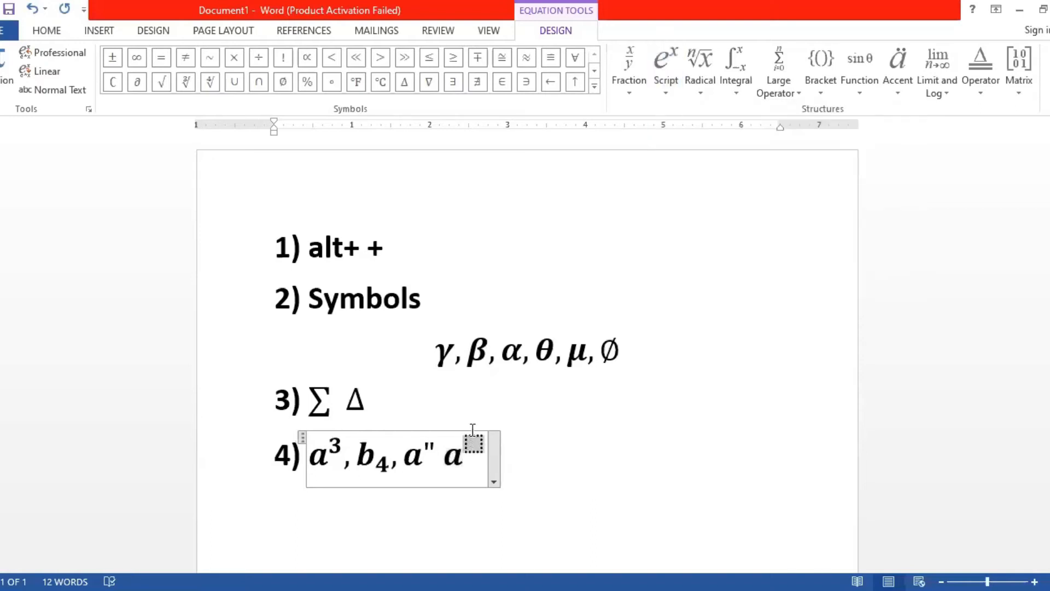
text(2)
click(638, 475)
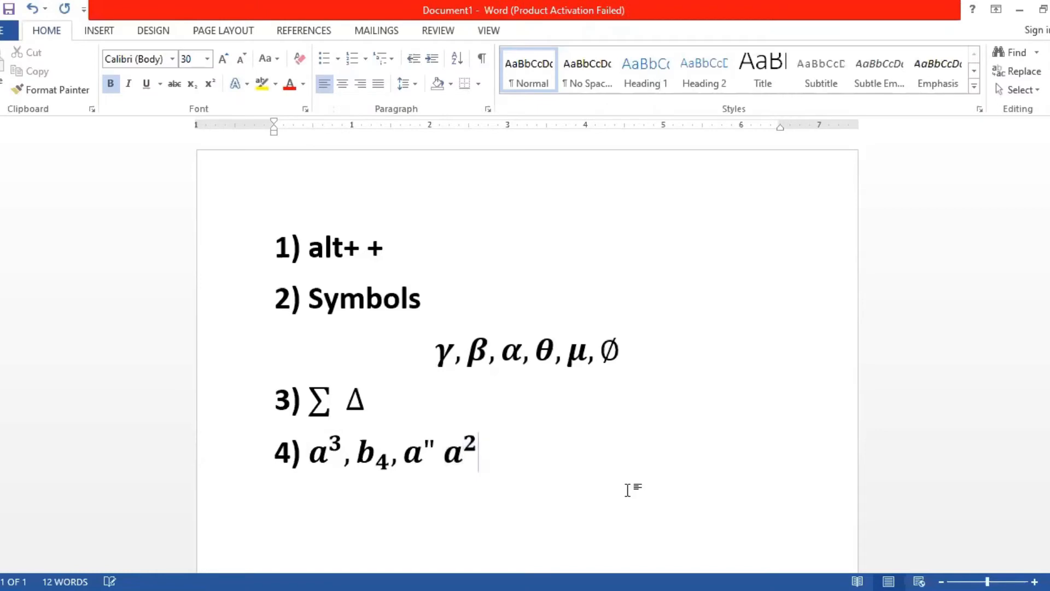
Step: Start a new line "5)" below line 4) and insert a blank equation after it
key(Return)
text(6))
key(BackSpace)
key(BackSpace)
text(5))
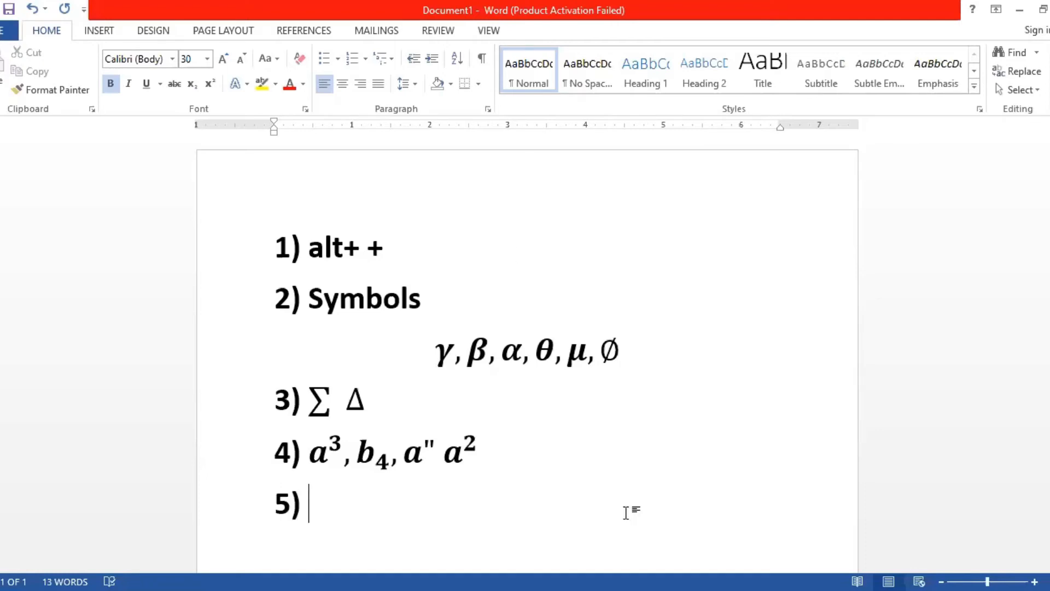
key(alt+equal)
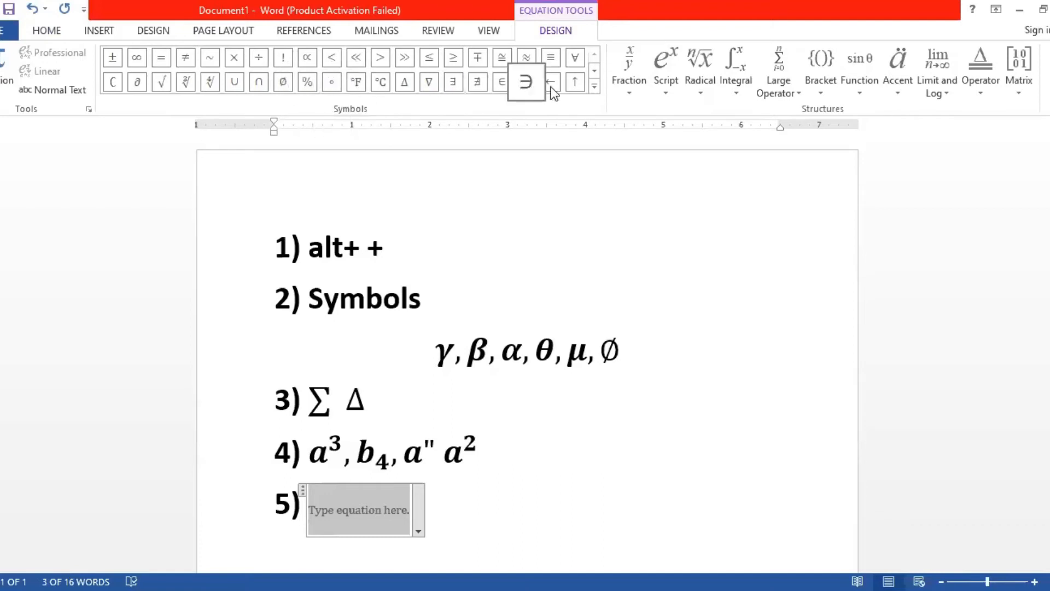
Step: Examine the Operators, Negated Relations and Geometry sets in the equation symbol gallery
click(595, 85)
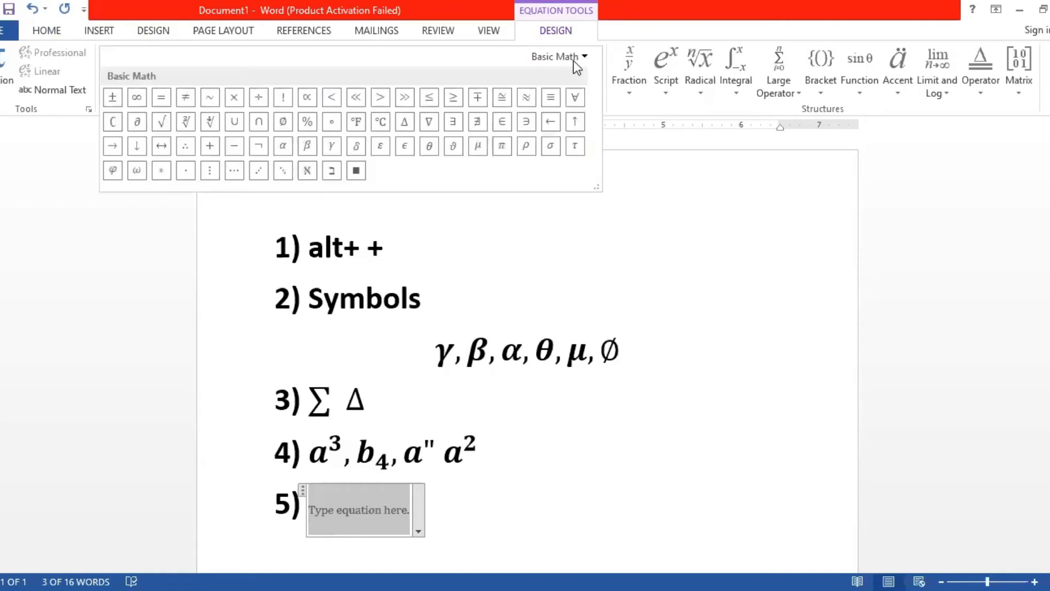
click(574, 59)
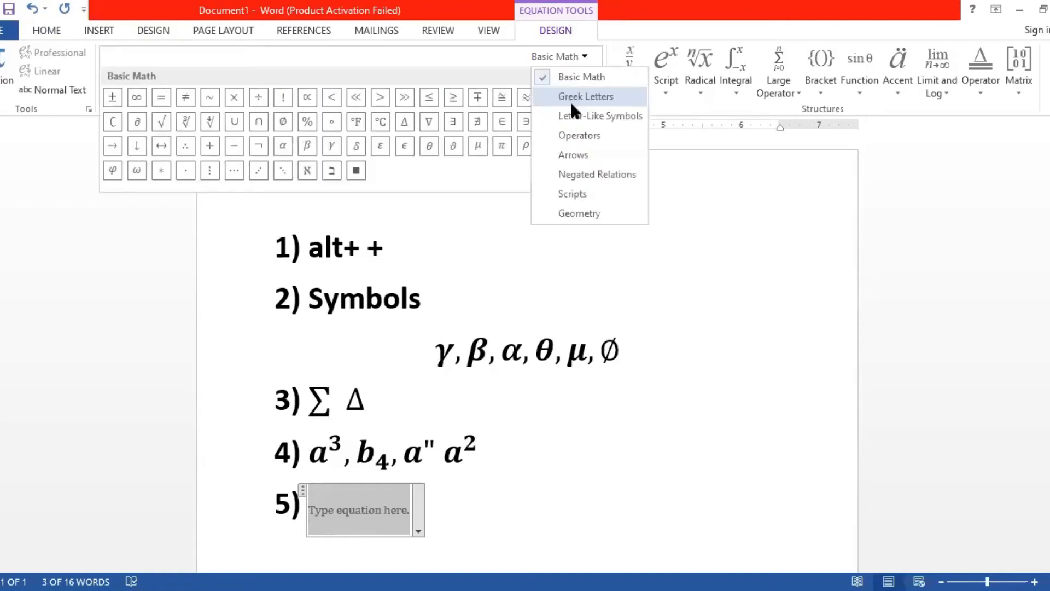
click(579, 135)
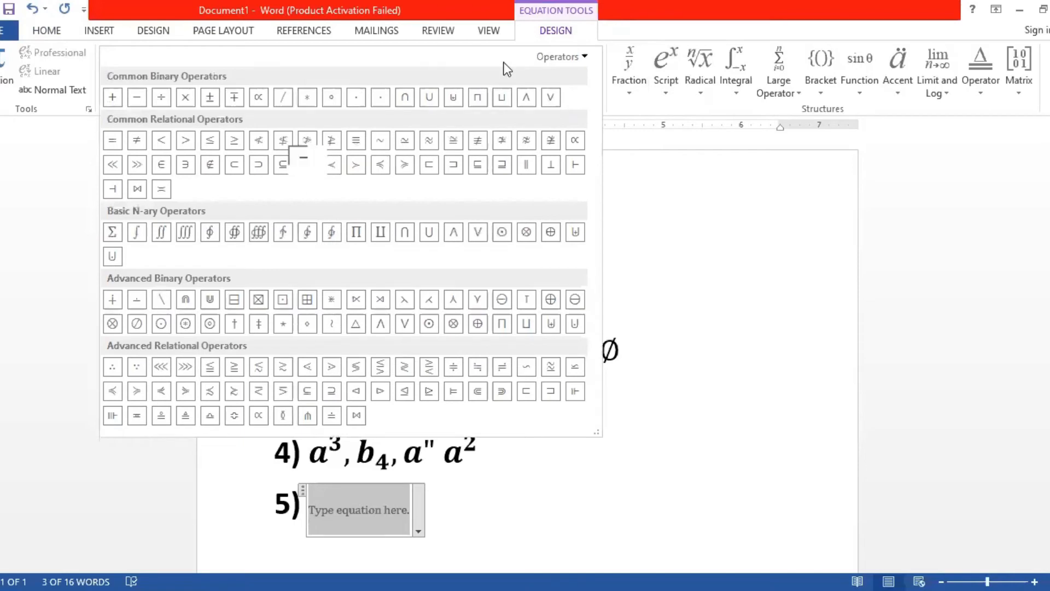
click(557, 58)
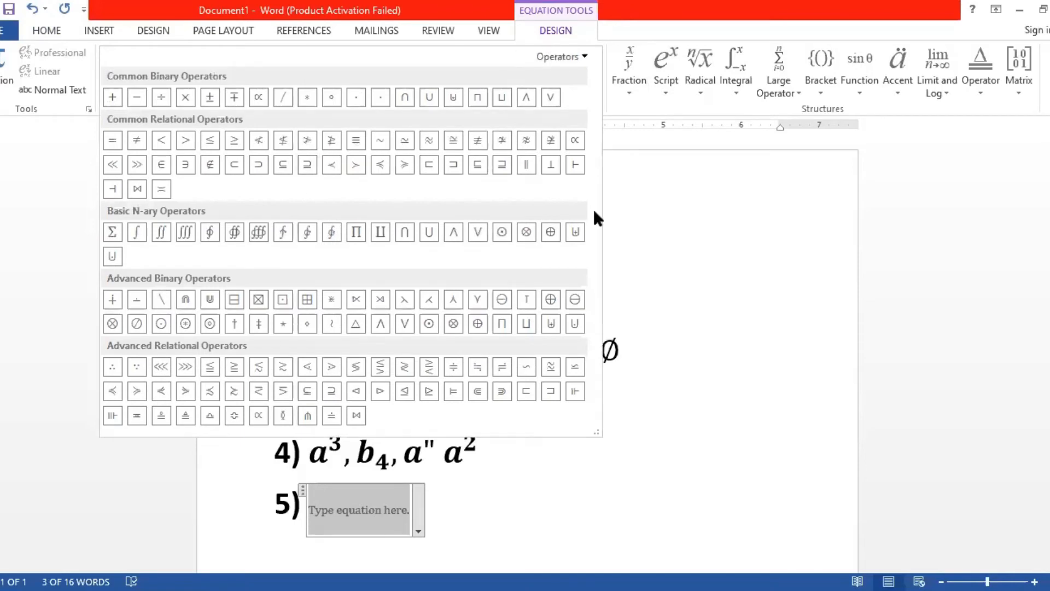
click(602, 174)
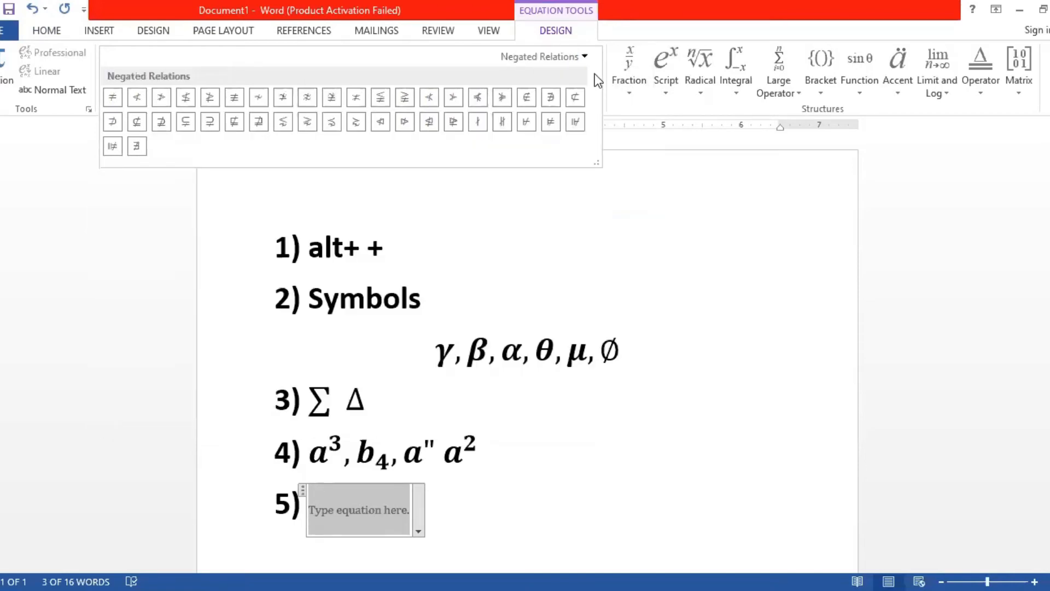
click(584, 57)
click(547, 214)
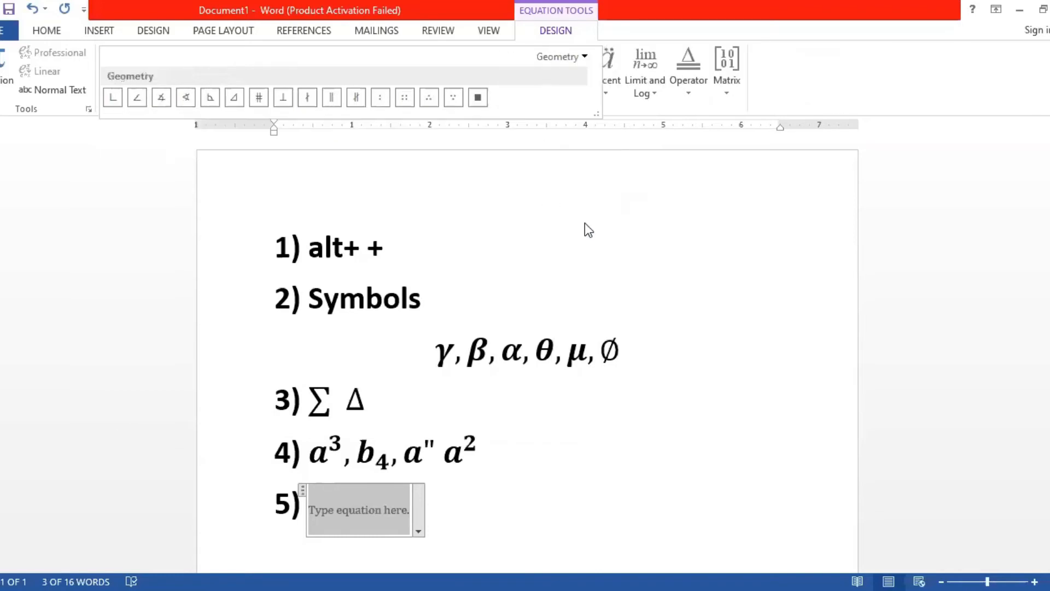
key(Escape)
Step: Enter the code \matrix in the blank equation on line 5) and convert it to its symbol
scroll(574, 192, down, 1)
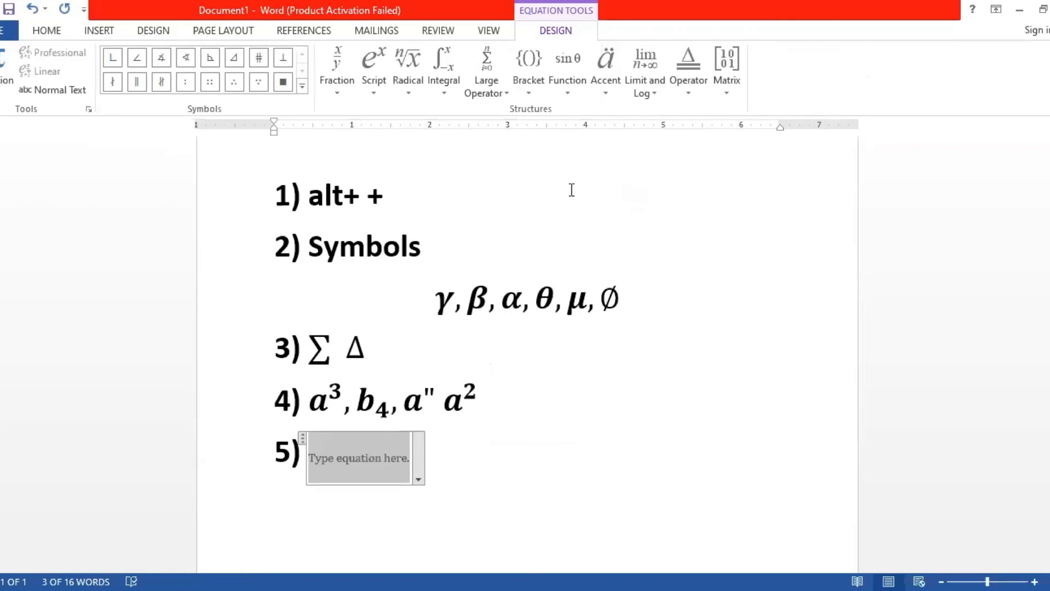
scroll(571, 190, down, 2)
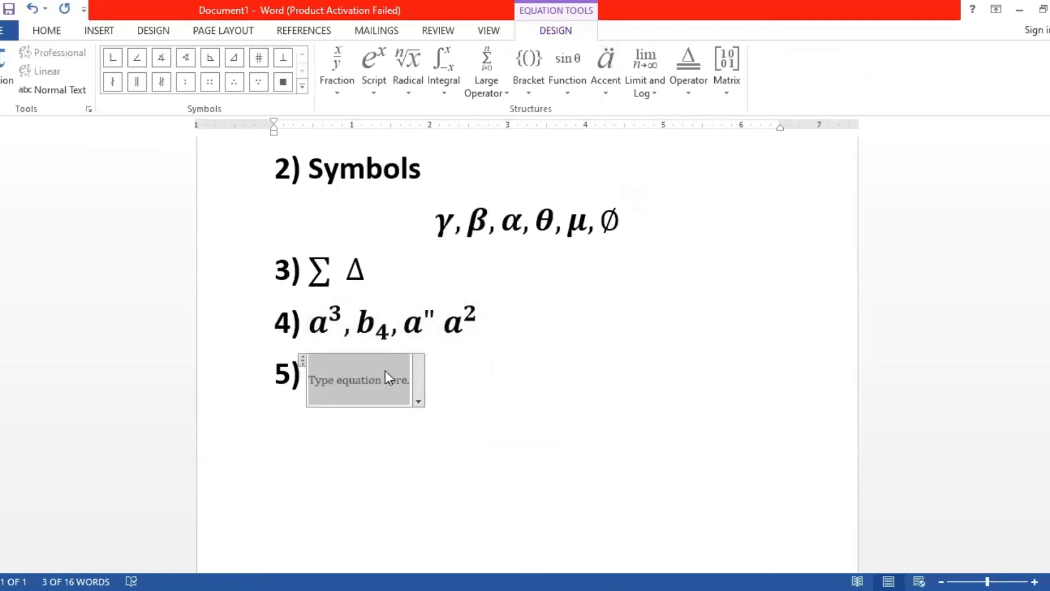
text(\)
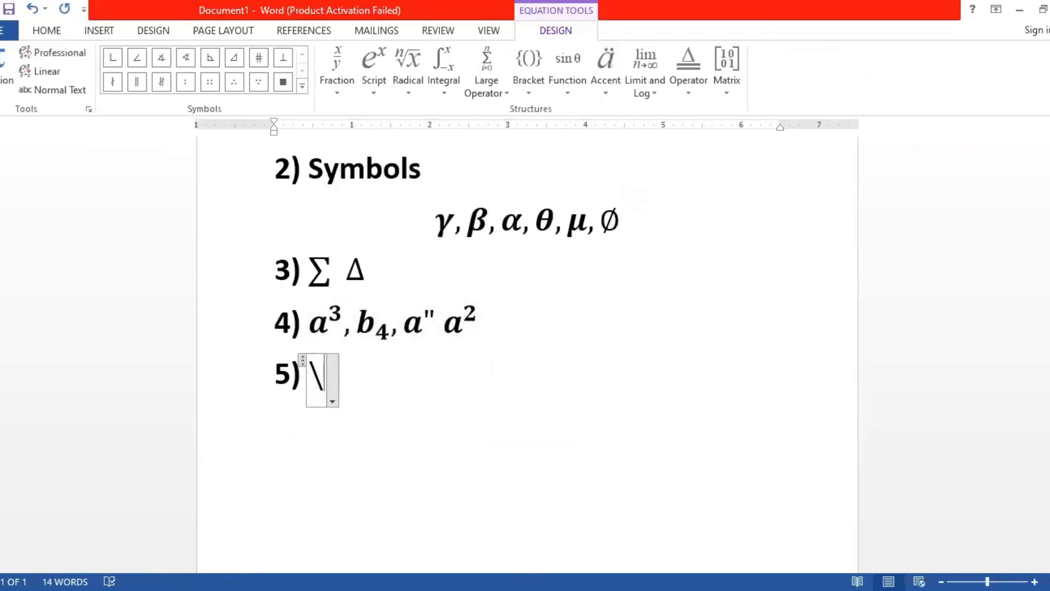
text(matri)
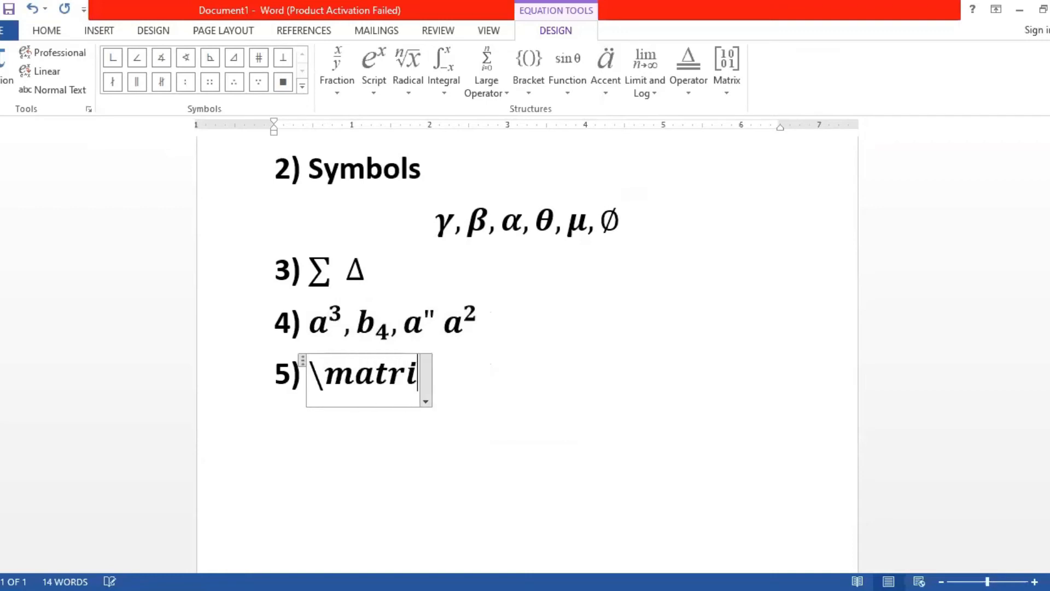
text(x)
key(space)
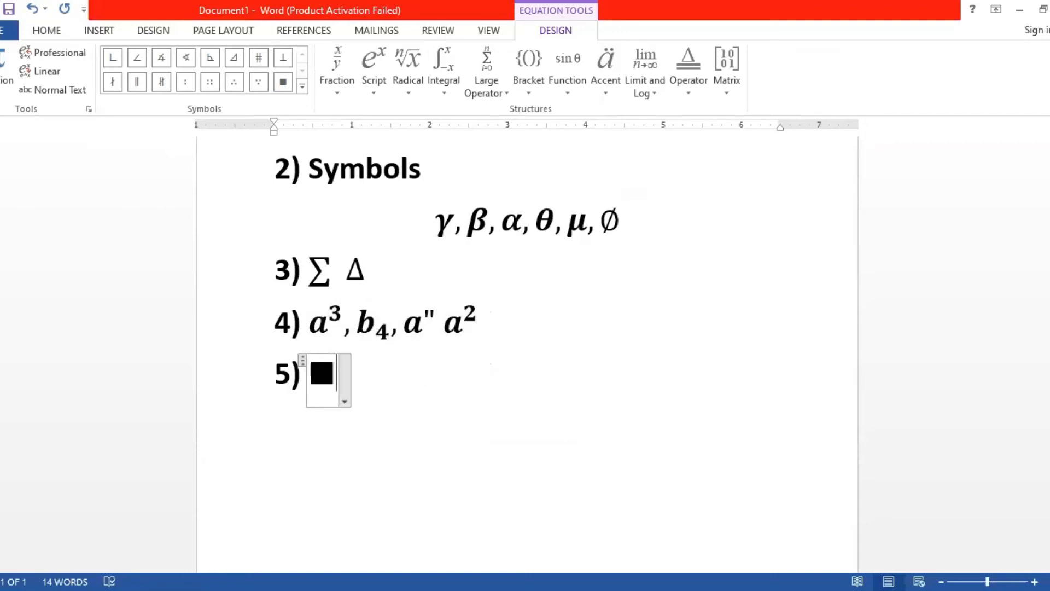
Step: Try an empty 1×2 matrix on line 5) in place of the black square, and remove it
key(Left)
click(326, 368)
click(720, 64)
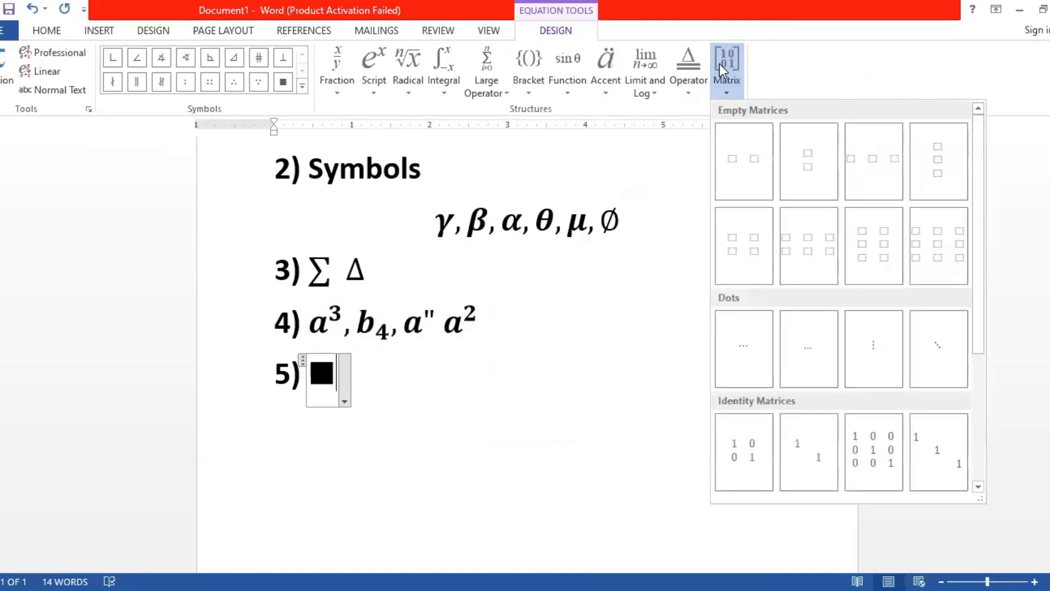
click(744, 162)
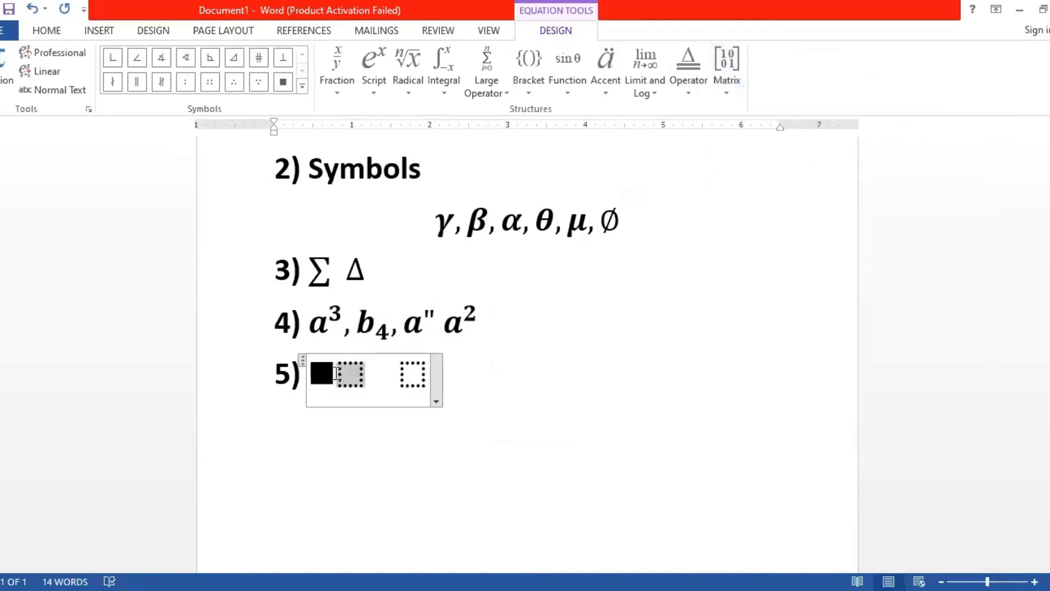
key(BackSpace)
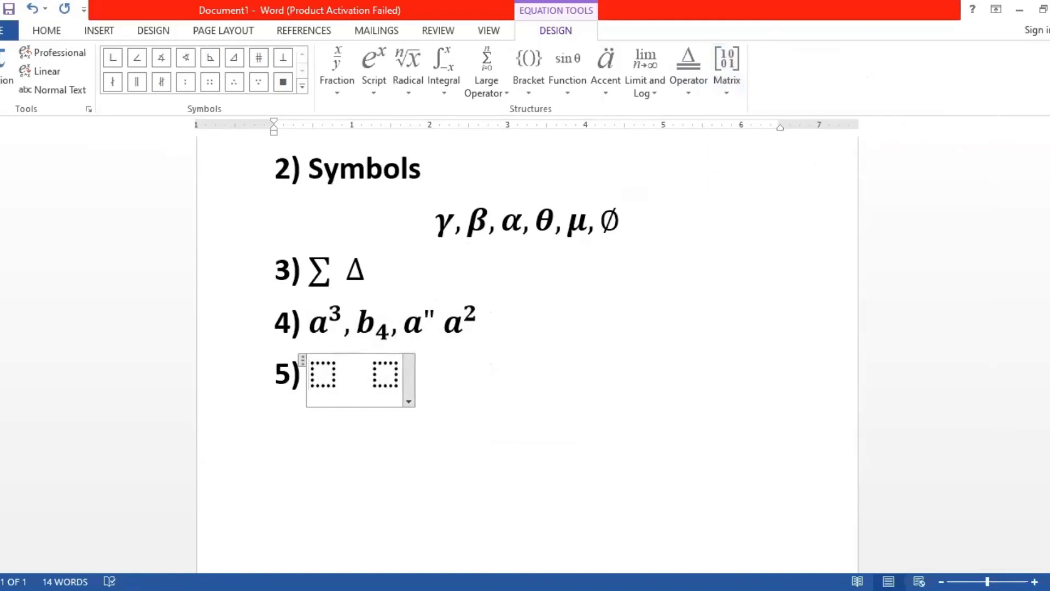
click(336, 374)
key(BackSpace)
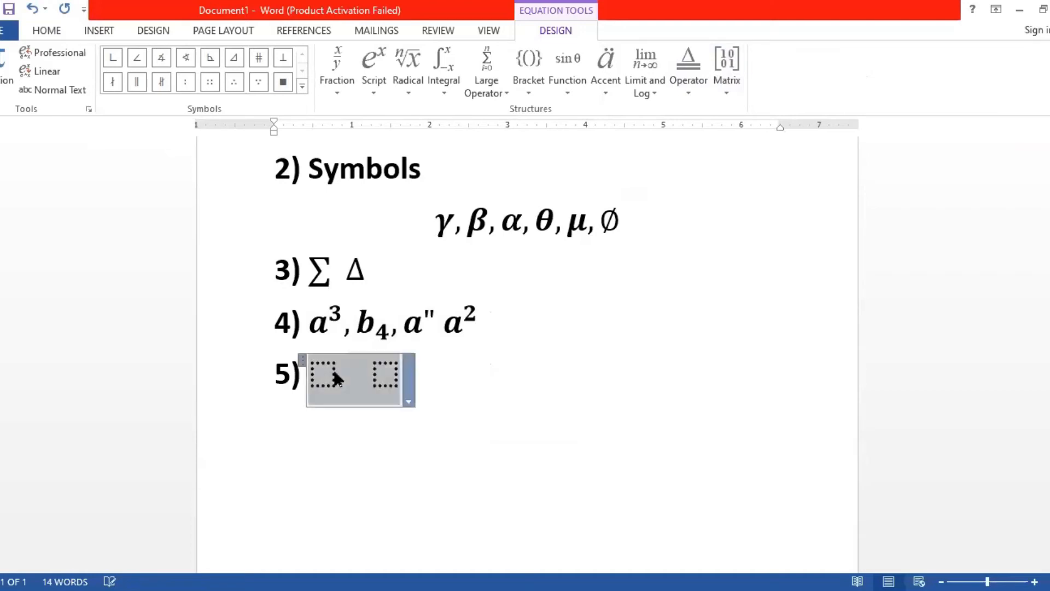
key(BackSpace)
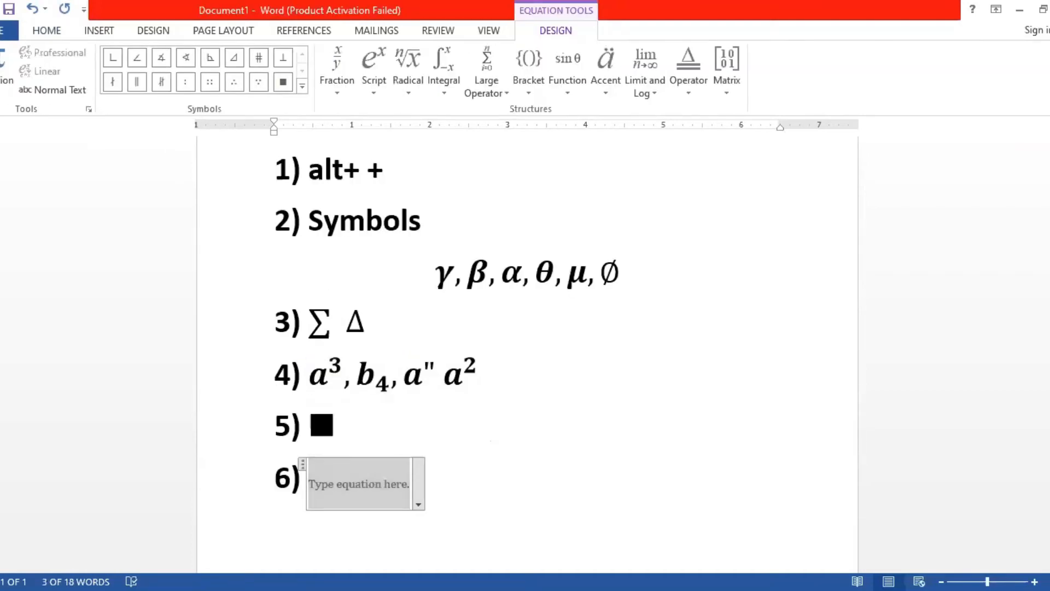
Step: Add square brackets to the equation on line 6), place an empty 2×2 matrix inside and stretch the brackets around it
text([])
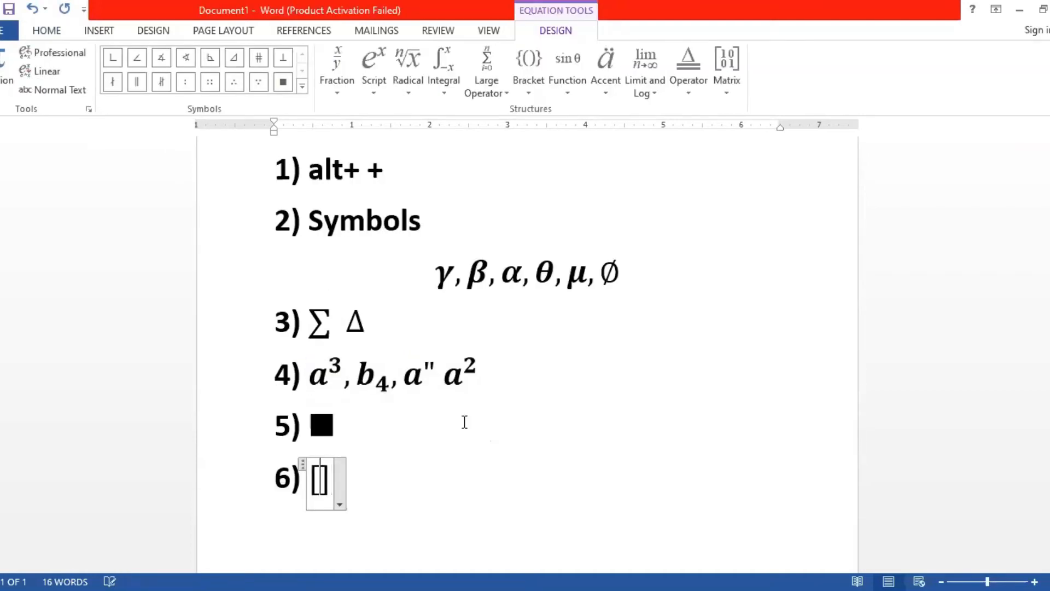
click(739, 65)
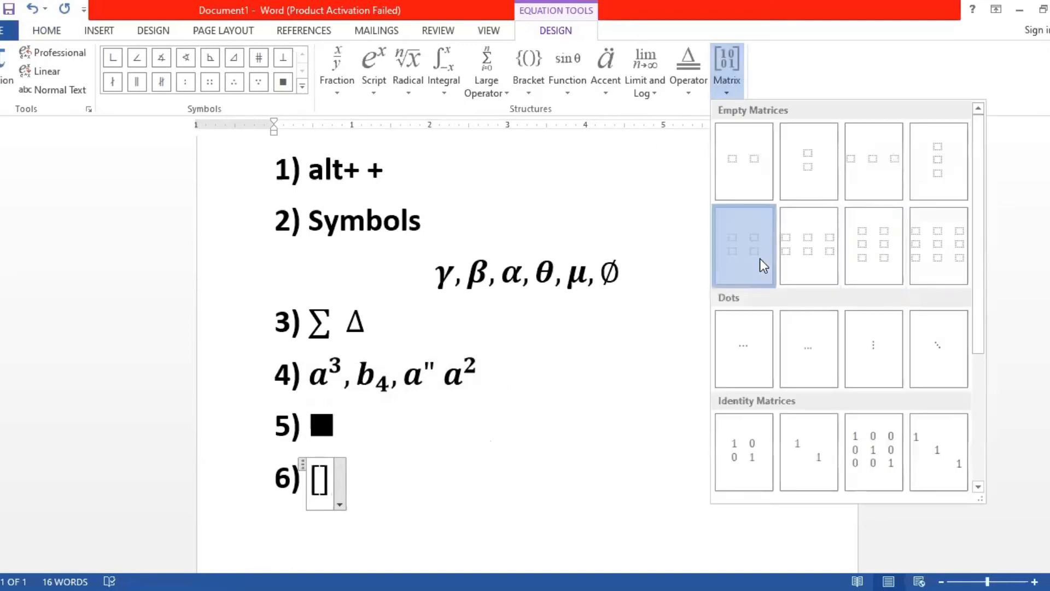
click(759, 258)
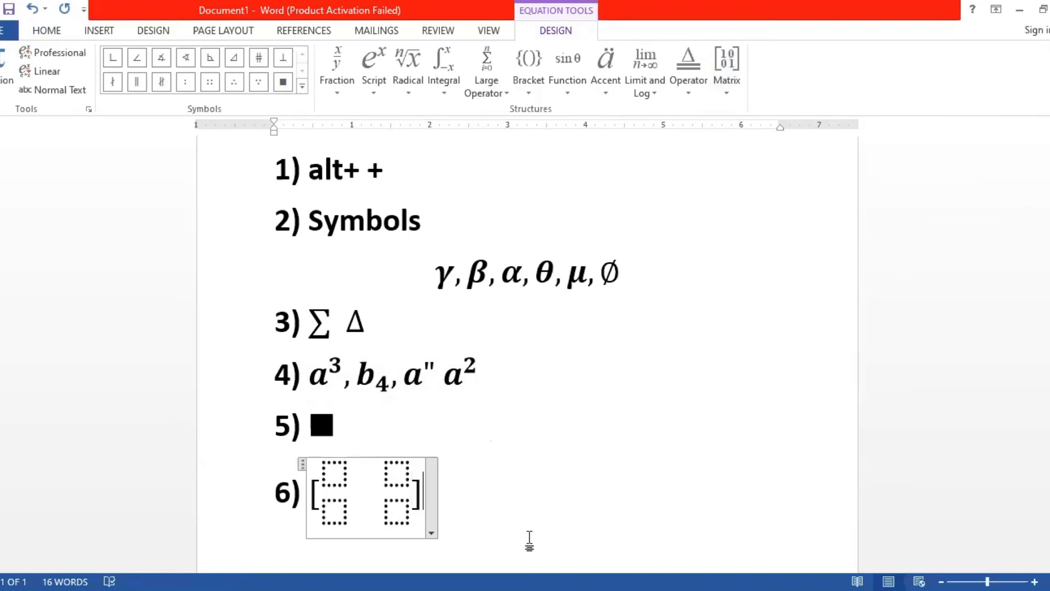
key(Right)
key(space)
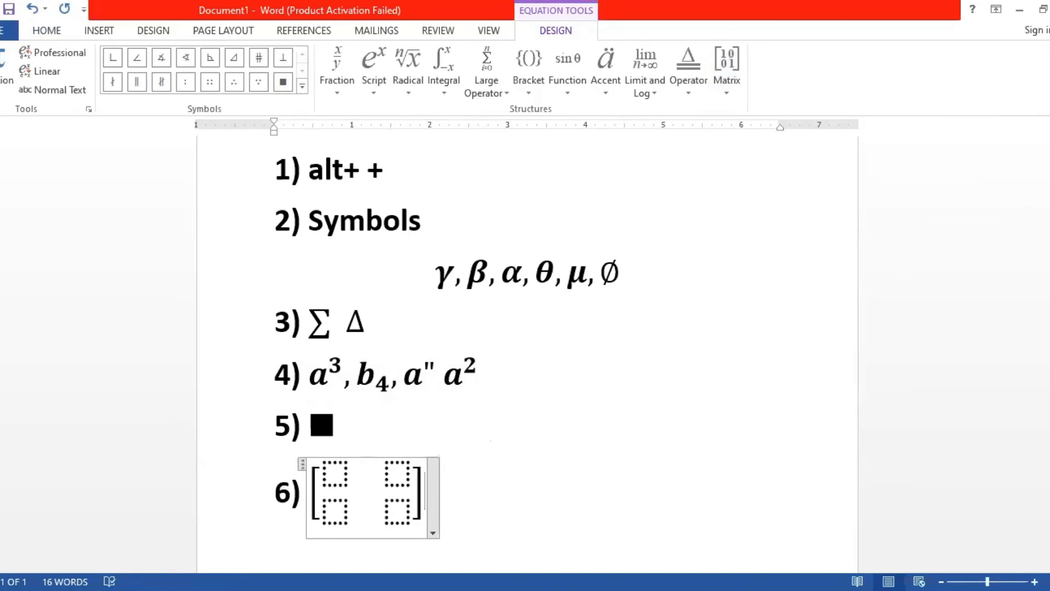
Step: Fill the first row of the bracketed 2×2 matrix with 1 and 3
key(Left)
key(Left)
key(Left)
key(Left)
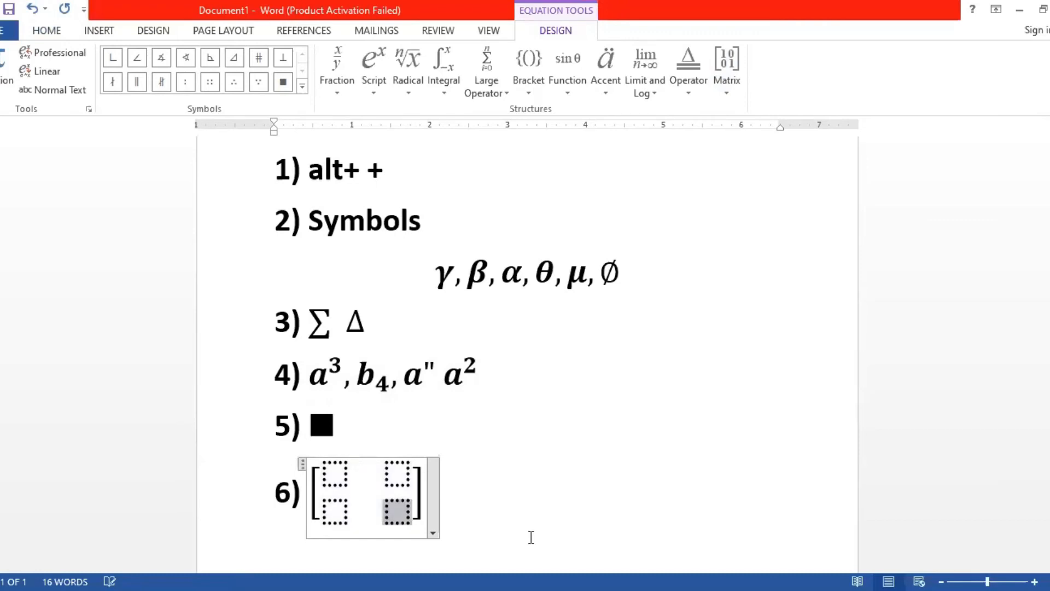
key(Left)
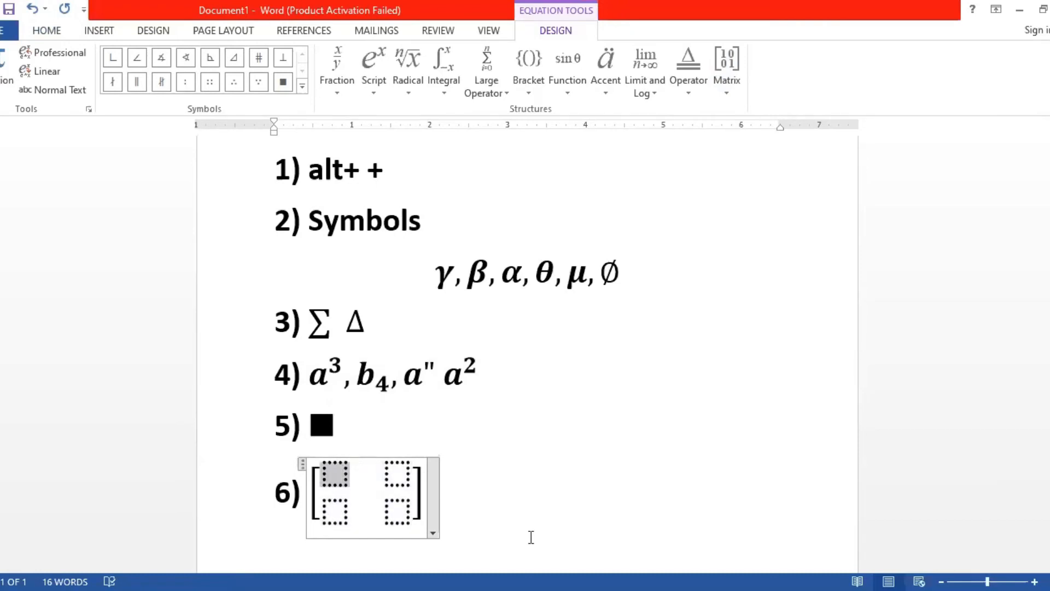
text(1)
key(Right)
text(3)
key(Down)
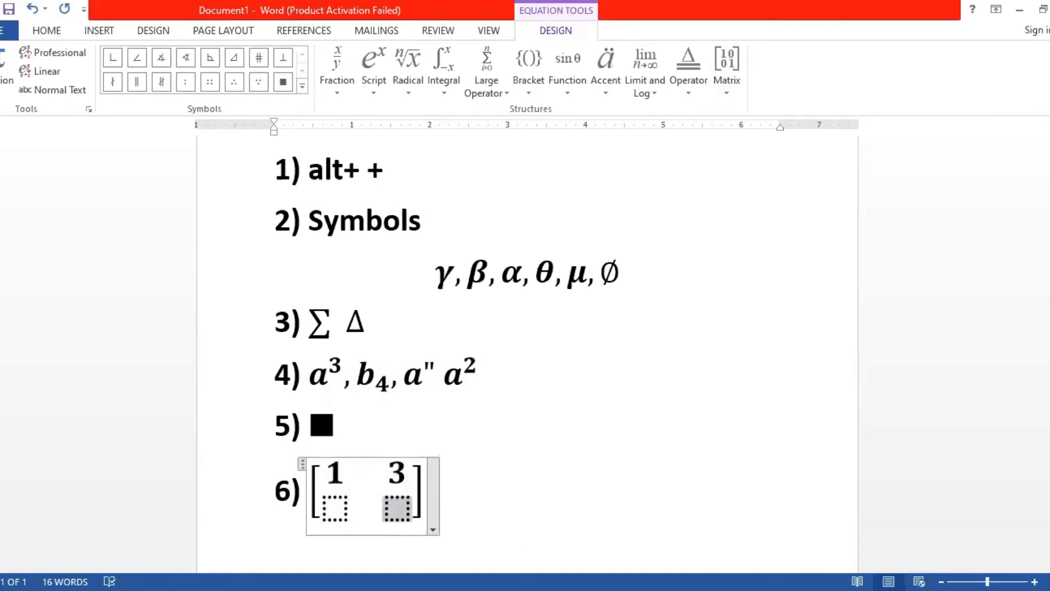
Step: Fill the second row of the matrix with 9 in the first column and 6 in the second
text(6)
key(Right)
key(Right)
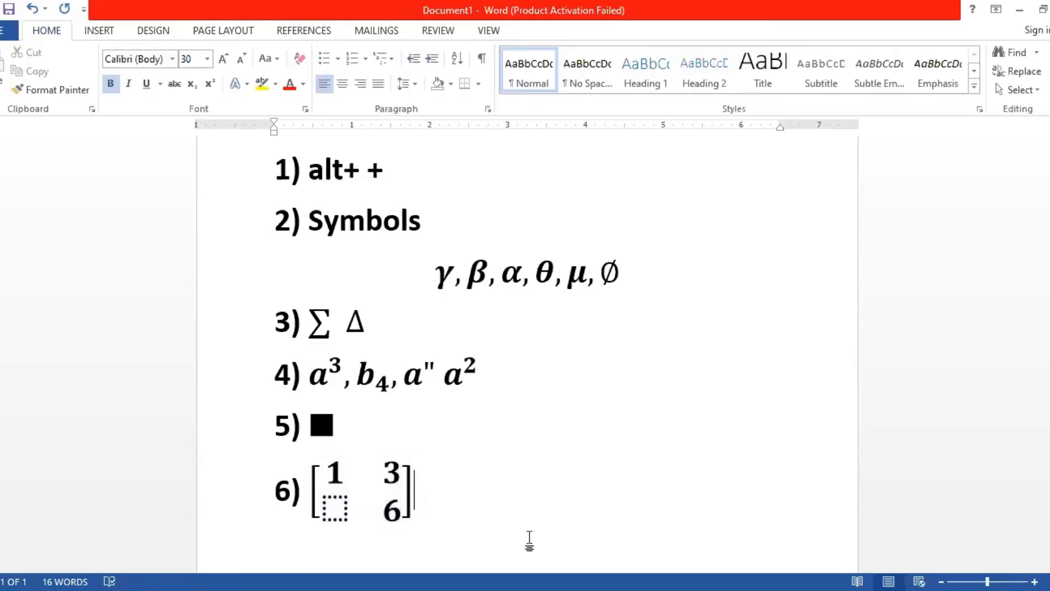
key(Left)
key(Left)
key(Left)
key(Left)
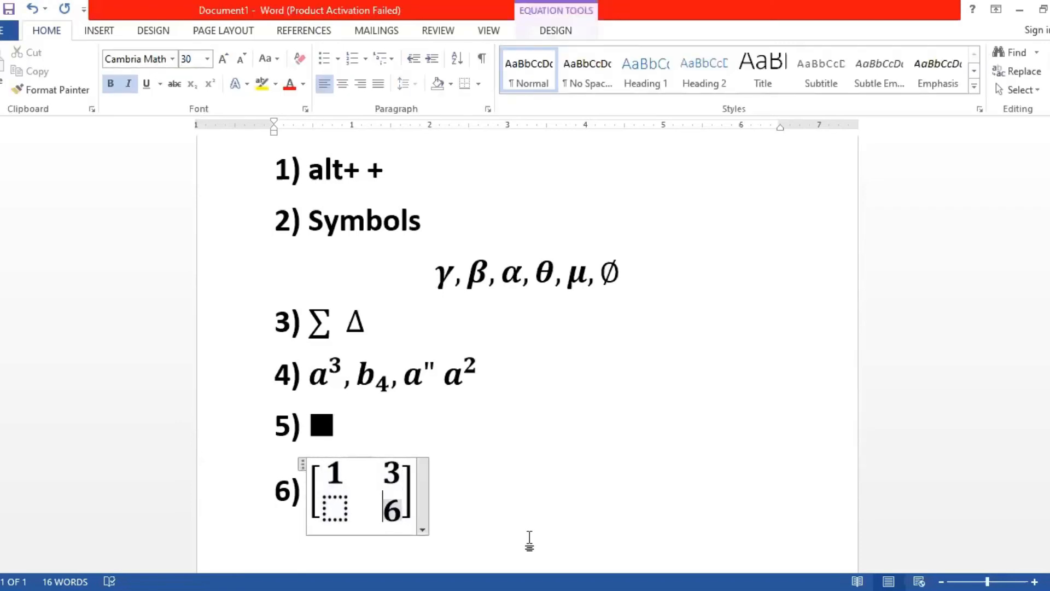
text(9)
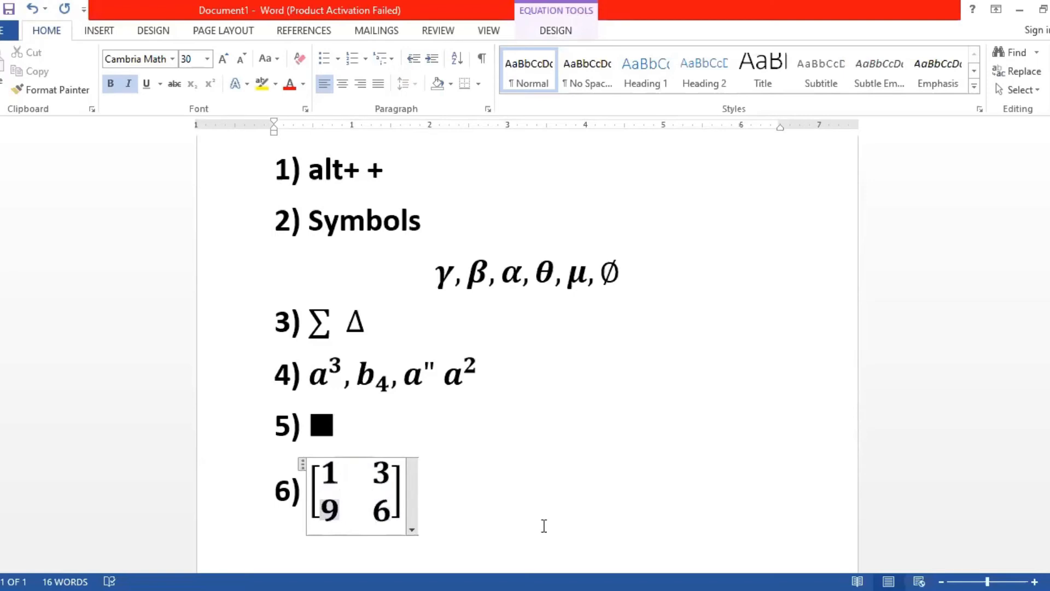
Step: Start a new line "7)" below the matrix and insert a blank equation after it
click(552, 510)
key(Return)
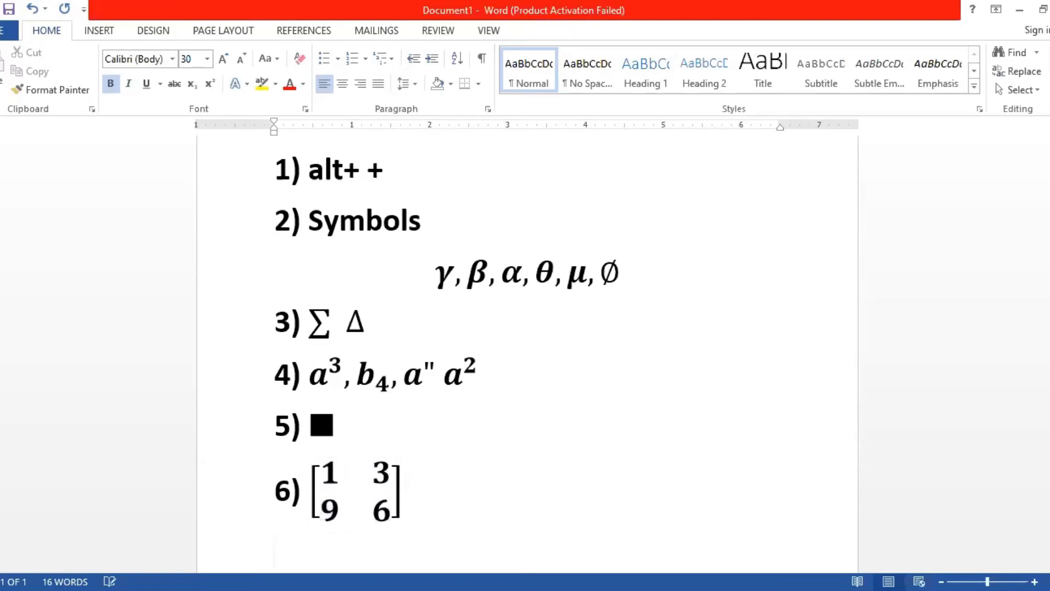
scroll(530, 506, down, 2)
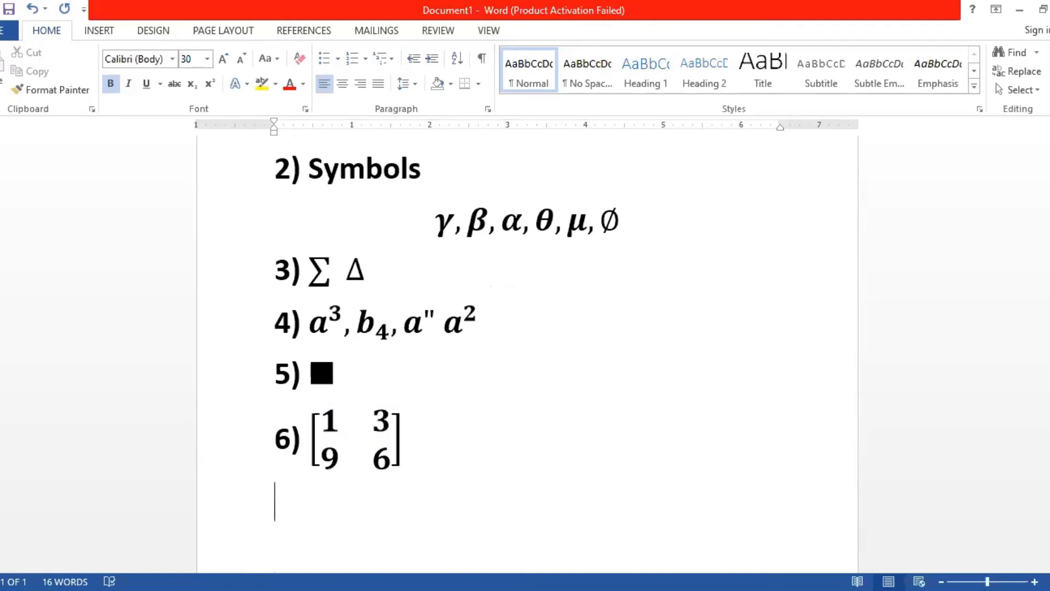
text(7))
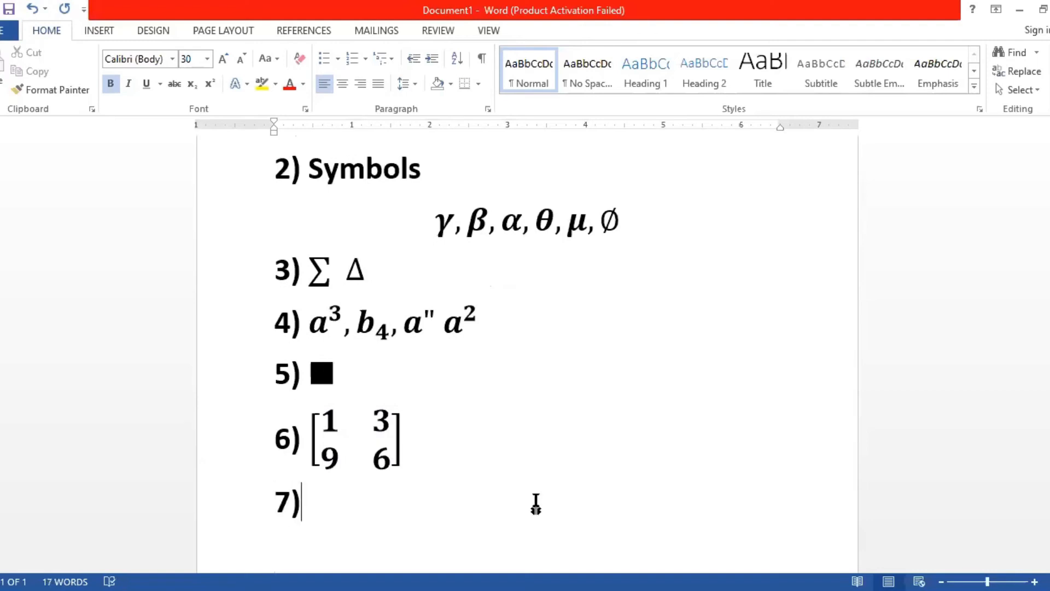
key(alt+equal)
text(si)
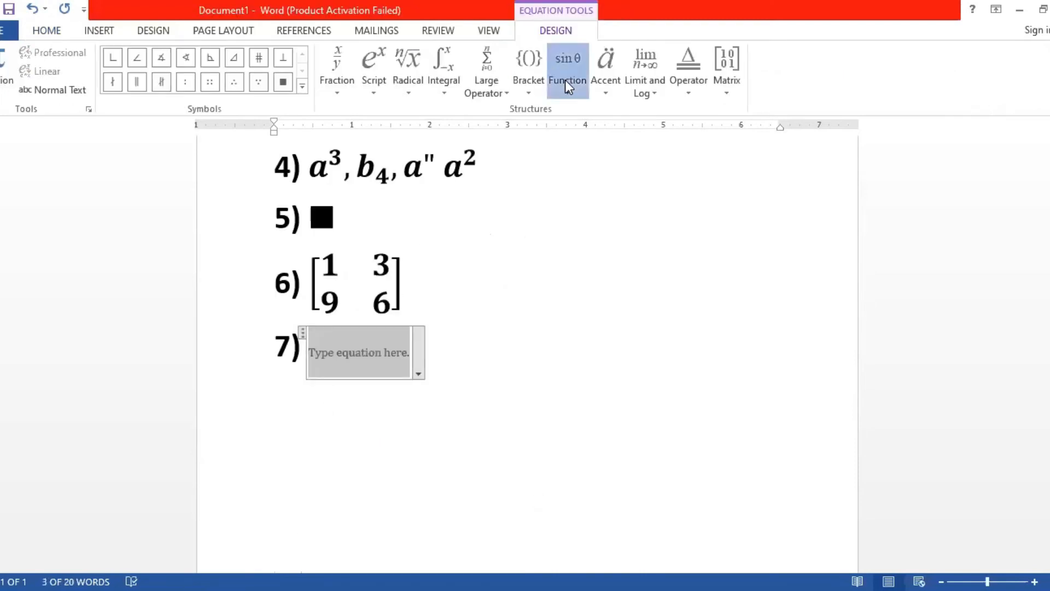
Step: Insert the sine function structure in the equation on line 7) and give it θ as argument with the code \theta
click(566, 79)
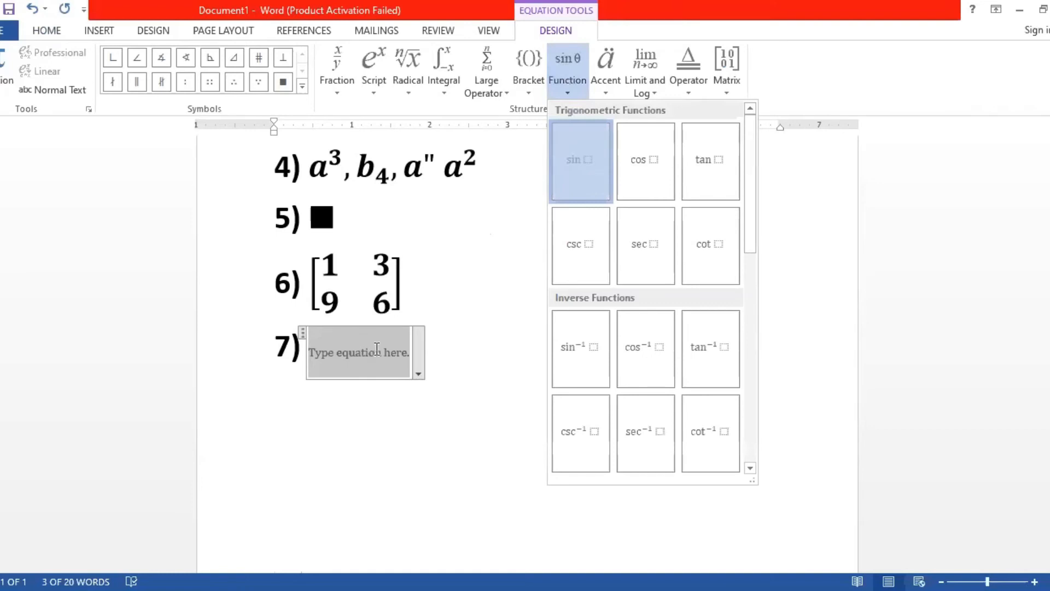
click(590, 176)
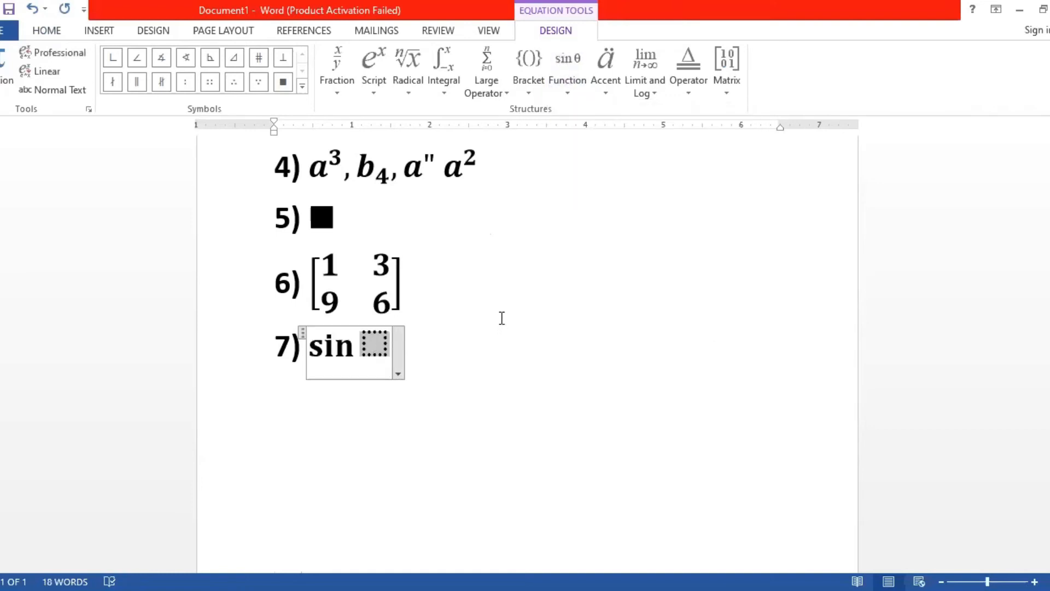
text(\theta)
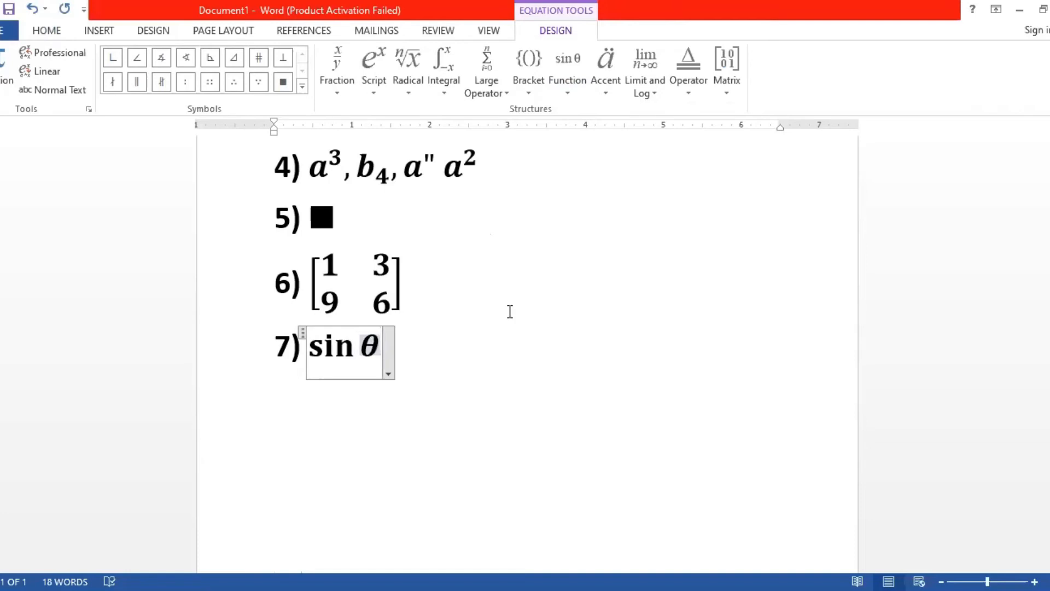
key(Right)
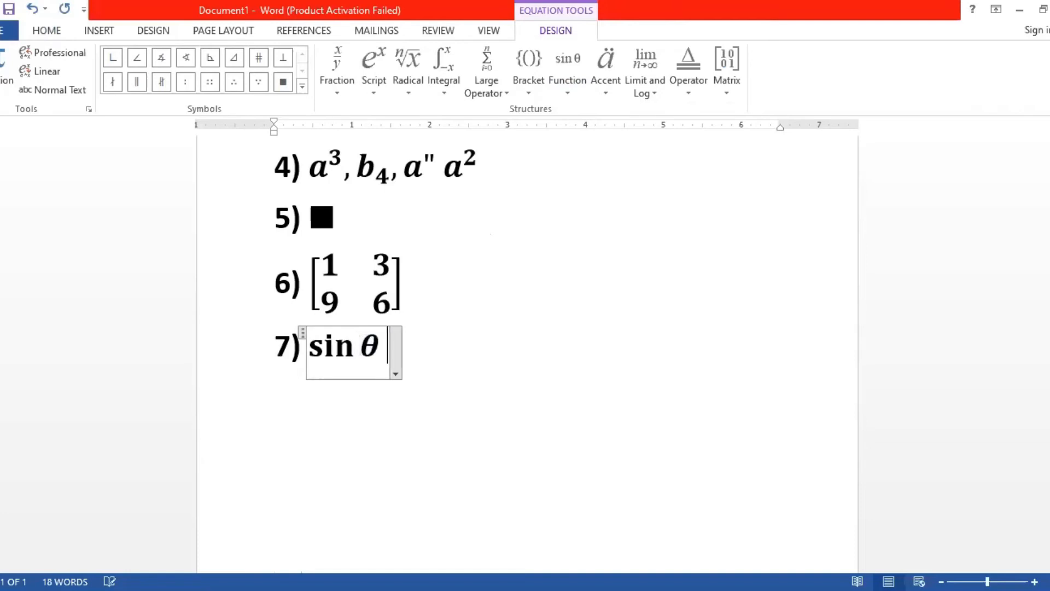
Step: Append + sin θ to the equation on line 7), writing sin as plain letters and θ with its code
text(+ s)
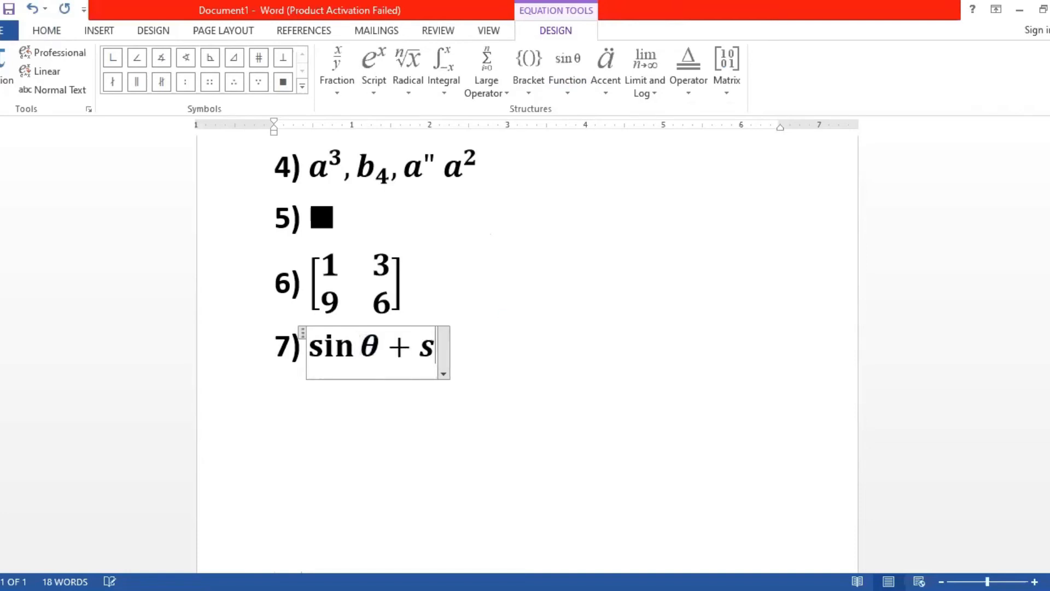
text(in )
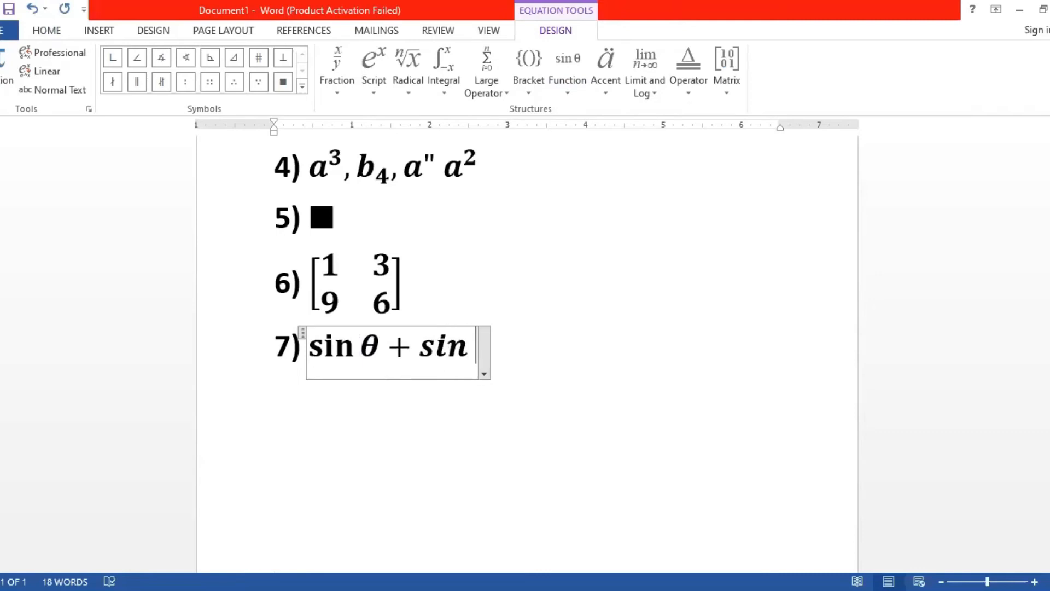
text(\)
text(eta)
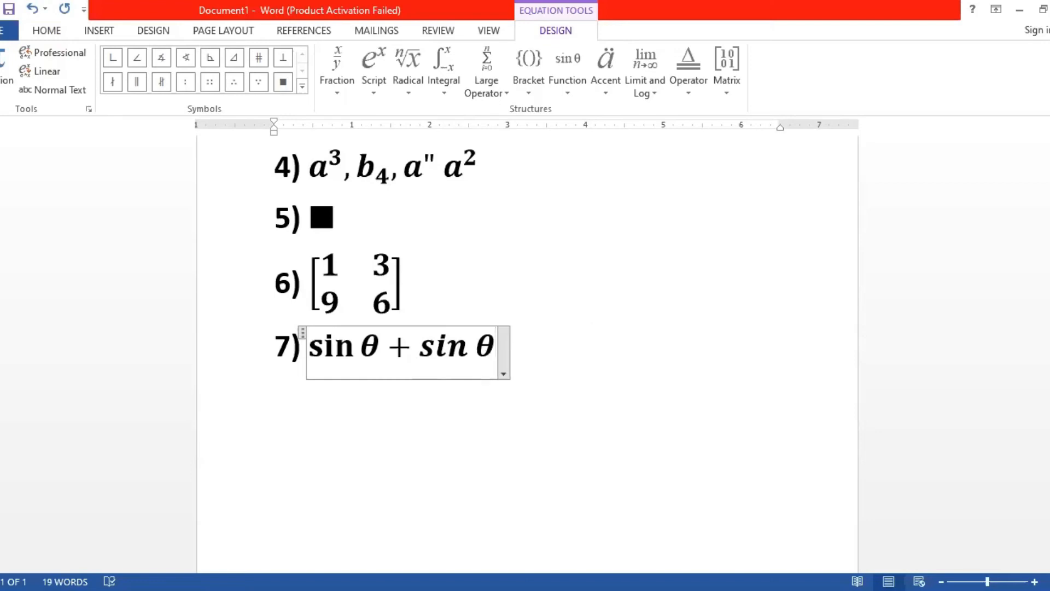
Step: Replace the second term sin θ in the equation on line 7) with cos θ, writing θ with the code \theta
key(BackSpace)
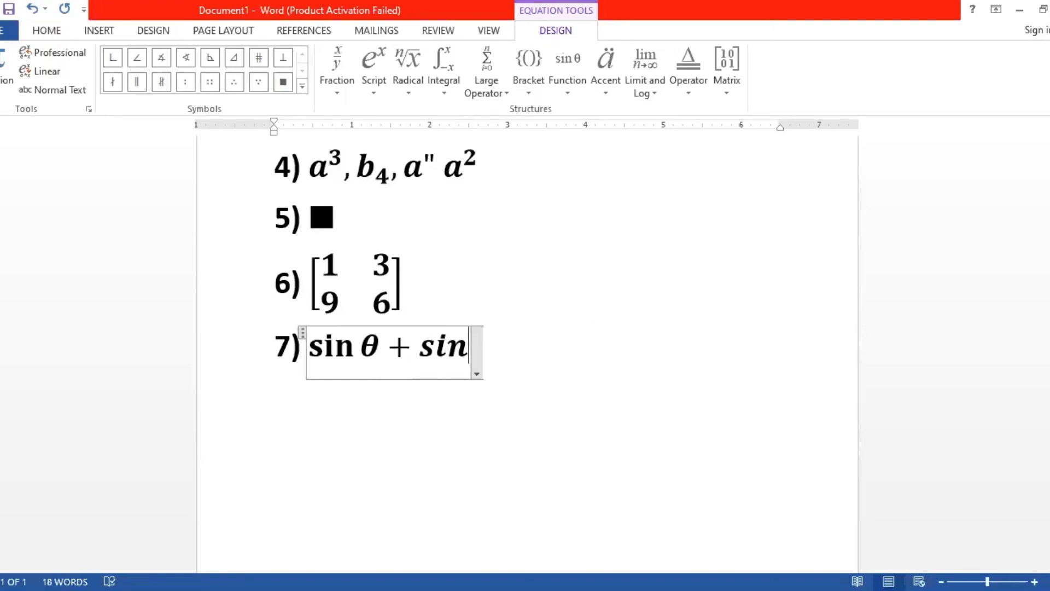
key(BackSpace)
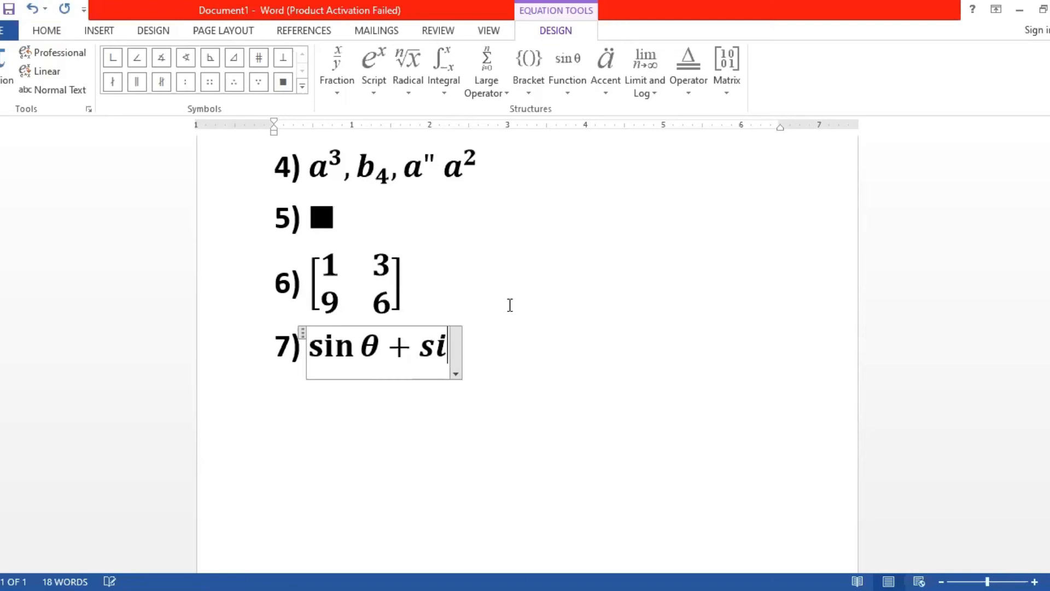
key(BackSpace)
key(BackSpace)
text(c)
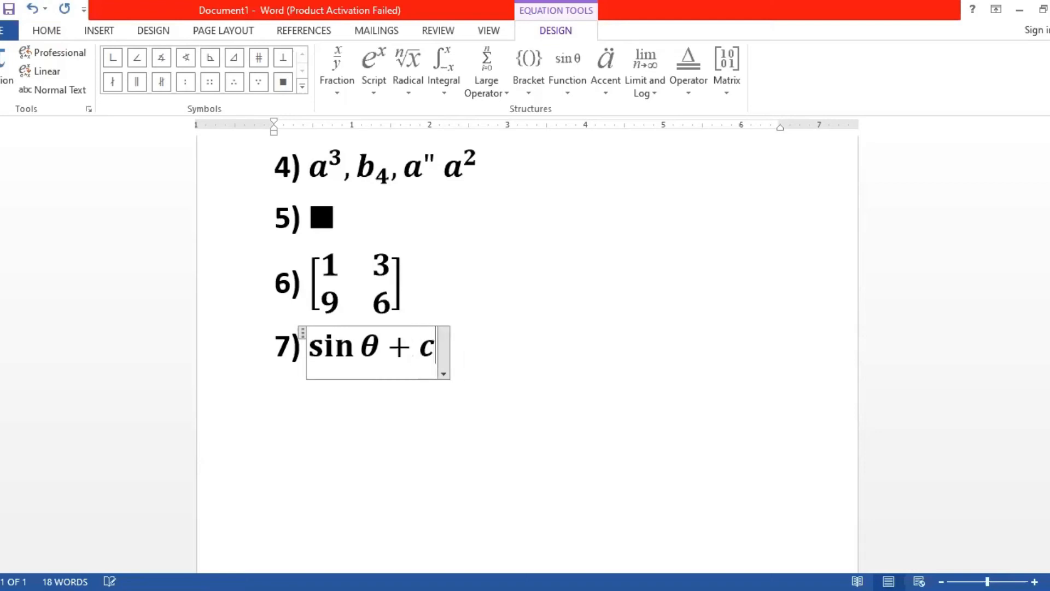
text(os\)
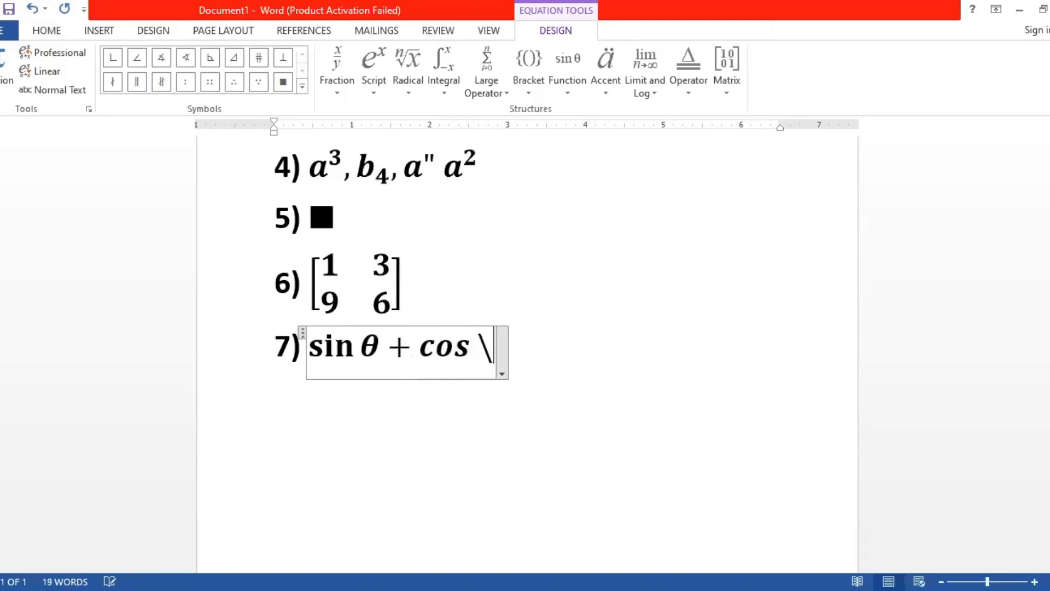
text(theta)
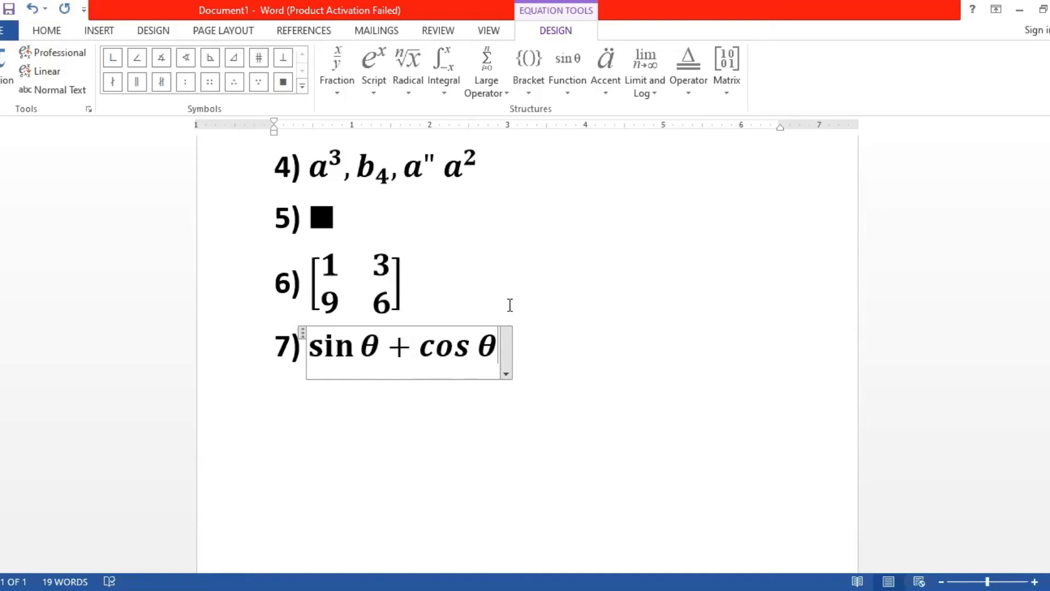
key(Right)
Step: Add a line "8)" with an equation showing the stacked fractions x/y = a/b = 1/3
key(Return)
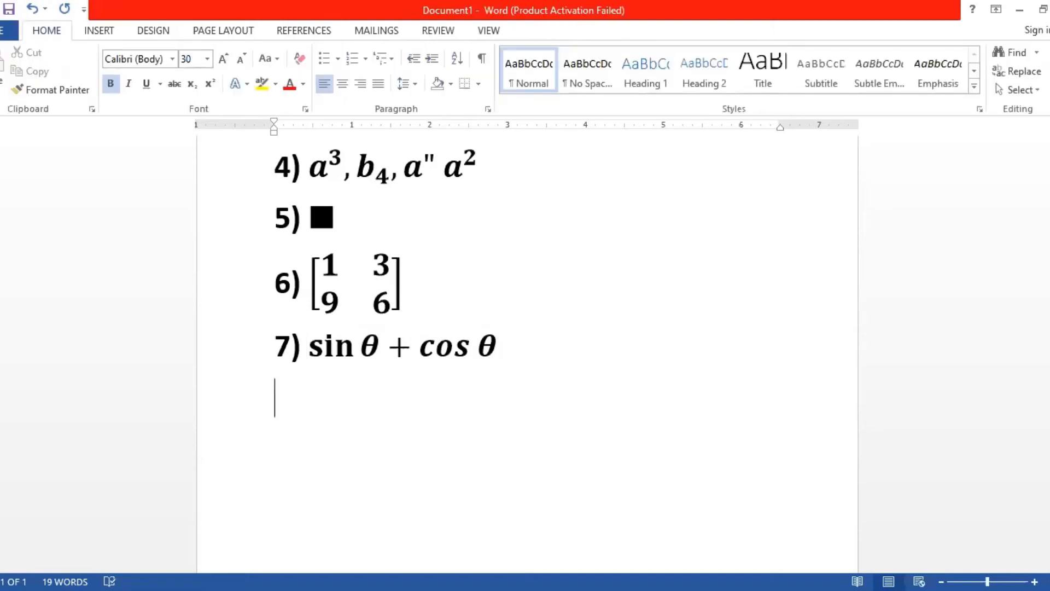
text(8))
key(alt+equal)
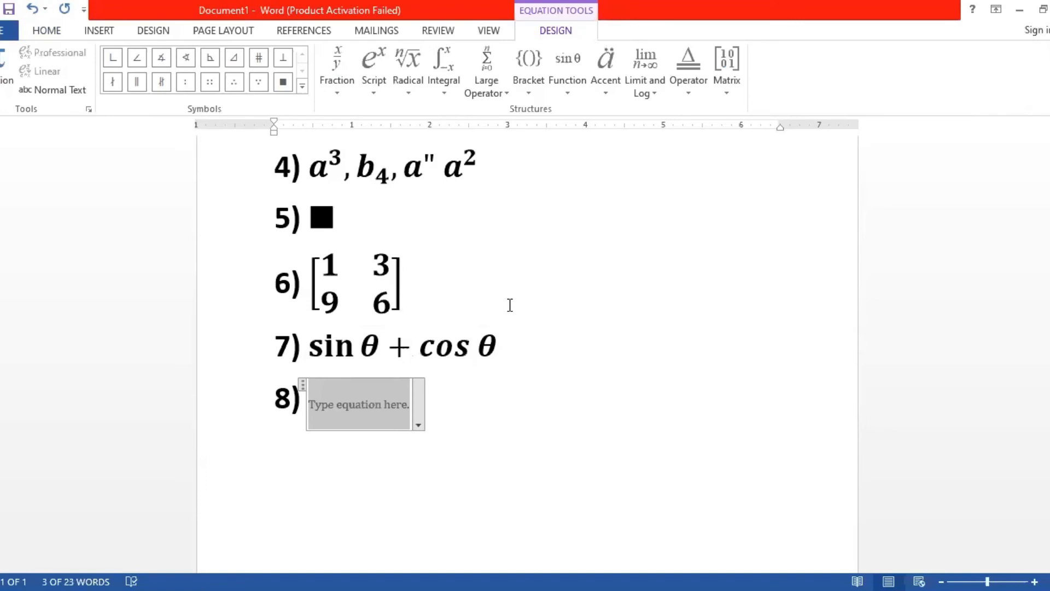
text(x/y )
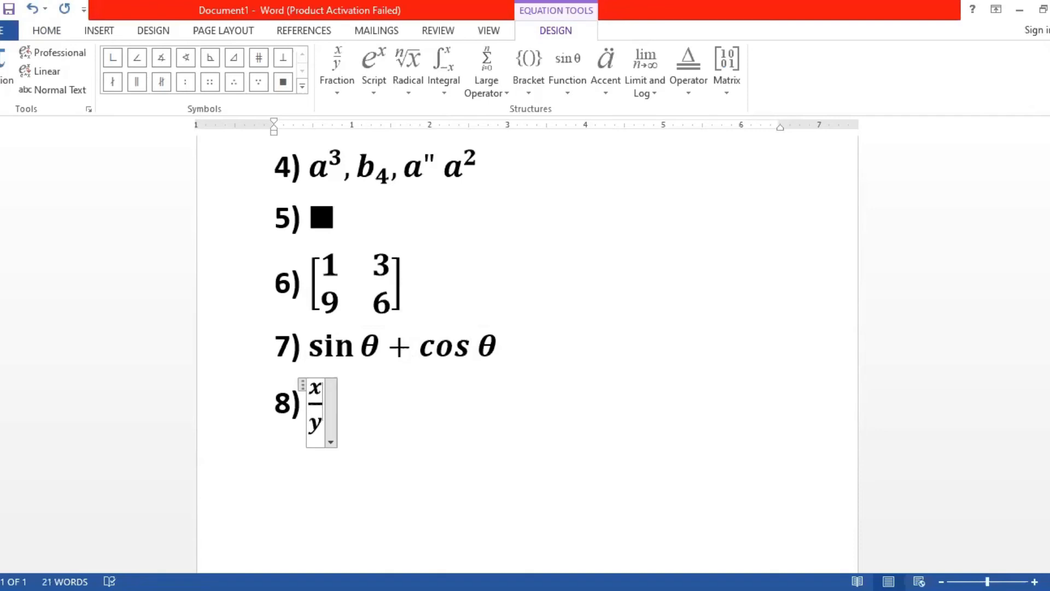
text(=a)
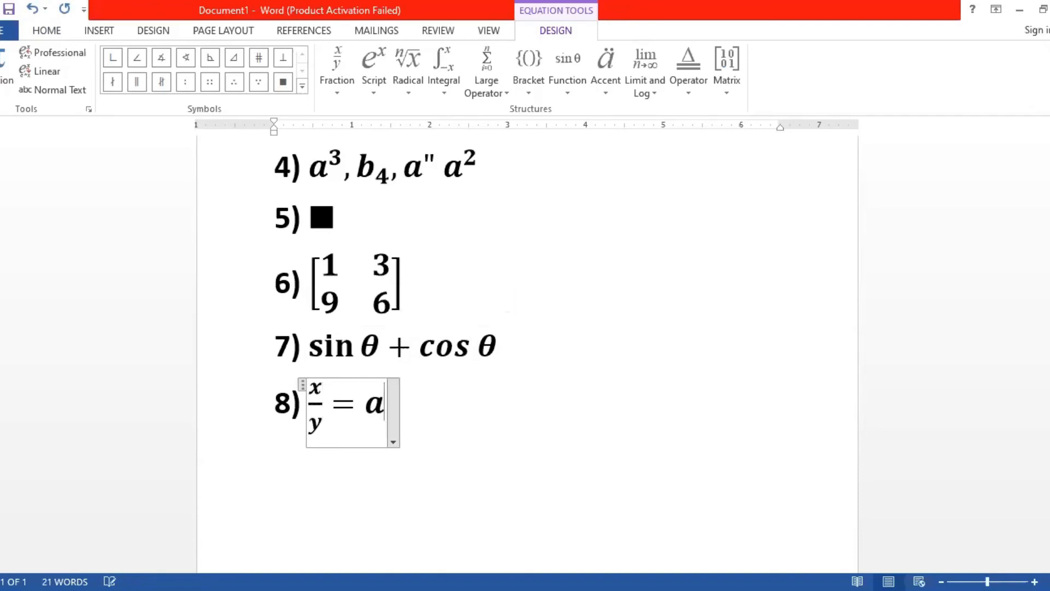
text(/b)
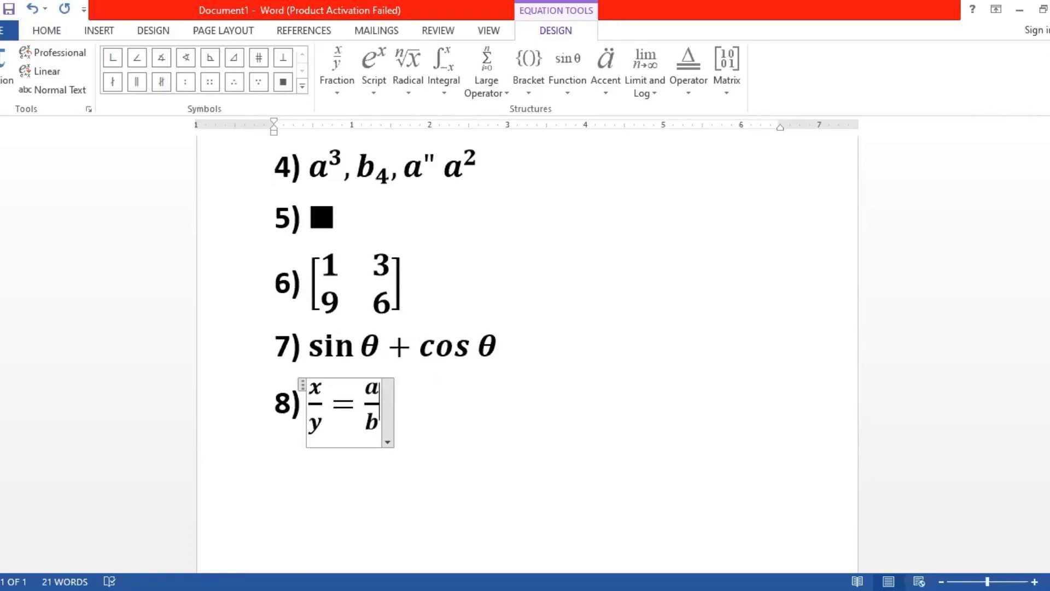
text( =1/3)
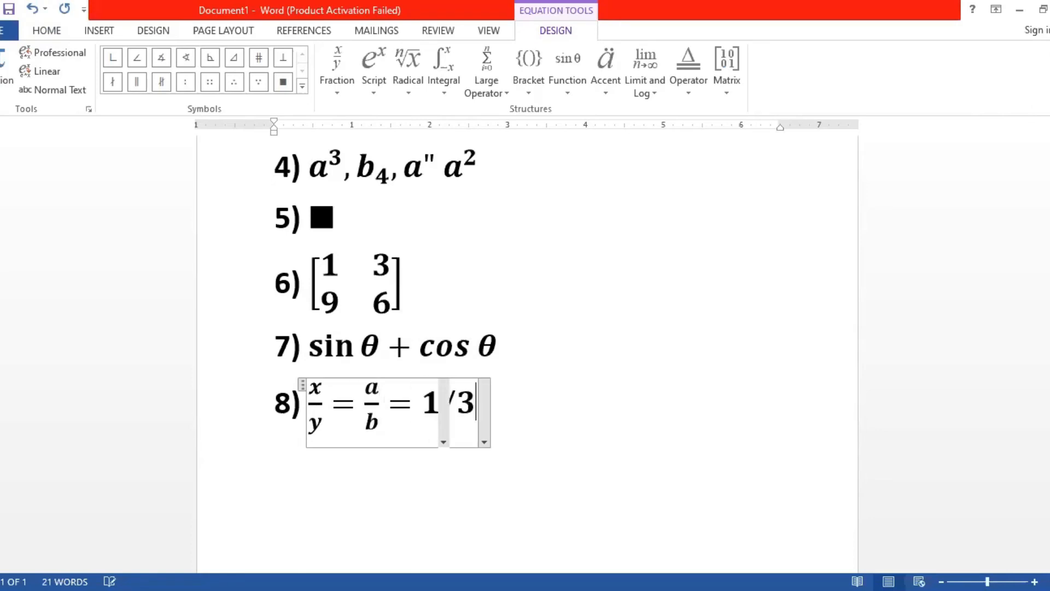
click(521, 432)
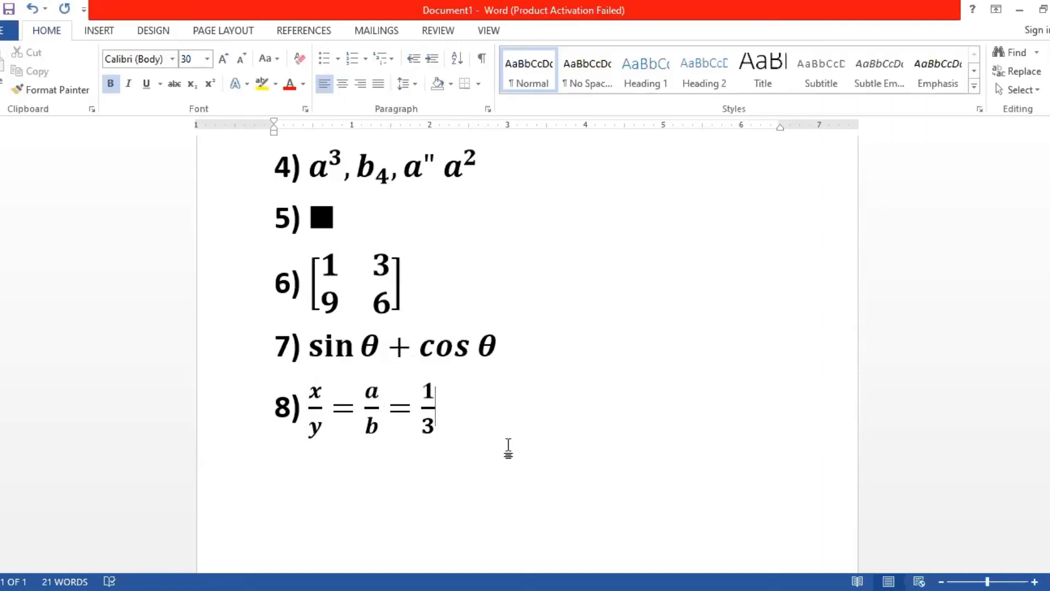
Step: Add a line "9)" with a new equation that begins with an opening parenthesis and sinθ, using the code \theta
key(Return)
text(9))
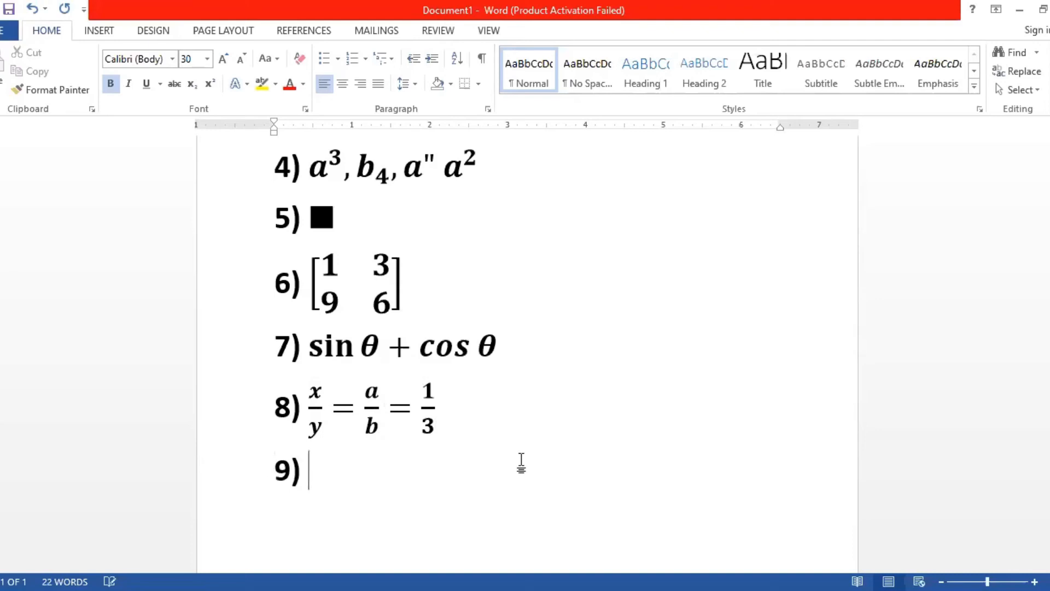
key(alt+equal)
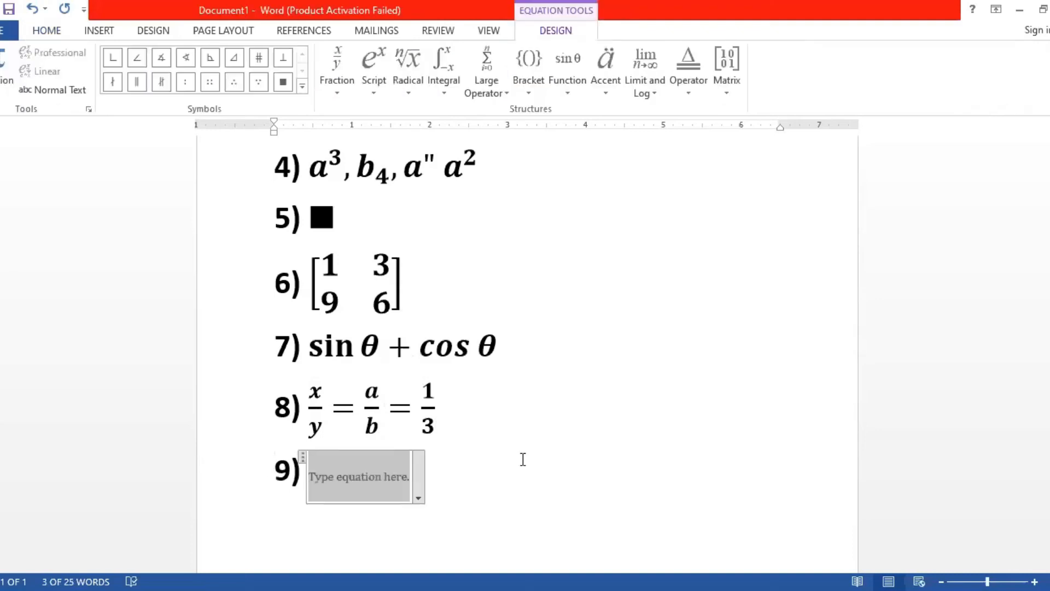
text(()
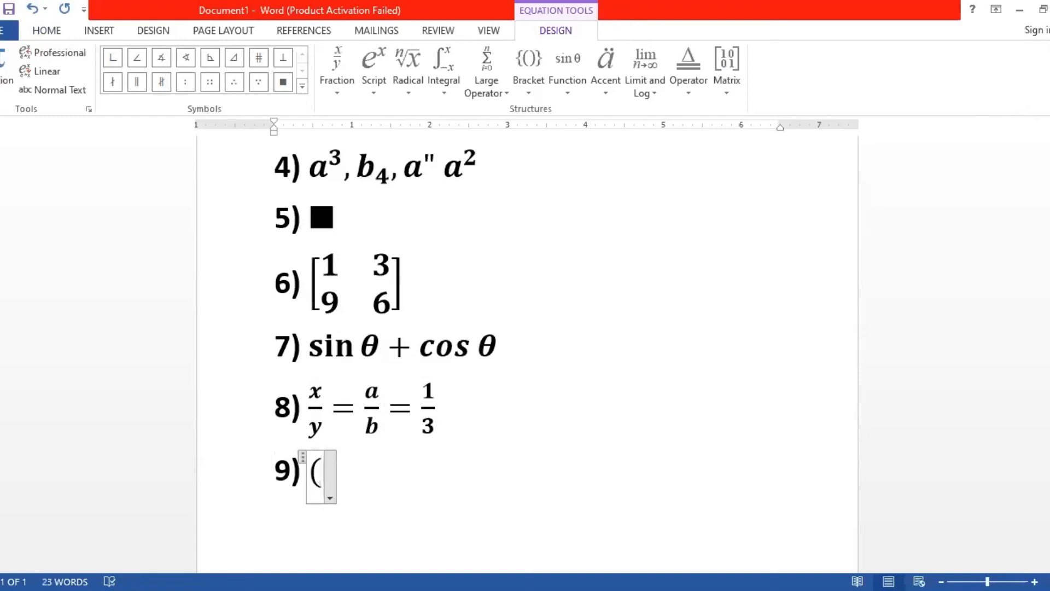
text(si)
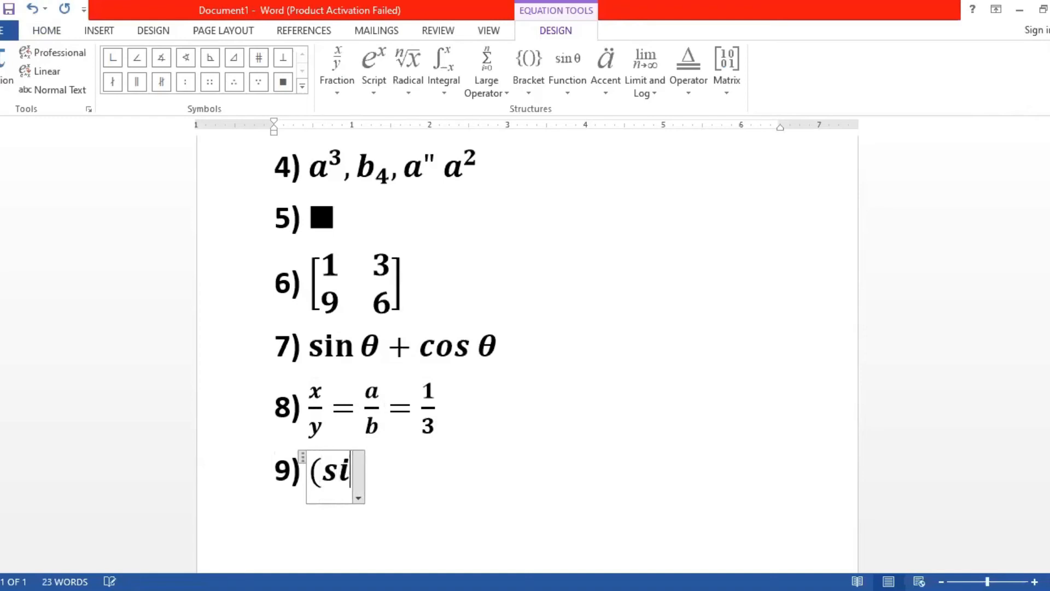
text(n	heta)
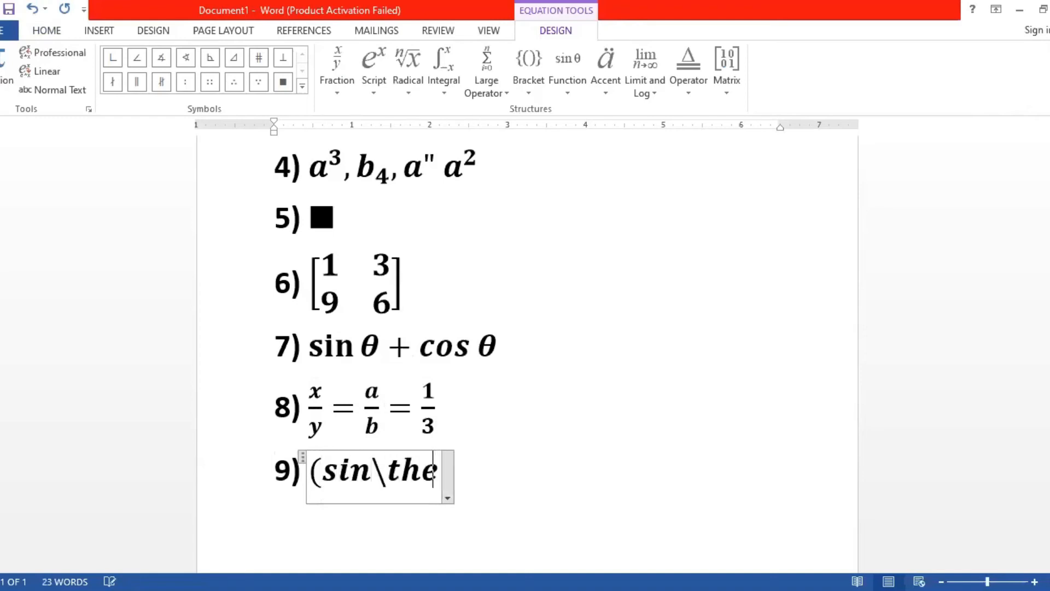
key(space)
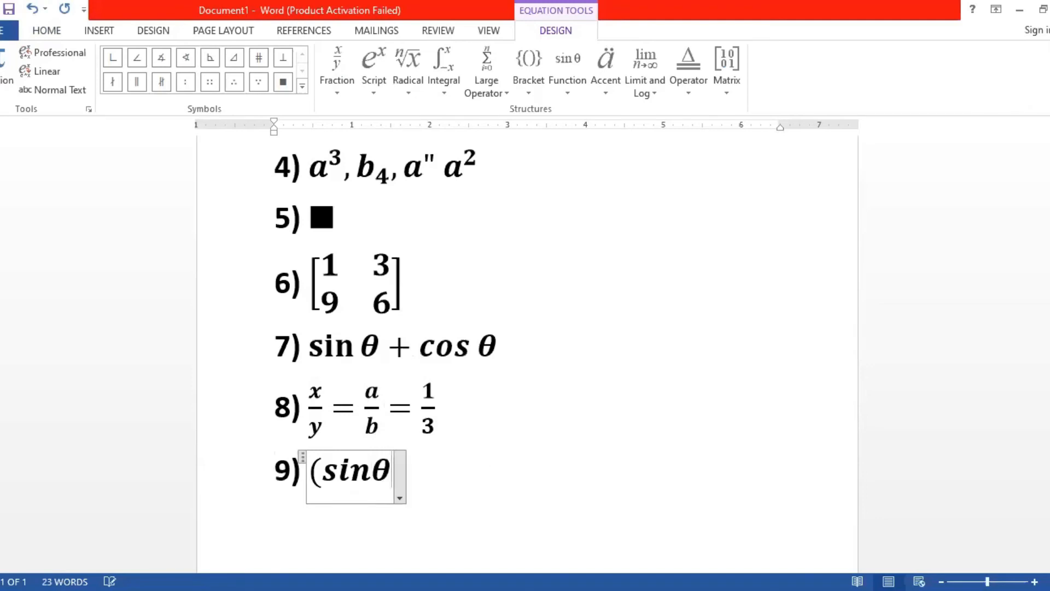
Step: Complete the equation on line 9) with + cosγ and a closing parenthesis, using the code \gamma
text(+ co)
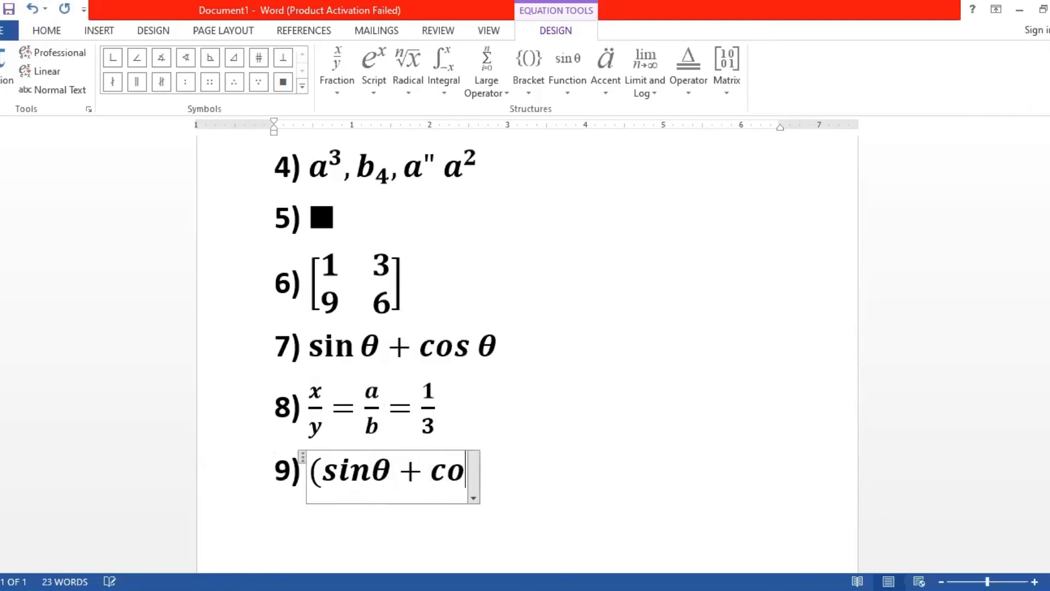
text(s\)
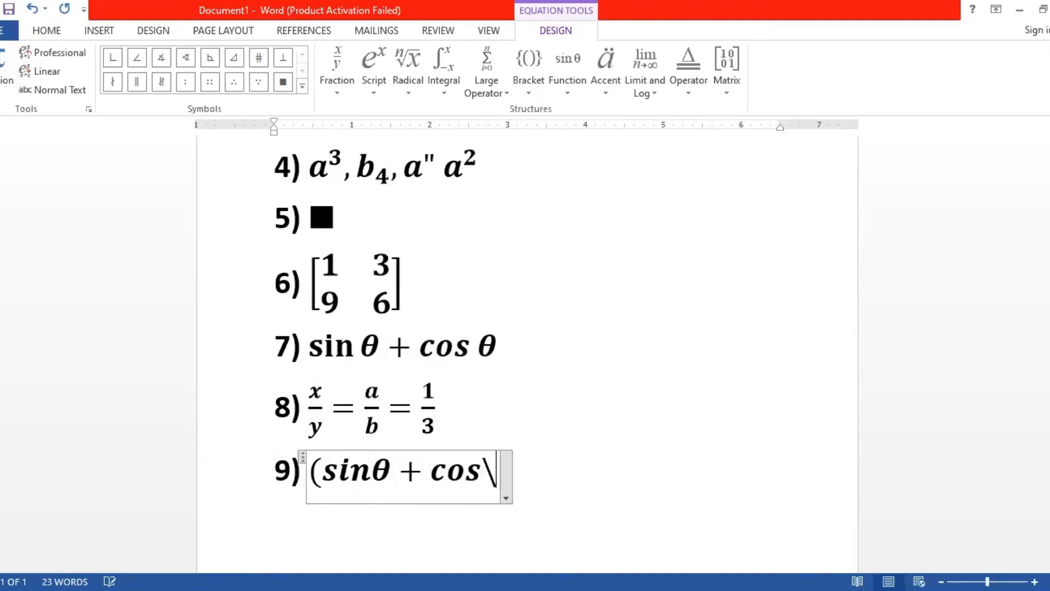
text(gamma)
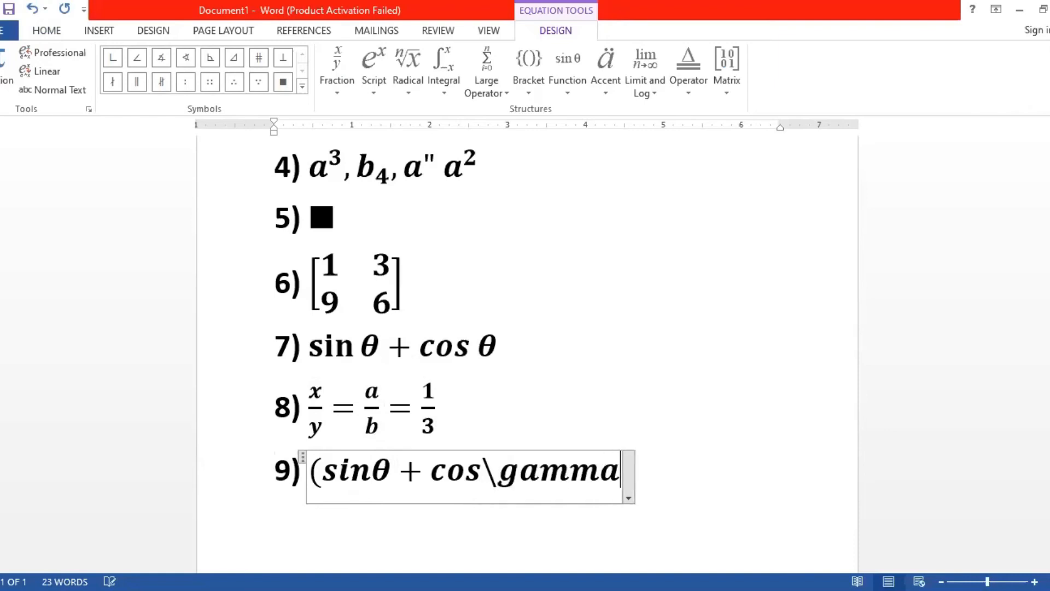
key(space)
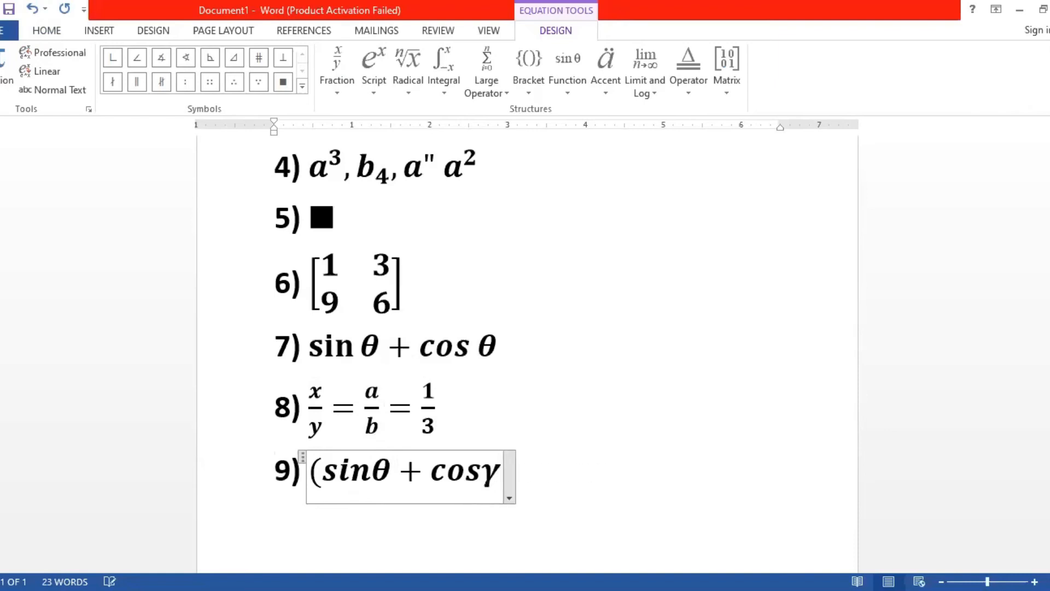
text())
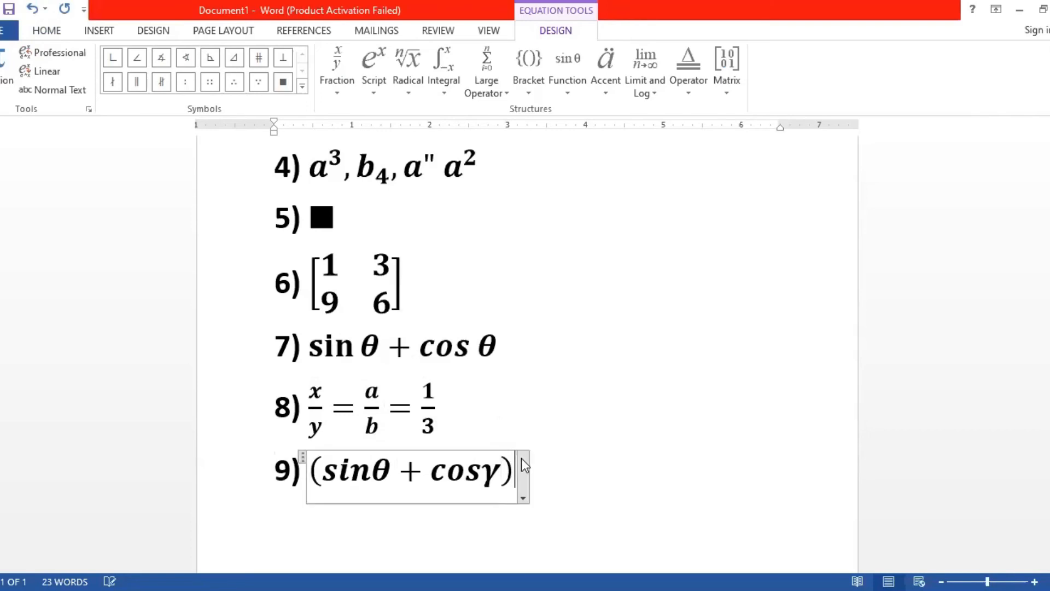
click(521, 460)
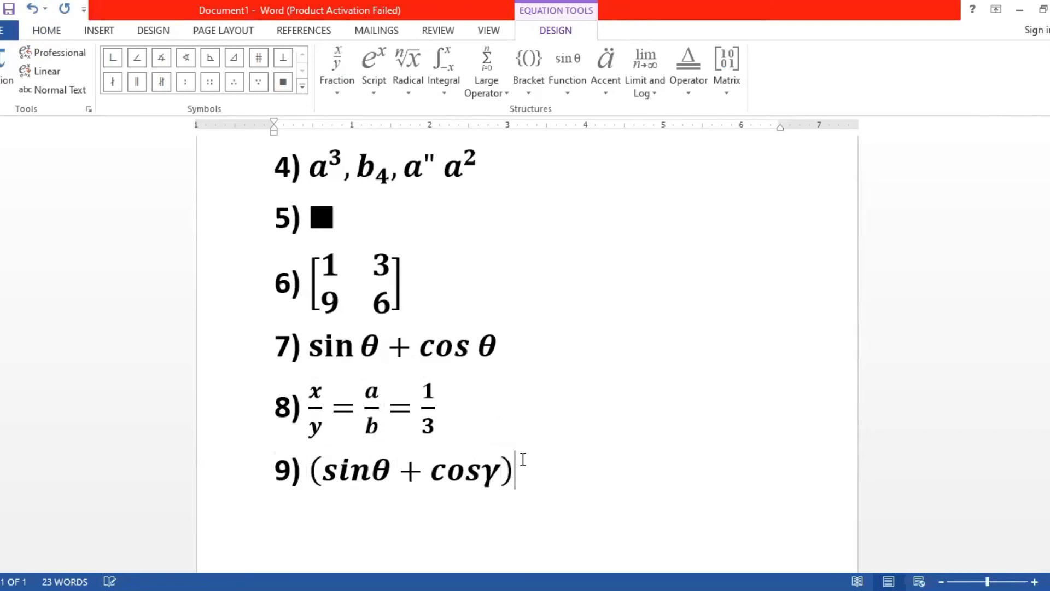
Step: Add a line "10)" with a new equation containing a summation with an empty placeholder, using the code \sum
key(Return)
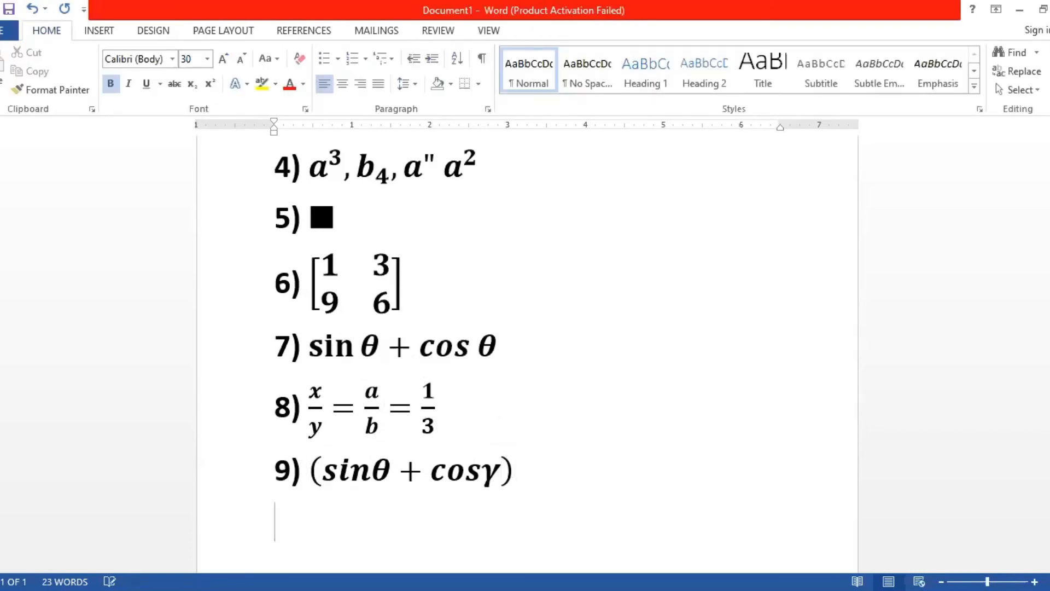
text(10))
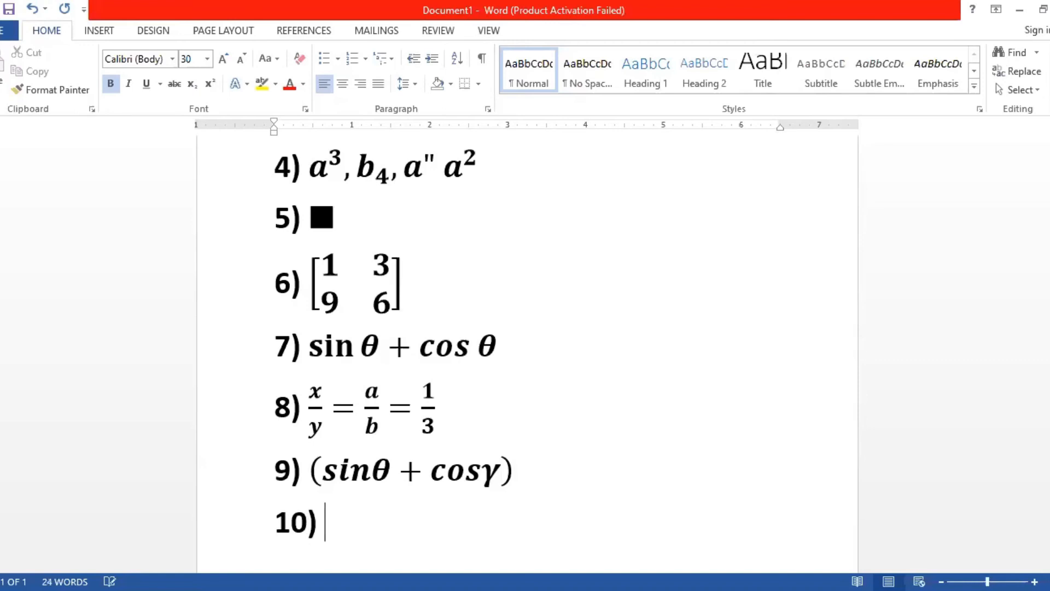
key(alt+equal)
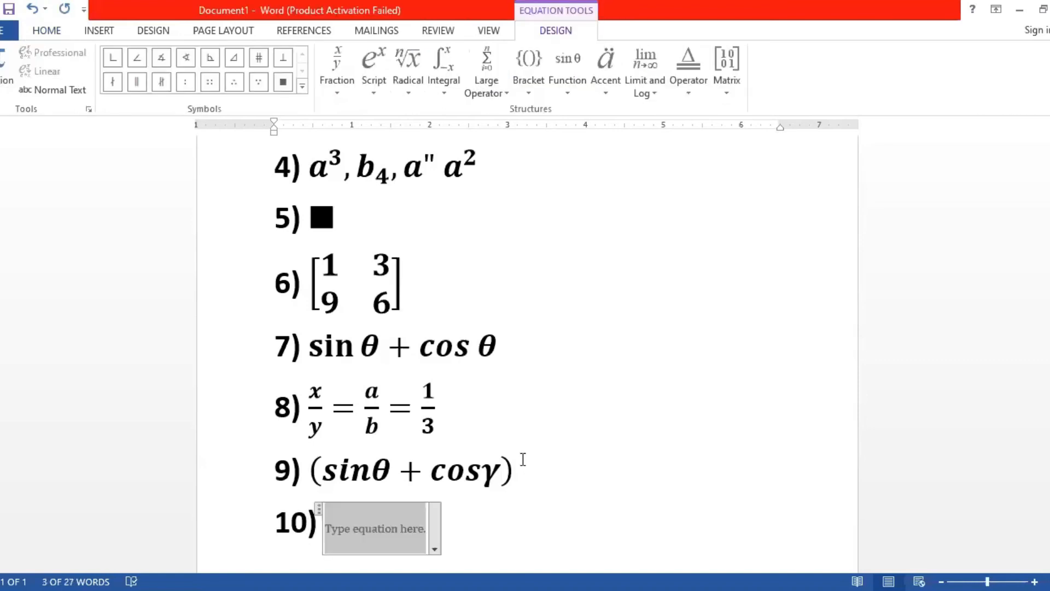
text(\sum)
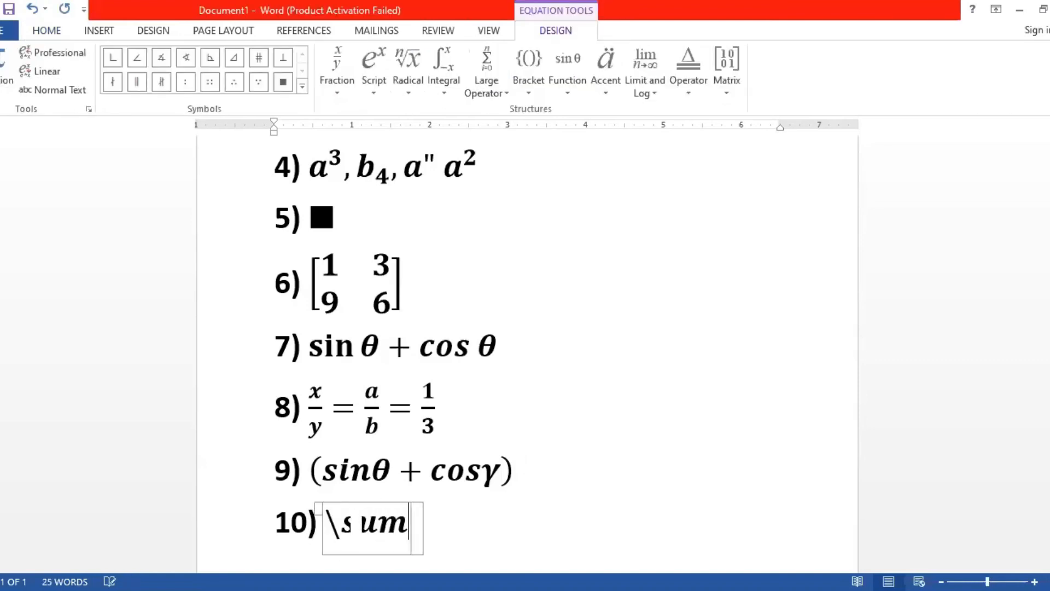
key(space)
key(space)
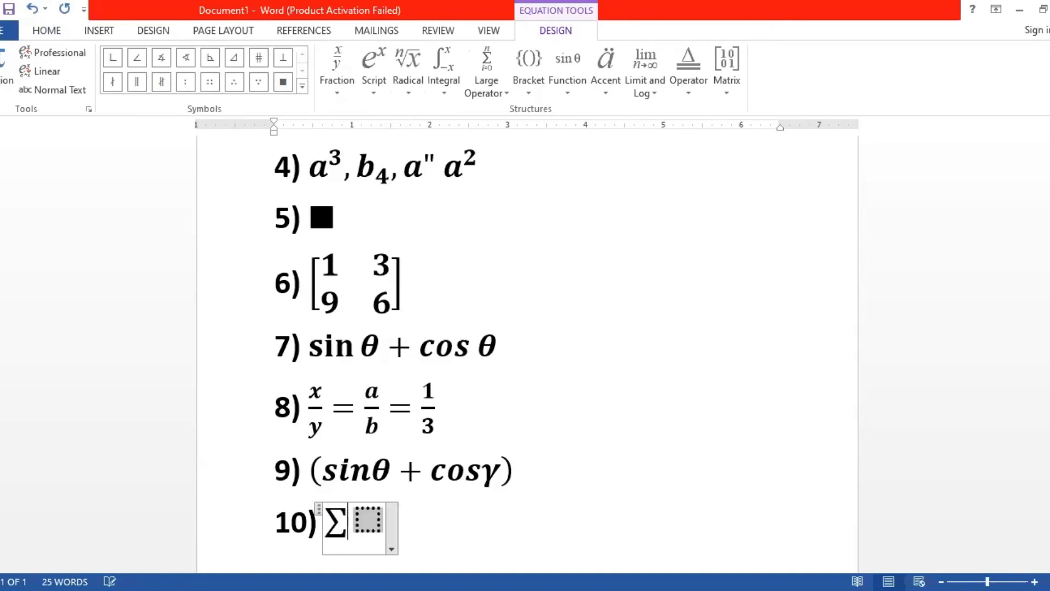
key(Right)
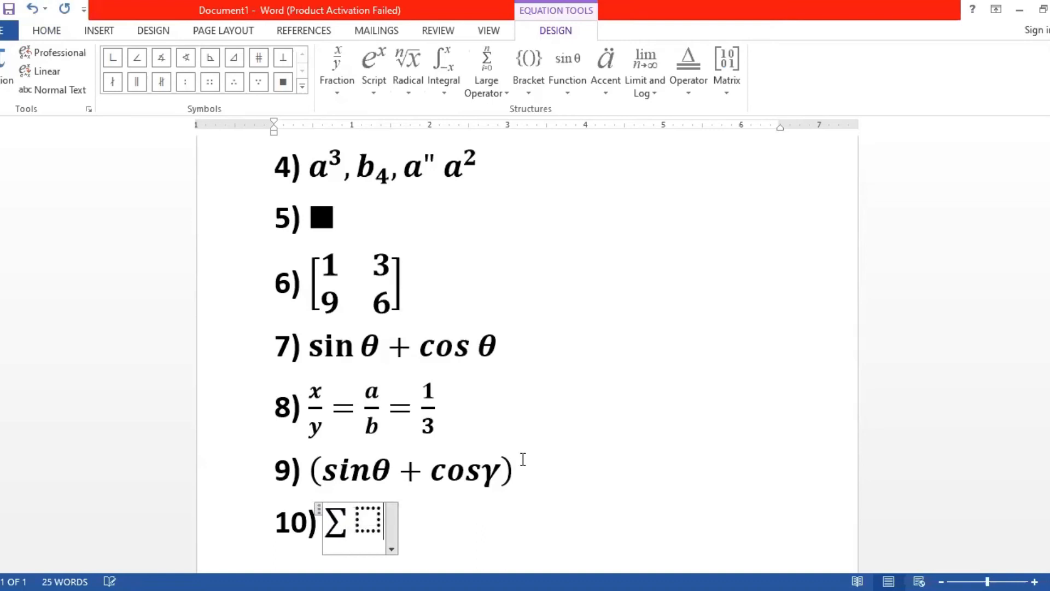
key(Left)
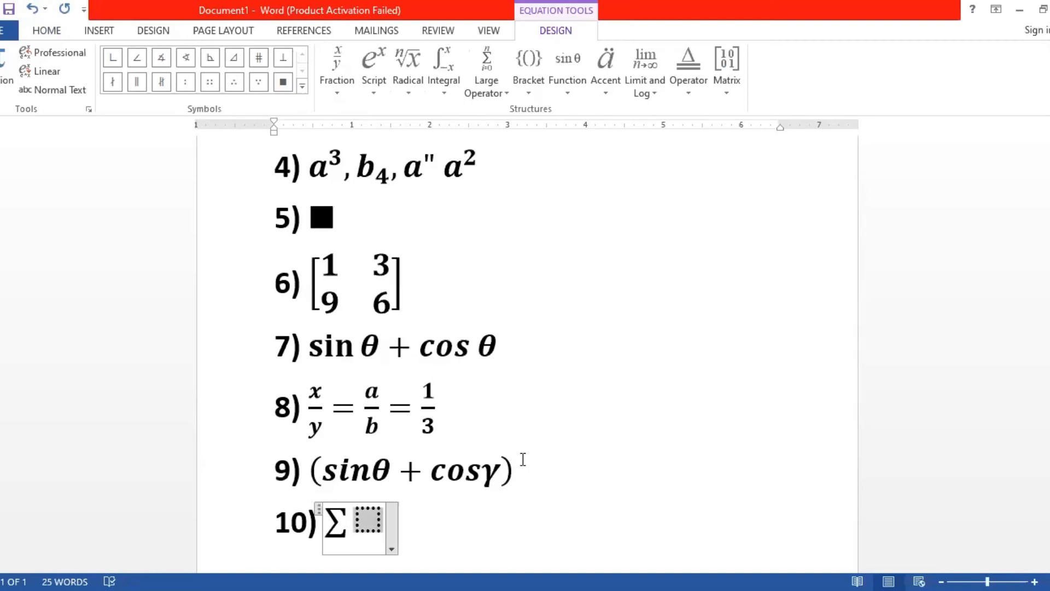
Step: Fill the placeholder of the summation on line 10) with n² + n³, using ^ for the exponents
text(n^2)
key(space)
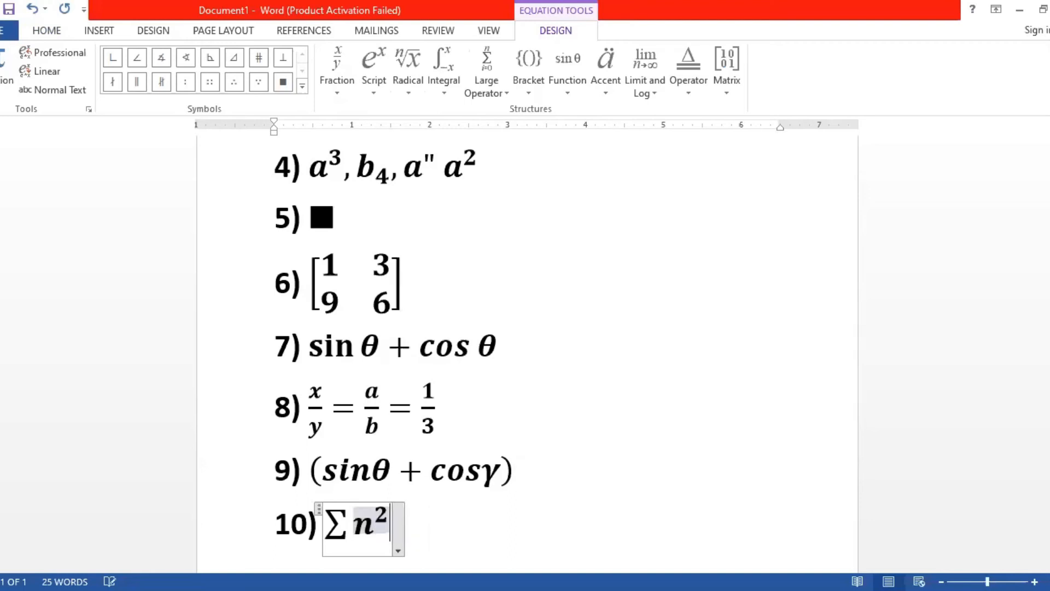
text(+)
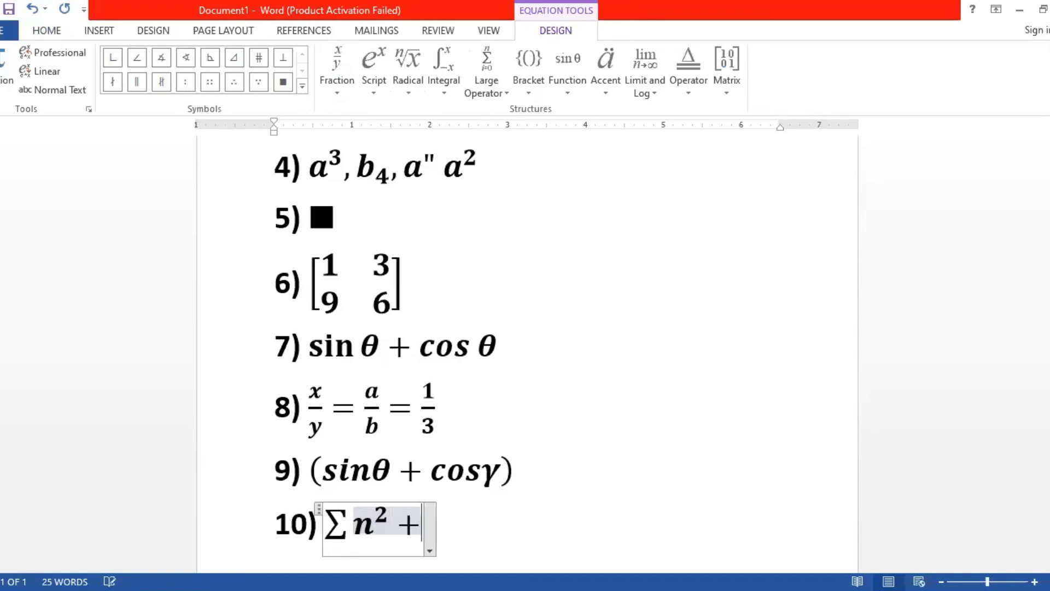
text(n)
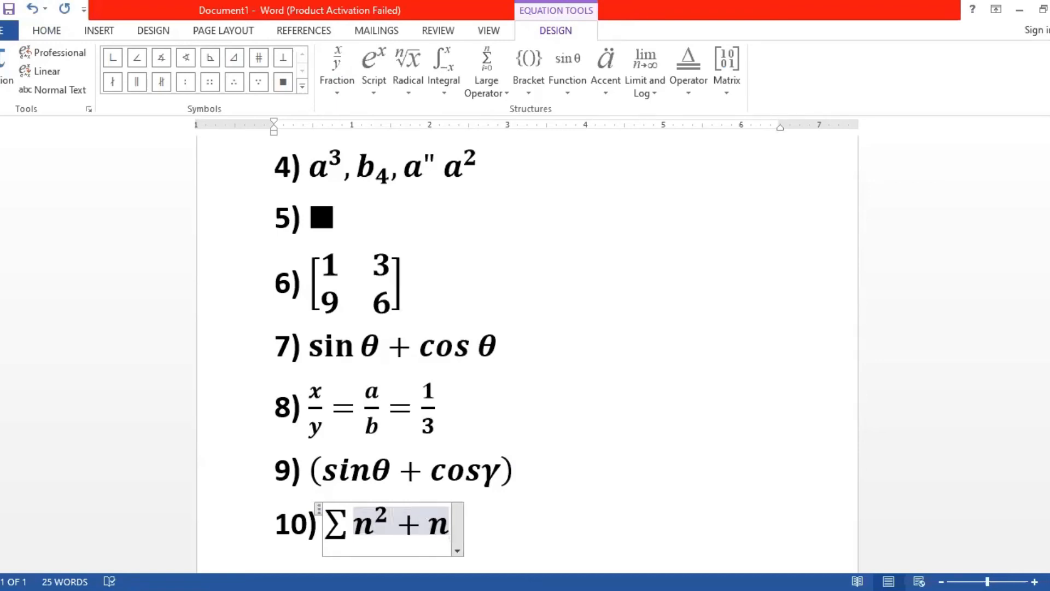
text(^3 )
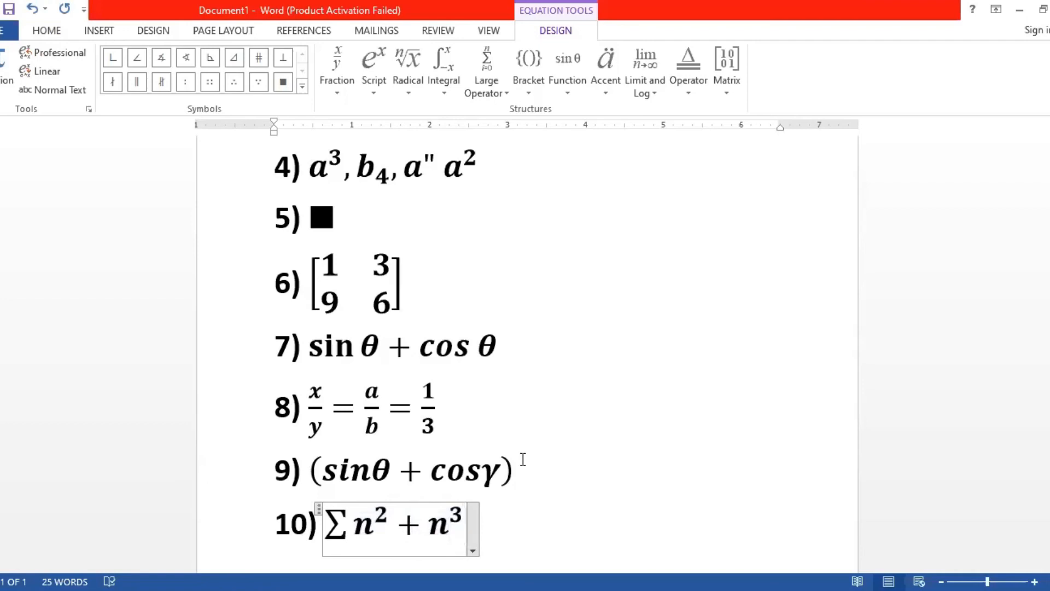
Step: Extend the summation on line 10) with + n after the n³ term
text(+n)
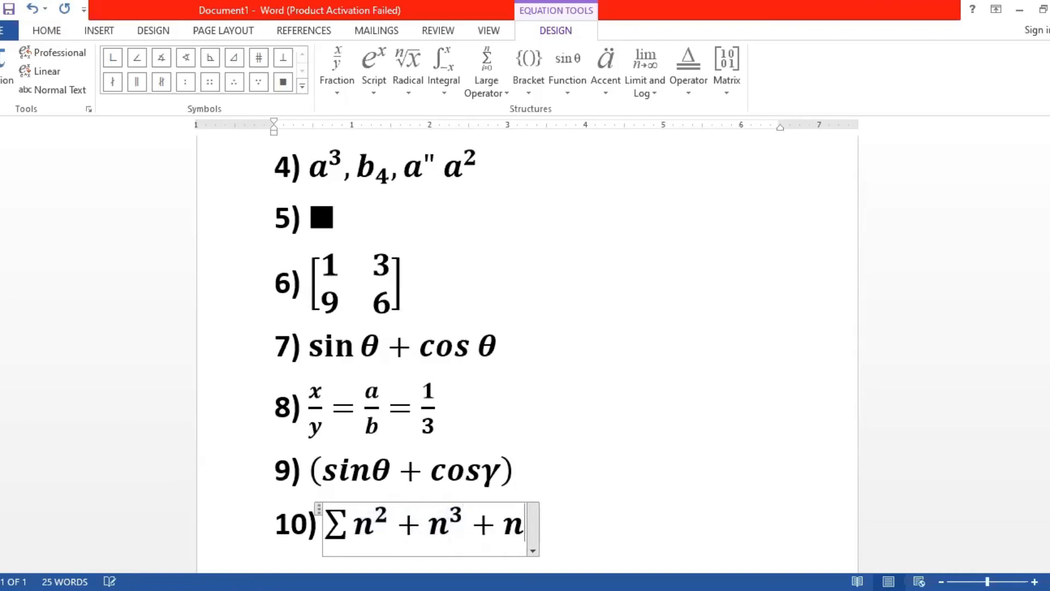
click(444, 525)
drag(524, 528, 430, 520)
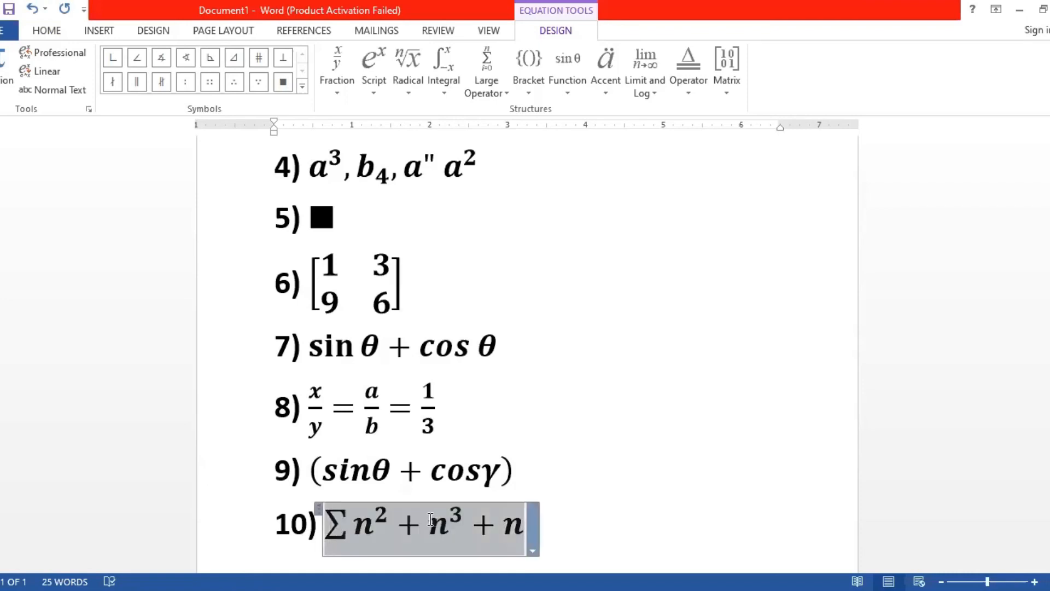
click(461, 528)
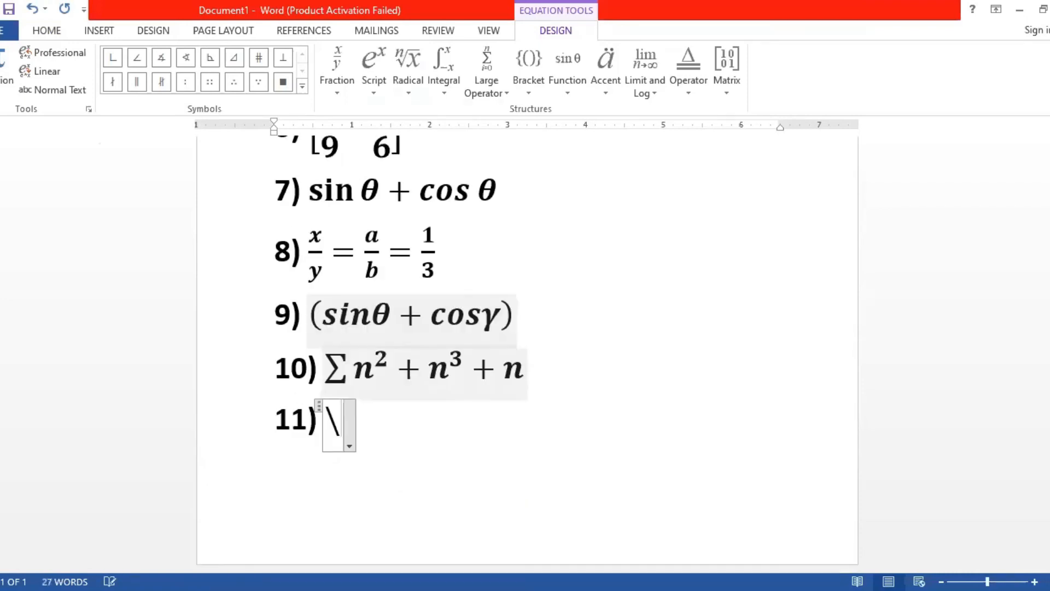
Step: Add a line "11)" with a new equation containing ∀ from the code \forall, followed by a comma and the backslash of another symbol code
text(forall )
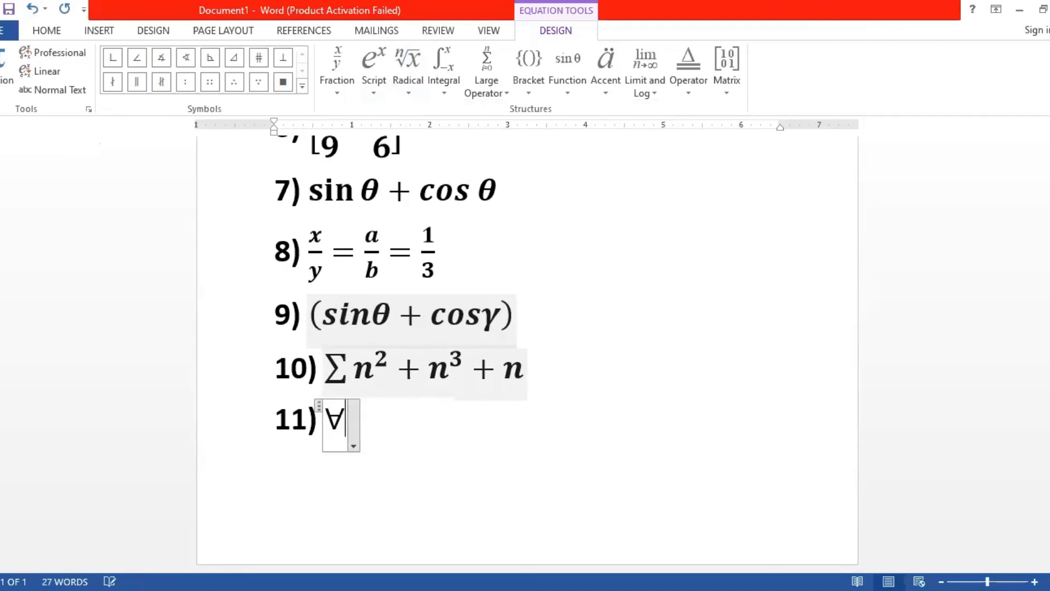
text(, )
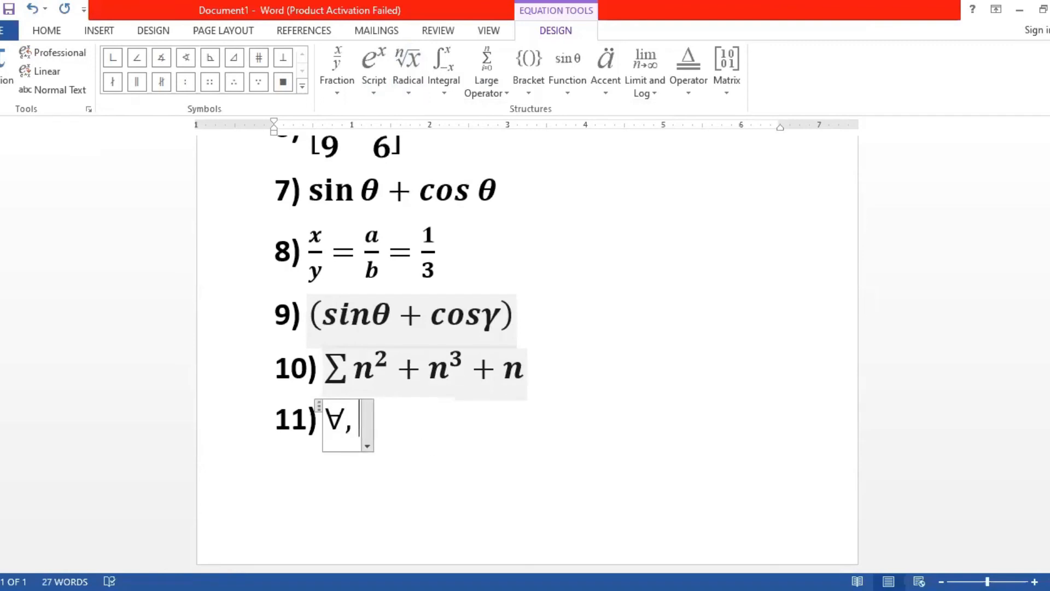
text(\)
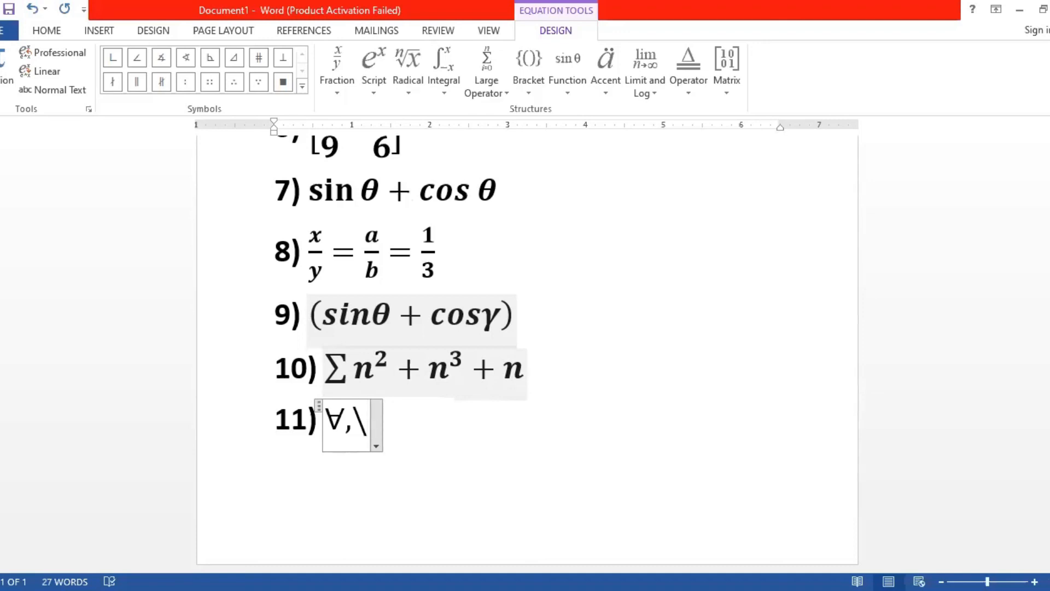